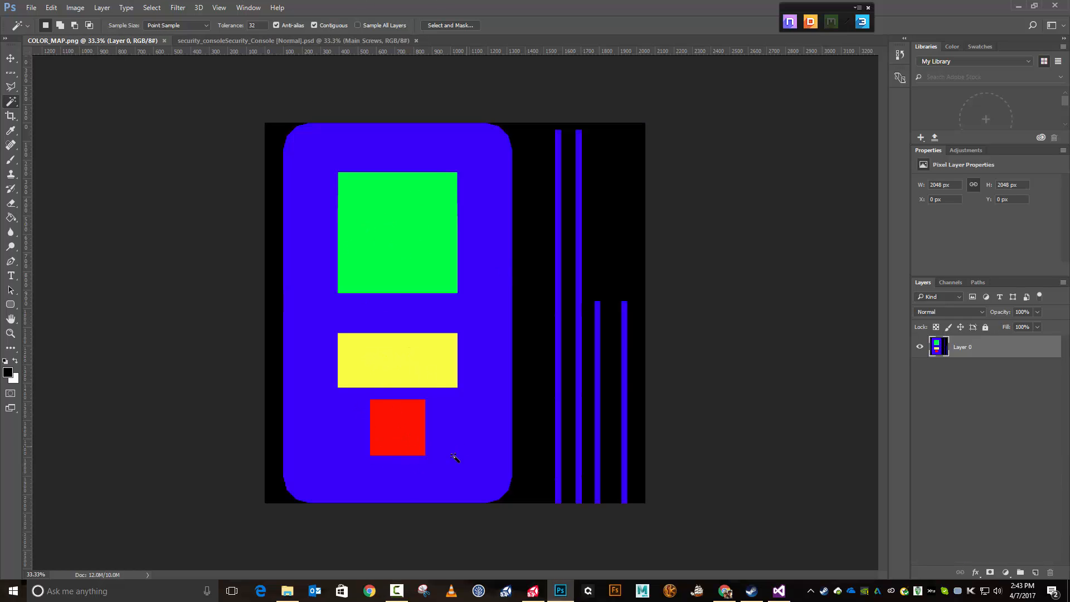
# In the security console normal document, show the five copy layers from Name Panel copy to Main Screws copy and select them all
pyautogui.click(274, 41)
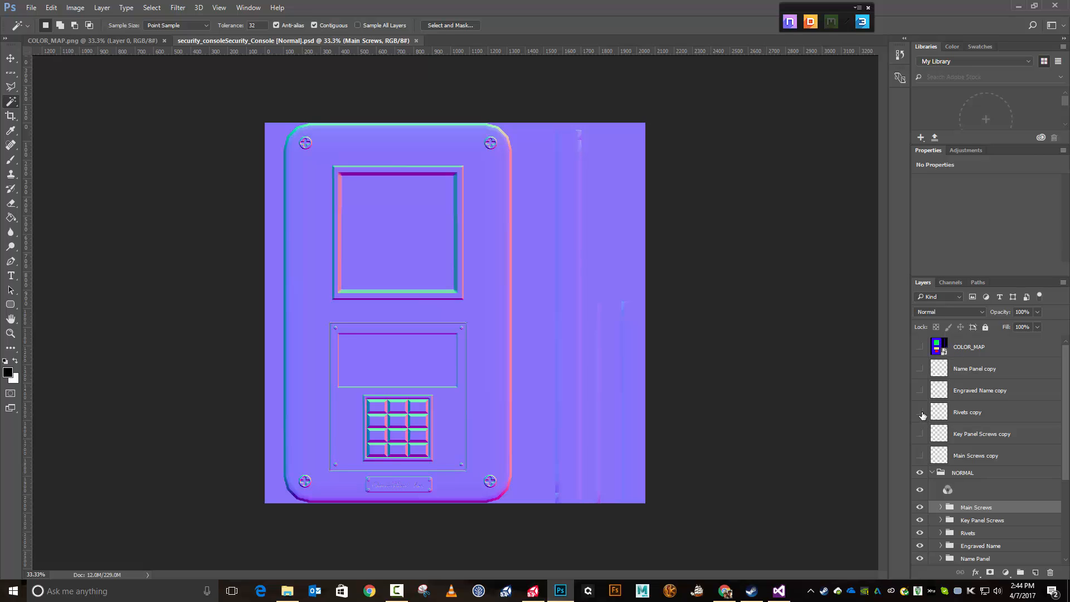
pyautogui.click(968, 369)
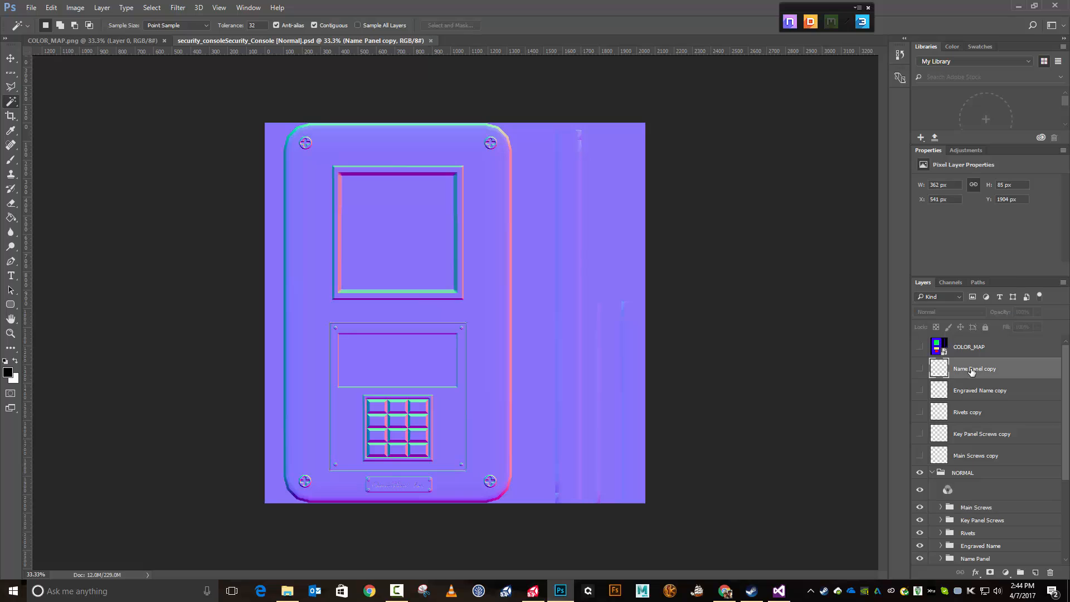
pyautogui.click(919, 369)
pyautogui.click(919, 390)
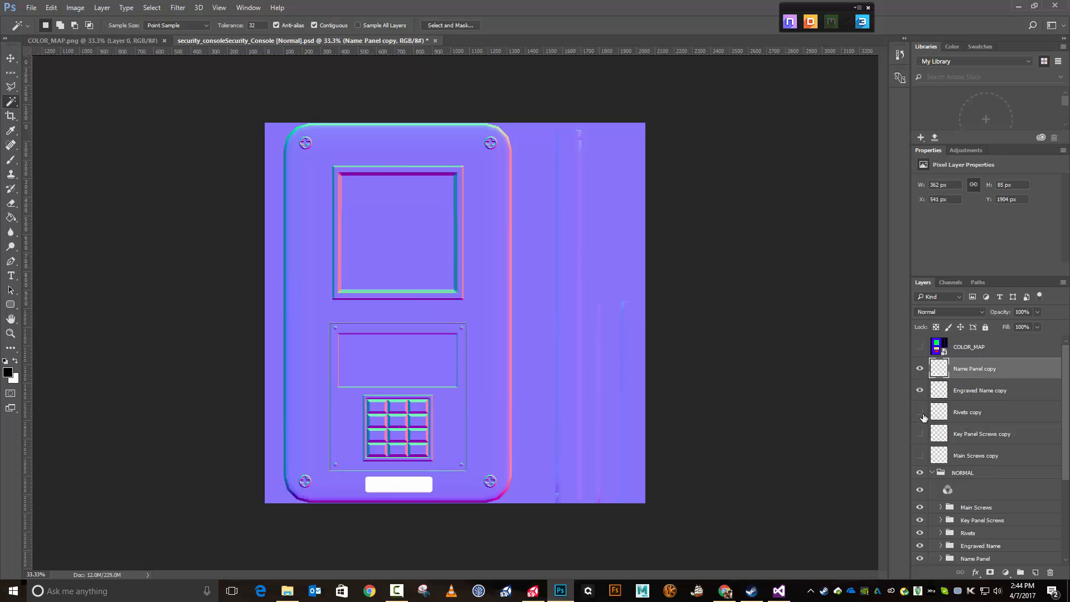
pyautogui.click(919, 411)
pyautogui.click(919, 433)
pyautogui.click(919, 456)
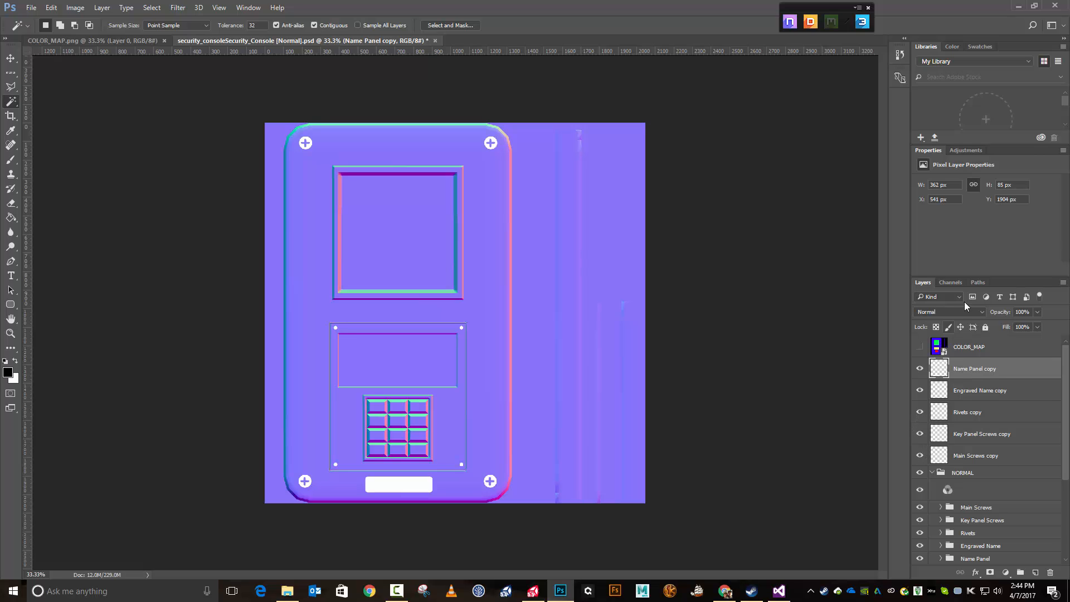
pyautogui.keyDown('shift'); pyautogui.click(979, 457); pyautogui.keyUp('shift')
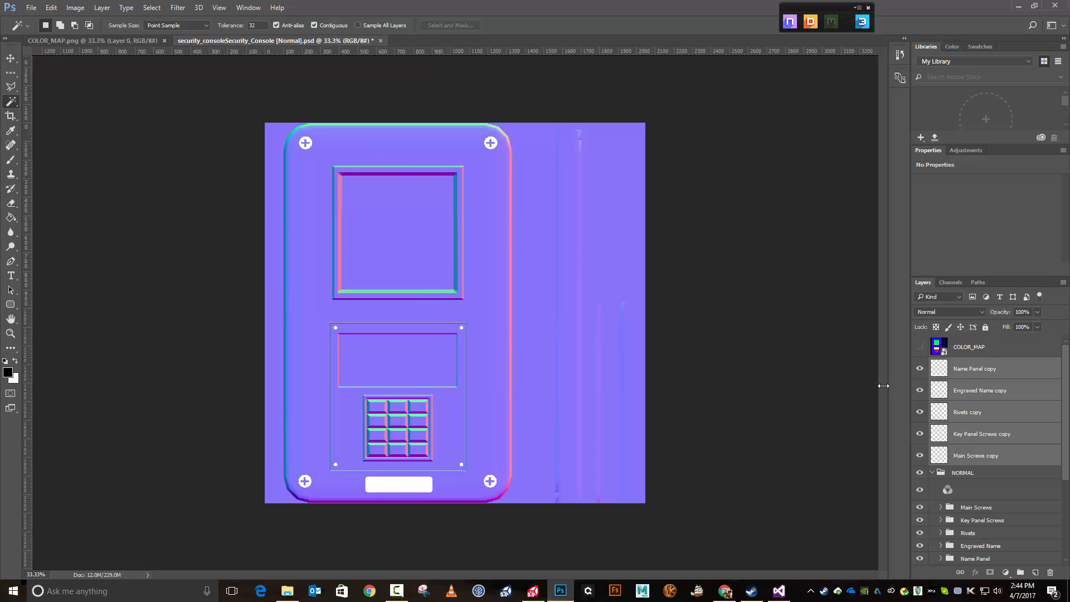
# Close the COLOR_MAP.png document
pyautogui.click(112, 42)
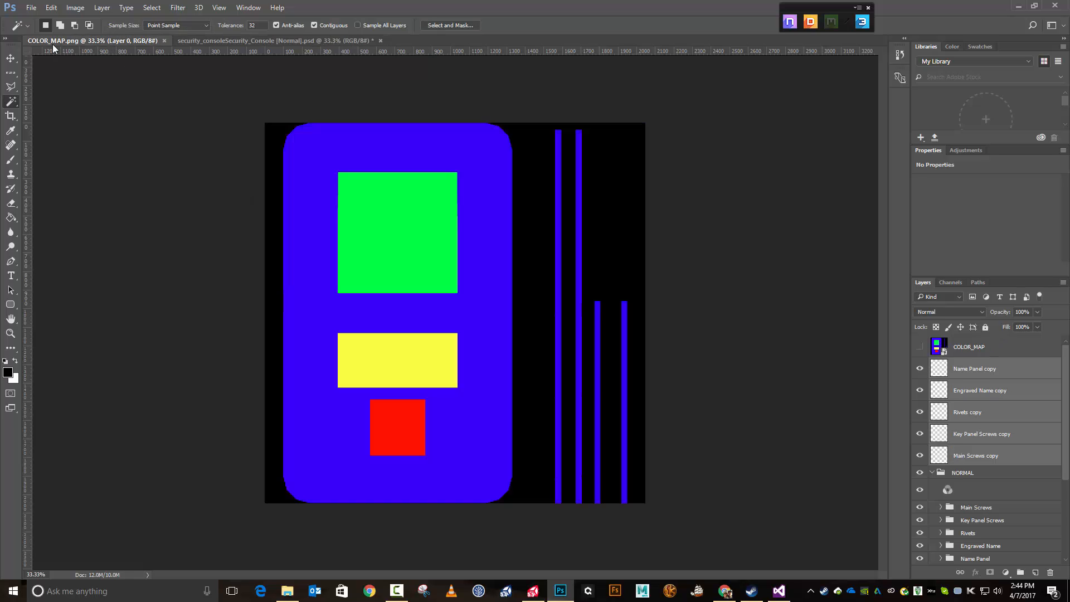
pyautogui.click(163, 42)
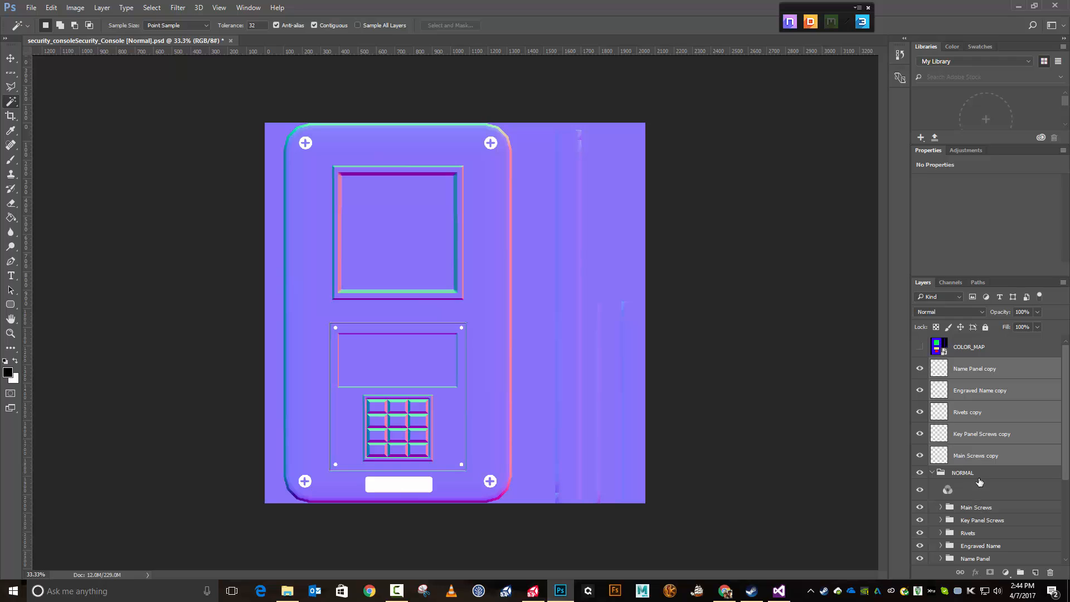
# Save the normal map document under the new name COLOR_MAP_NDO in the Security Console folder, in Photoshop format
pyautogui.click(32, 10)
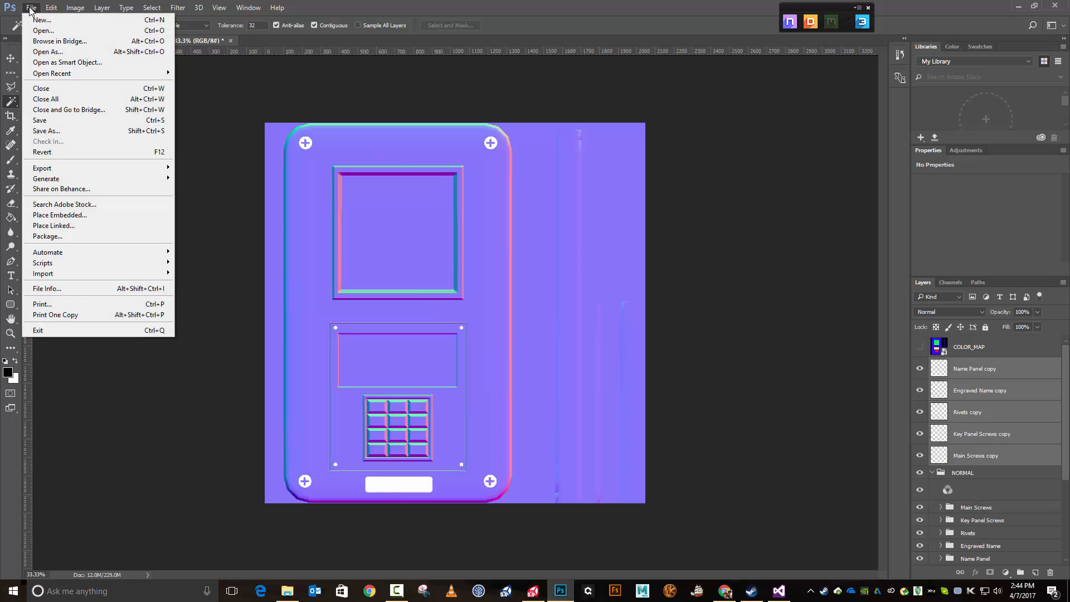
pyautogui.click(44, 132)
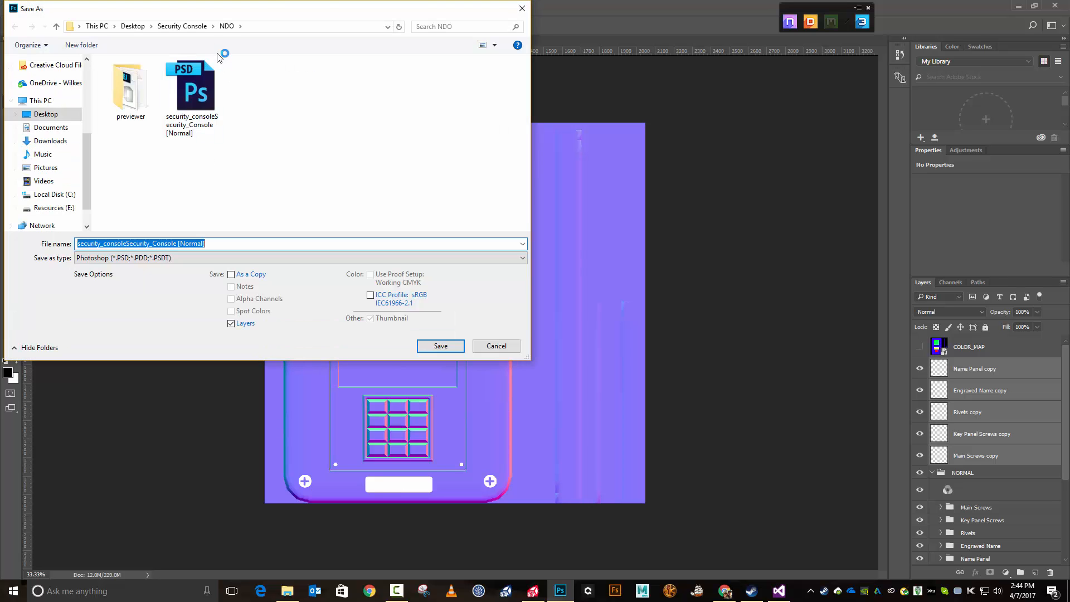
pyautogui.click(185, 31)
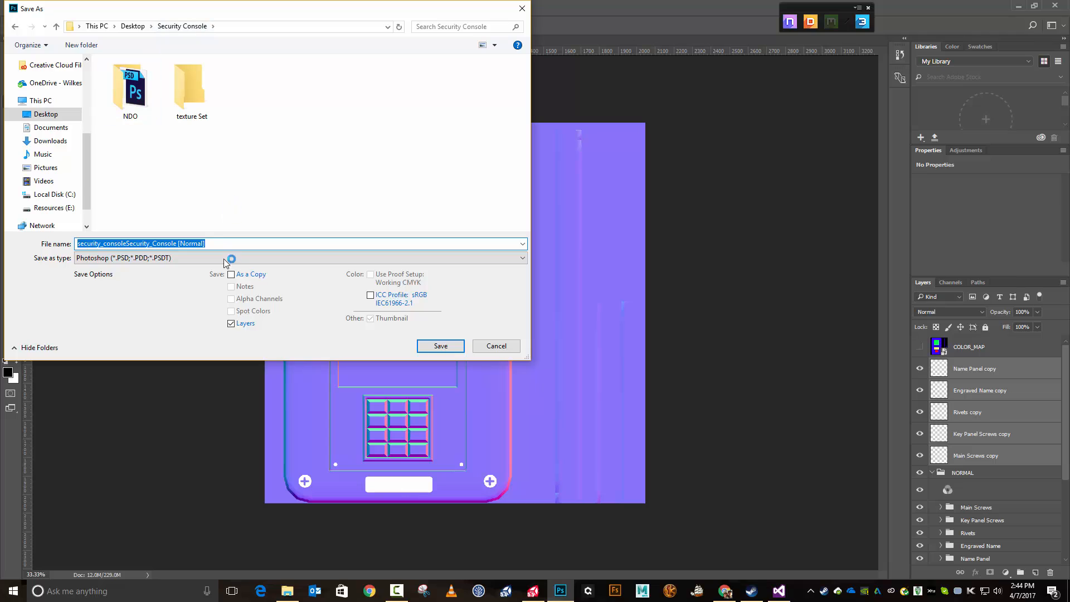
pyautogui.click(258, 240)
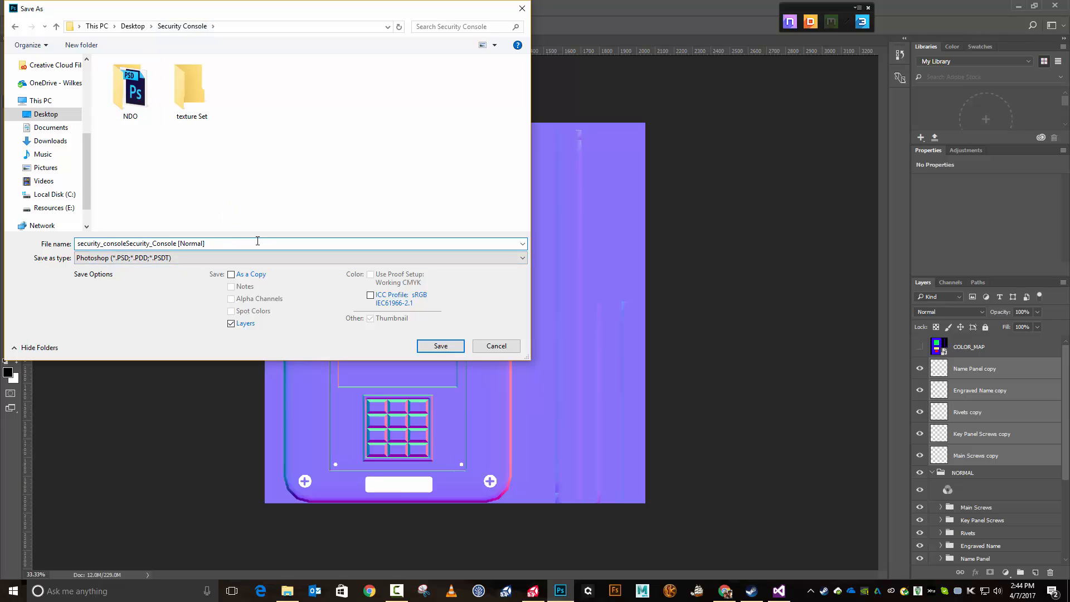
pyautogui.moveTo(257, 241); pyautogui.dragTo(23, 250)
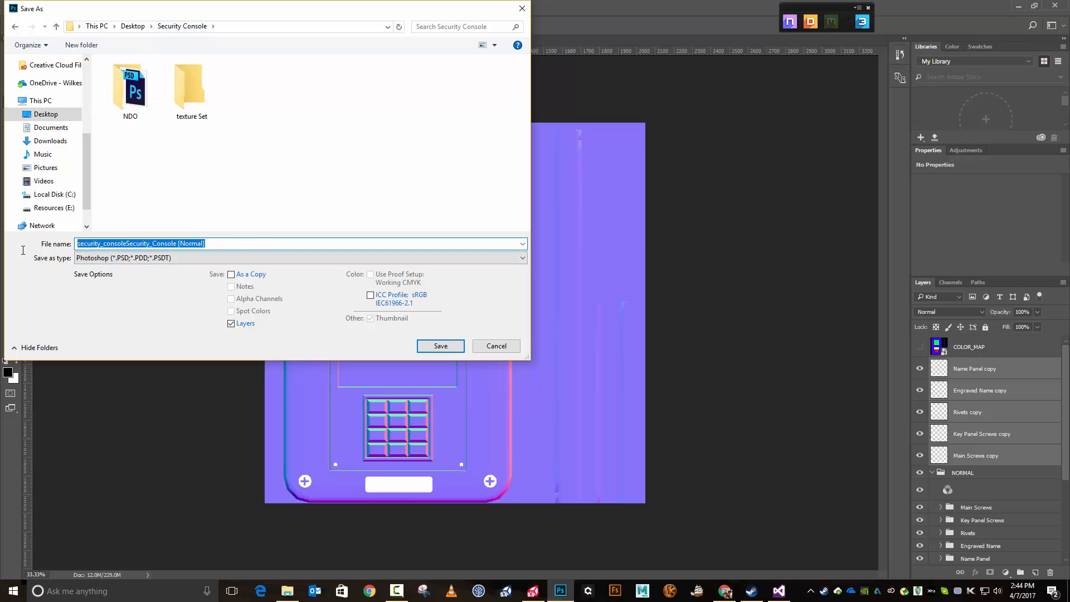
pyautogui.write('Color_Ma')
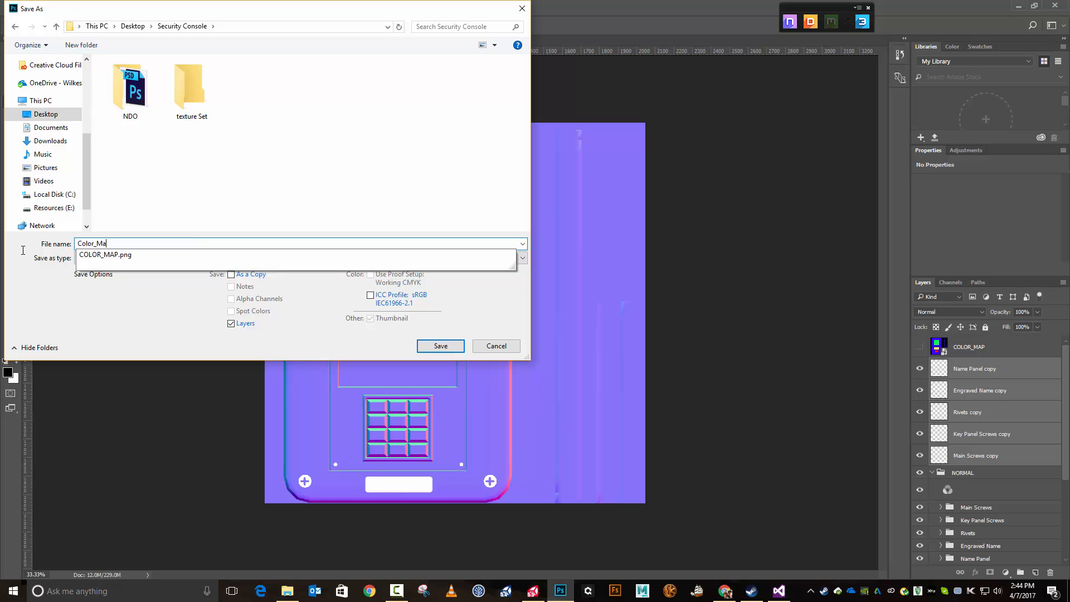
pyautogui.press('BackSpace')
pyautogui.press('BackSpace')
pyautogui.press('BackSpace')
pyautogui.press('BackSpace')
pyautogui.press('BackSpace')
pyautogui.press('BackSpace')
pyautogui.press('BackSpace')
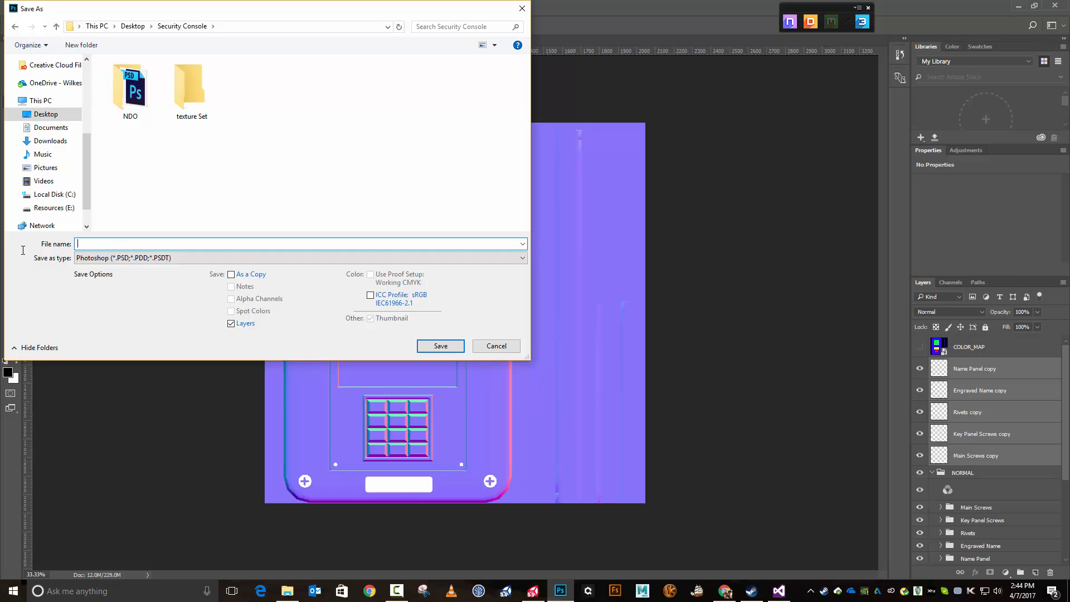
pyautogui.write('COLOR_MAP')
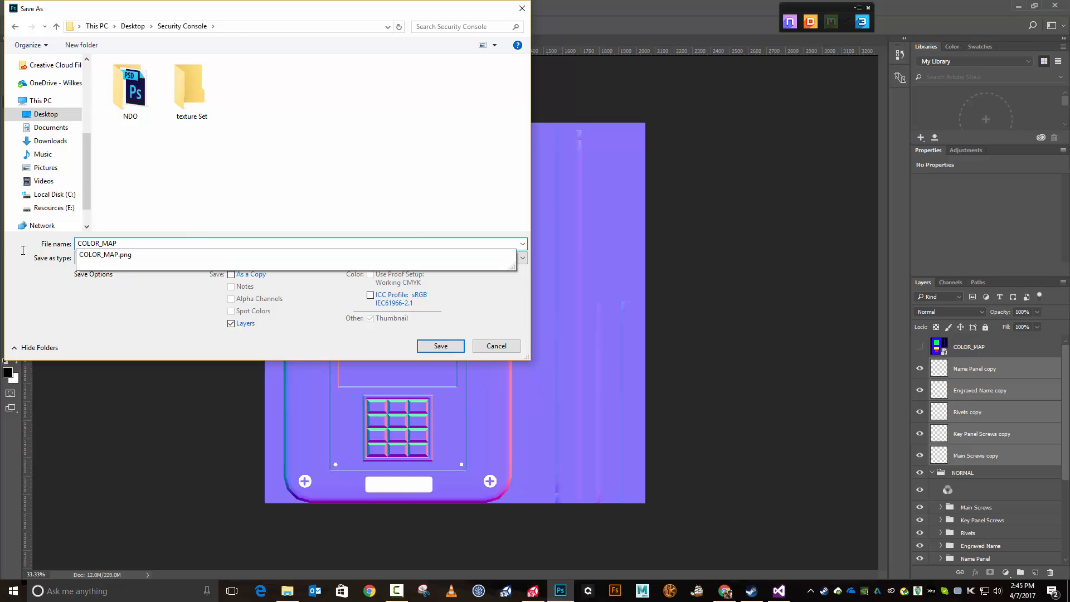
pyautogui.write('_NDO')
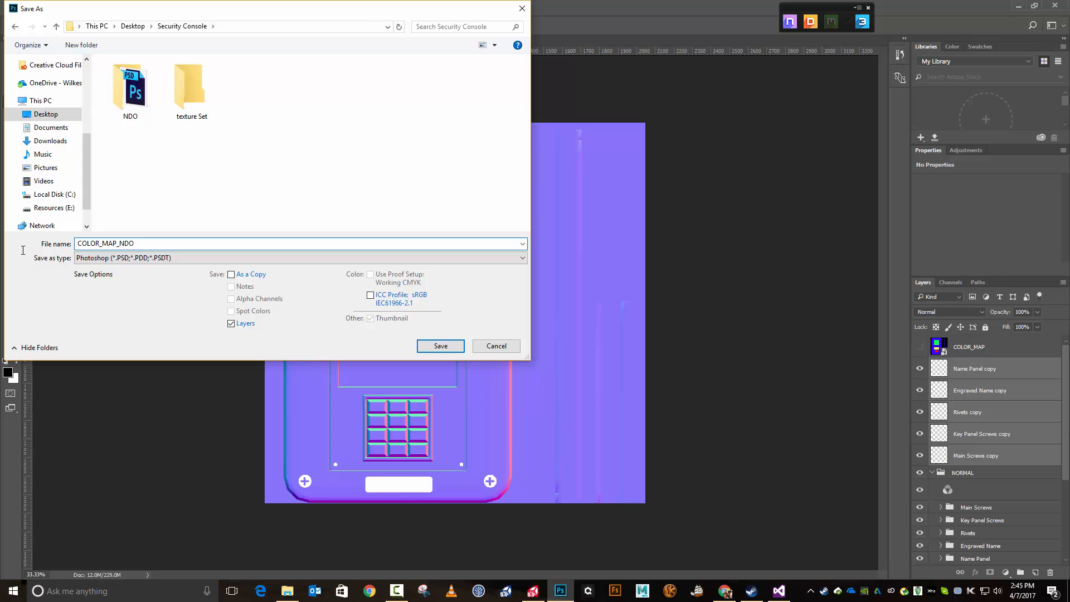
pyautogui.press('Return')
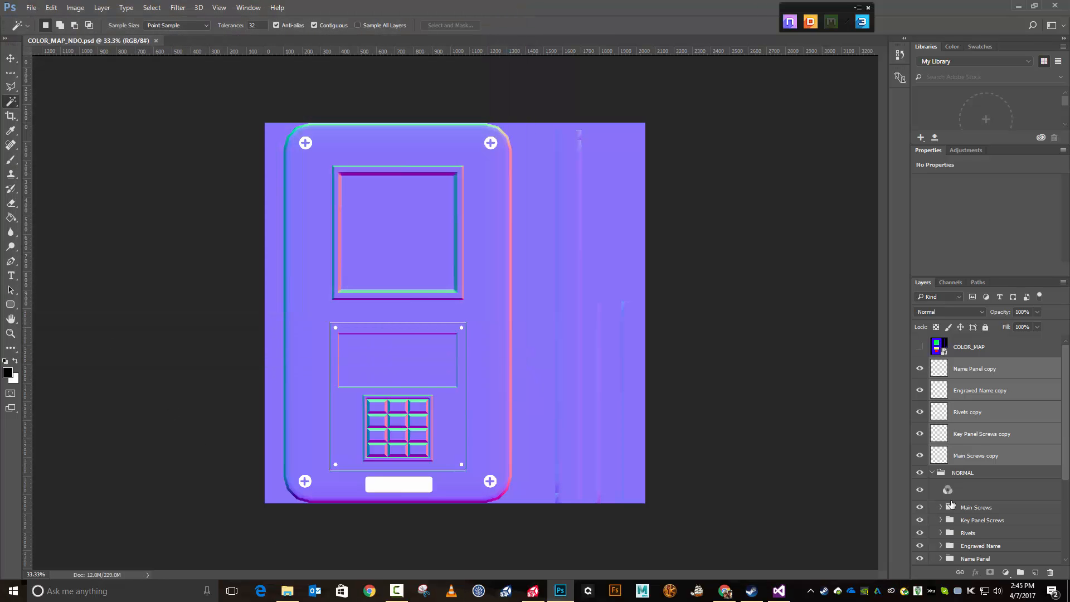
# Show the COLOR_MAP layer, keeping the NORMAL group visible
pyautogui.click(919, 474)
pyautogui.click(919, 473)
pyautogui.click(919, 346)
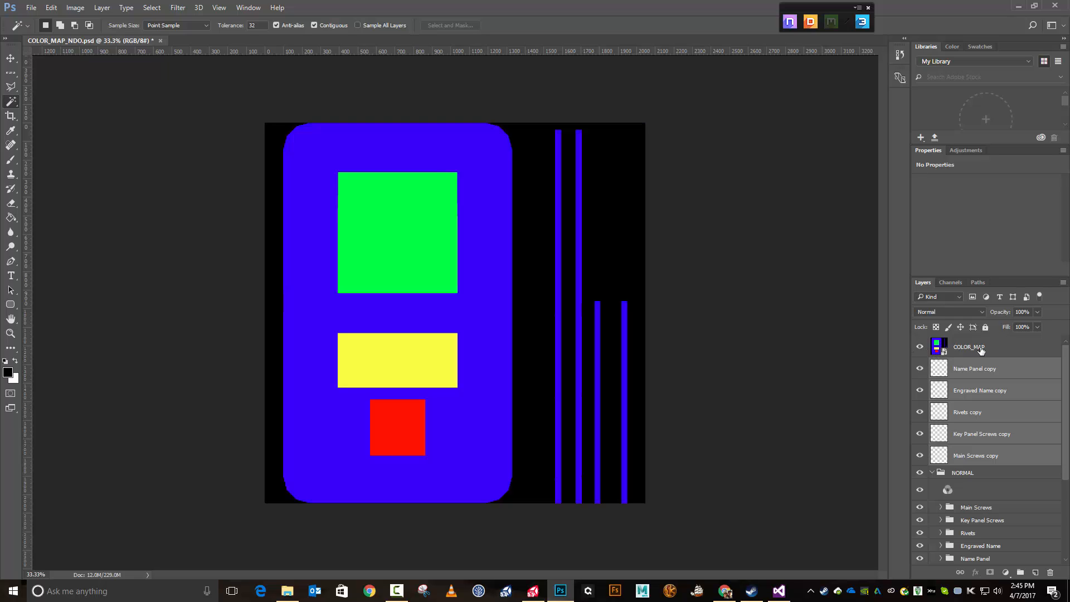
# Move the COLOR_MAP layer directly below Main Screws copy, above the NORMAL group, and rasterize it
pyautogui.moveTo(964, 348); pyautogui.dragTo(967, 458)
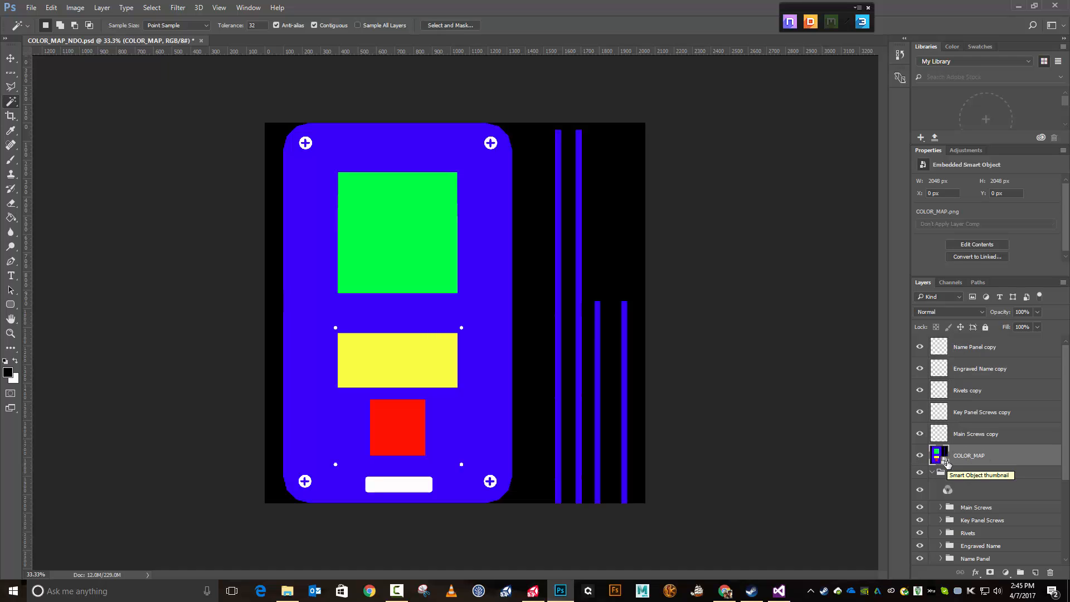
pyautogui.rightClick(959, 458)
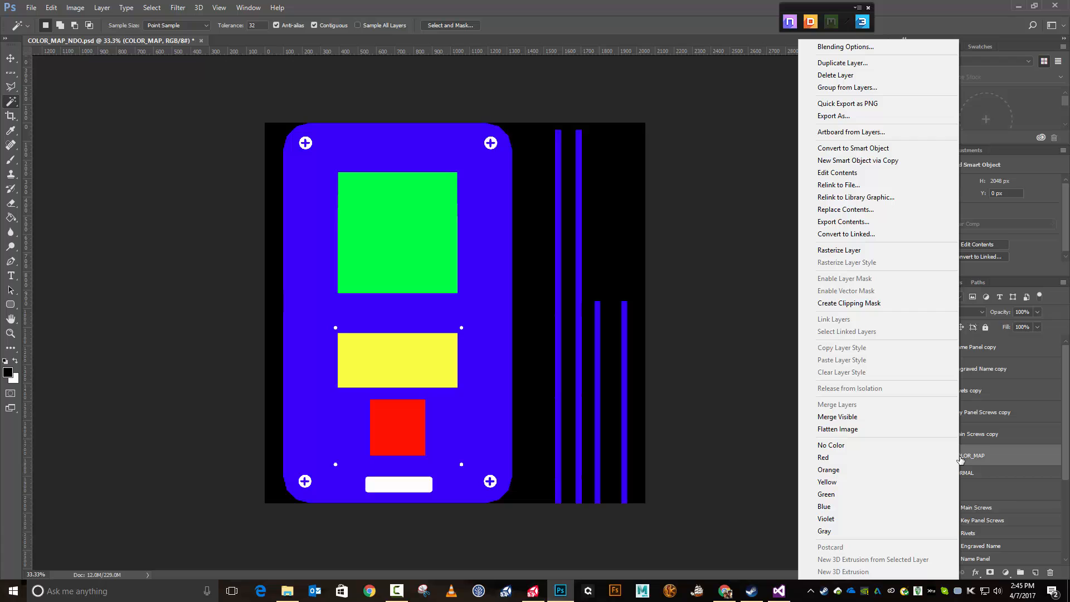
pyautogui.click(871, 252)
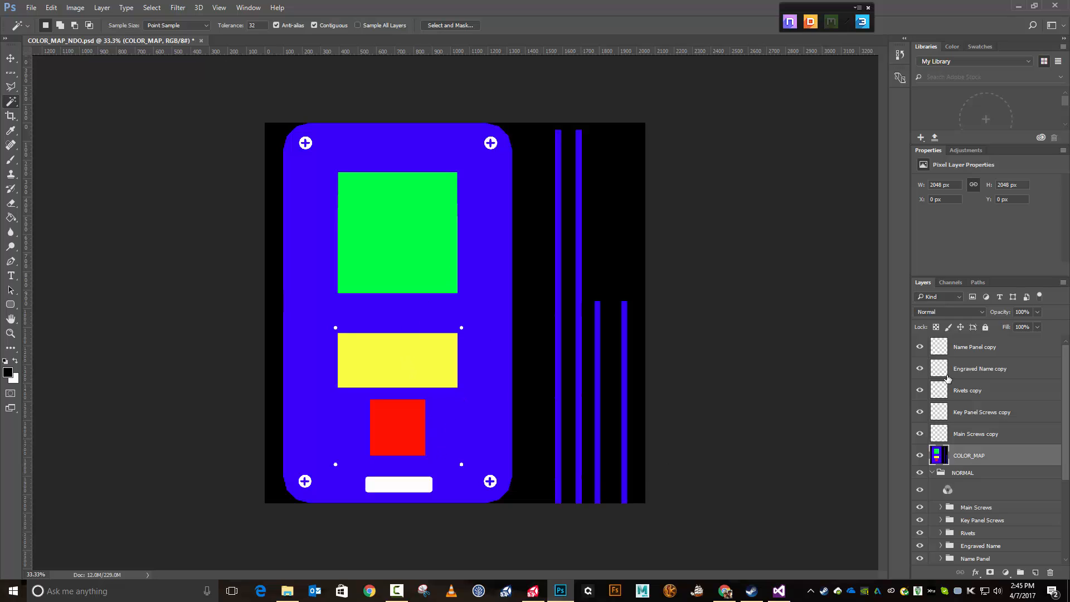
# Hide and show the Key Panel Screws copy layer to identify which screws it contains
pyautogui.click(968, 434)
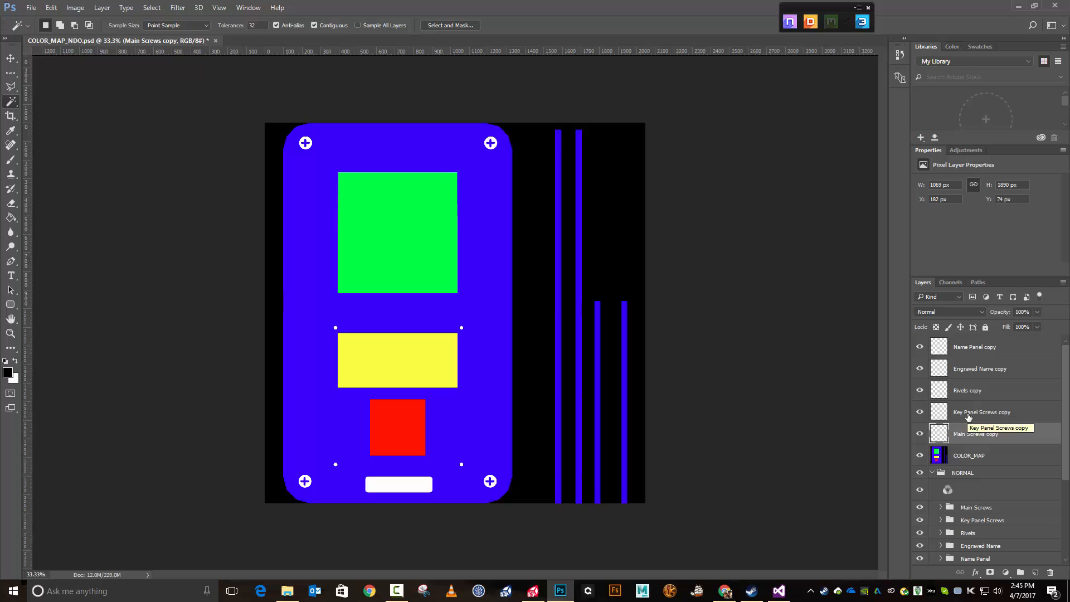
pyautogui.click(968, 416)
pyautogui.click(919, 412)
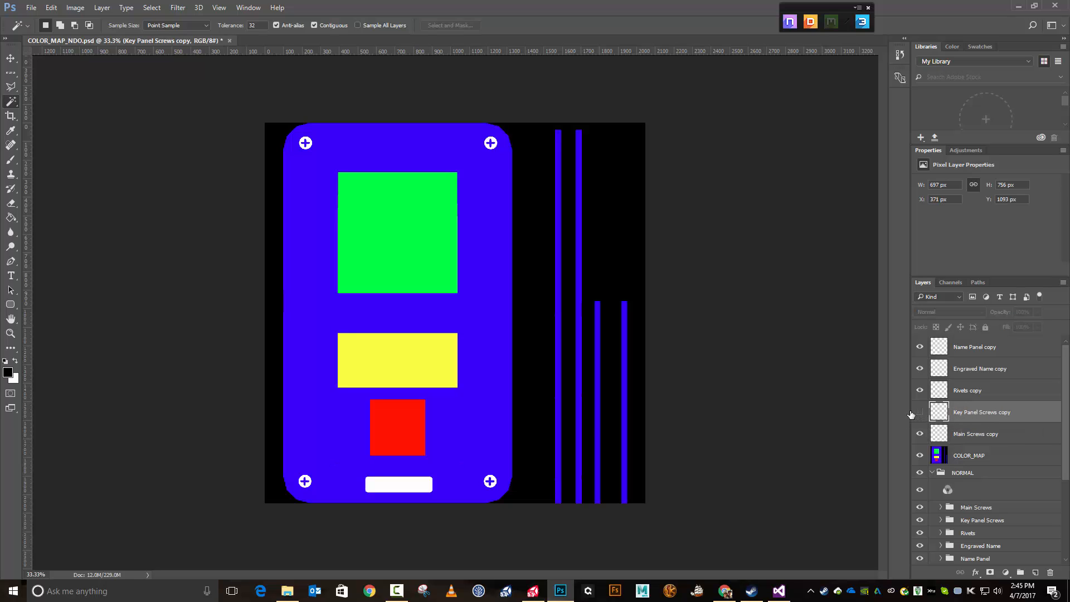
pyautogui.click(920, 412)
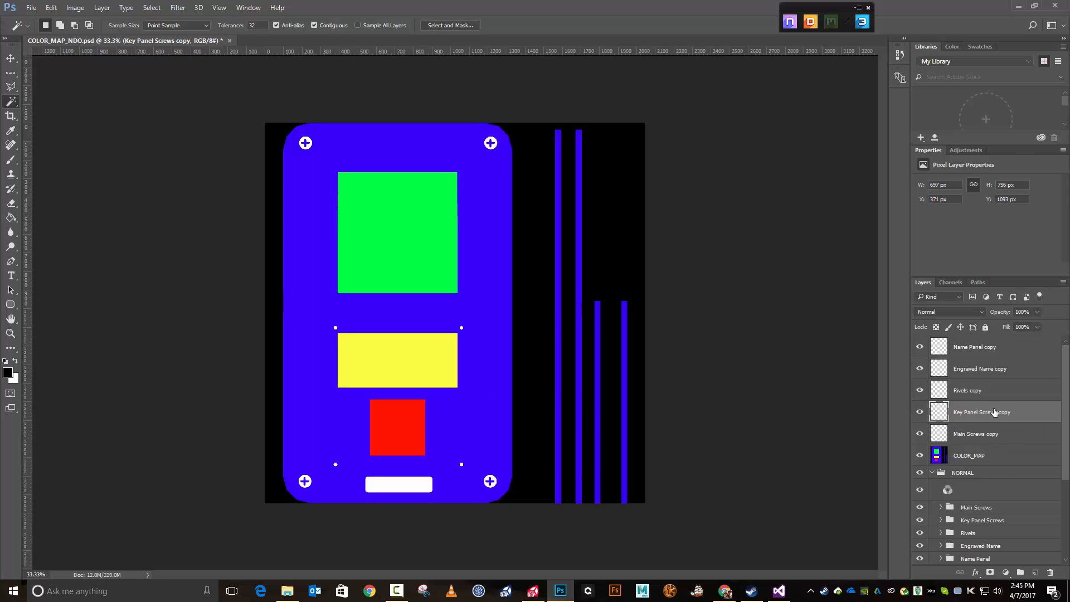
# Load the outline of the Main Screws copy layer as a selection while Key Panel Screws copy is the active layer
pyautogui.keyDown('shift'); pyautogui.click(984, 441); pyautogui.keyUp('shift')
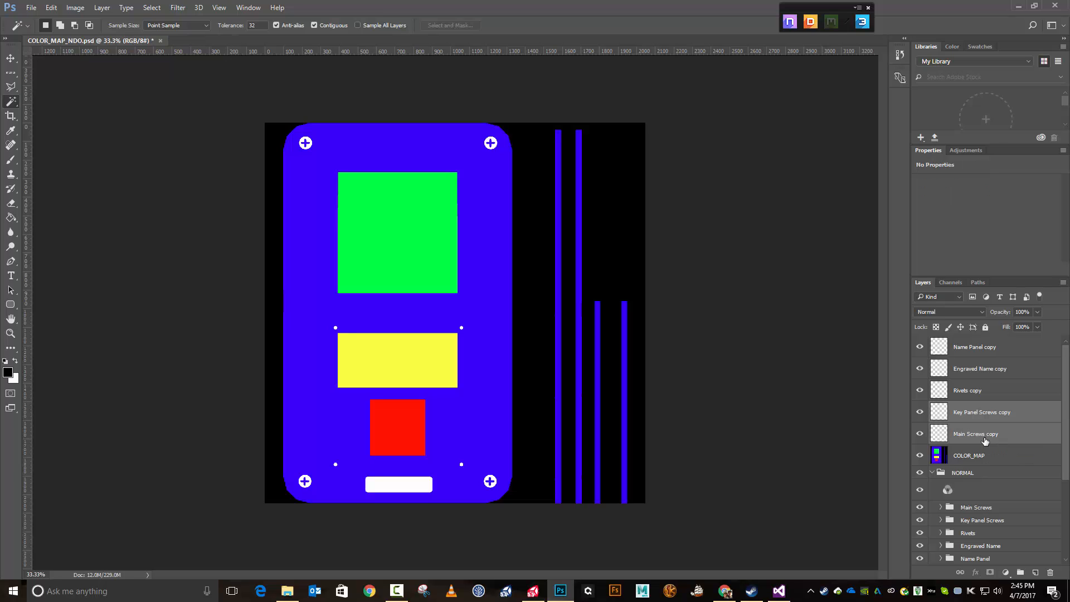
pyautogui.click(937, 418)
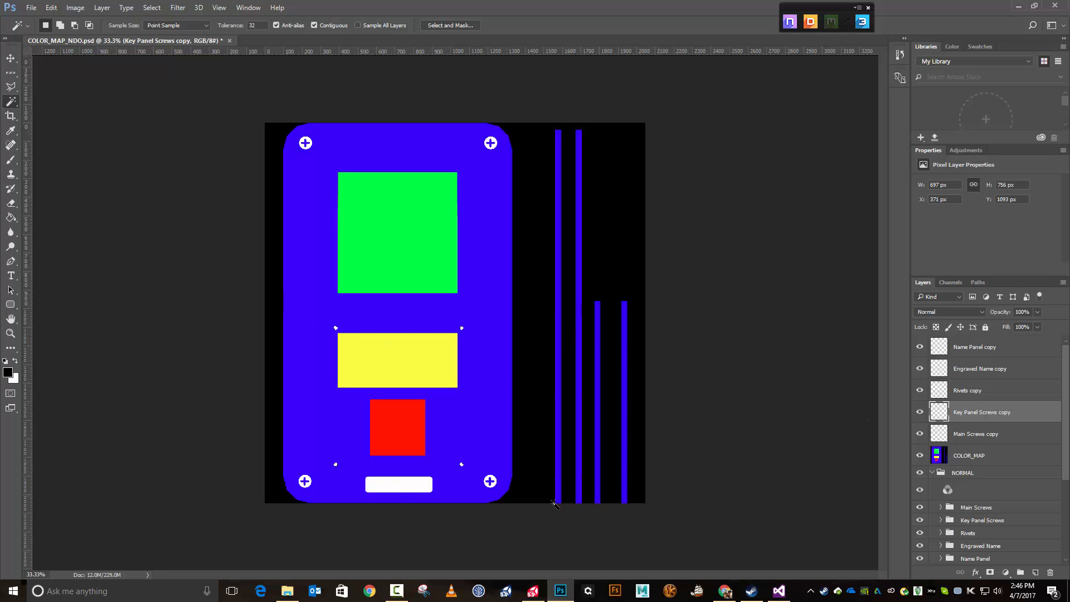
pyautogui.keyDown('ctrl'); pyautogui.click(939, 434); pyautogui.keyUp('ctrl')
# Set the foreground color to bright cyan, 00f0ff
pyautogui.click(8, 372)
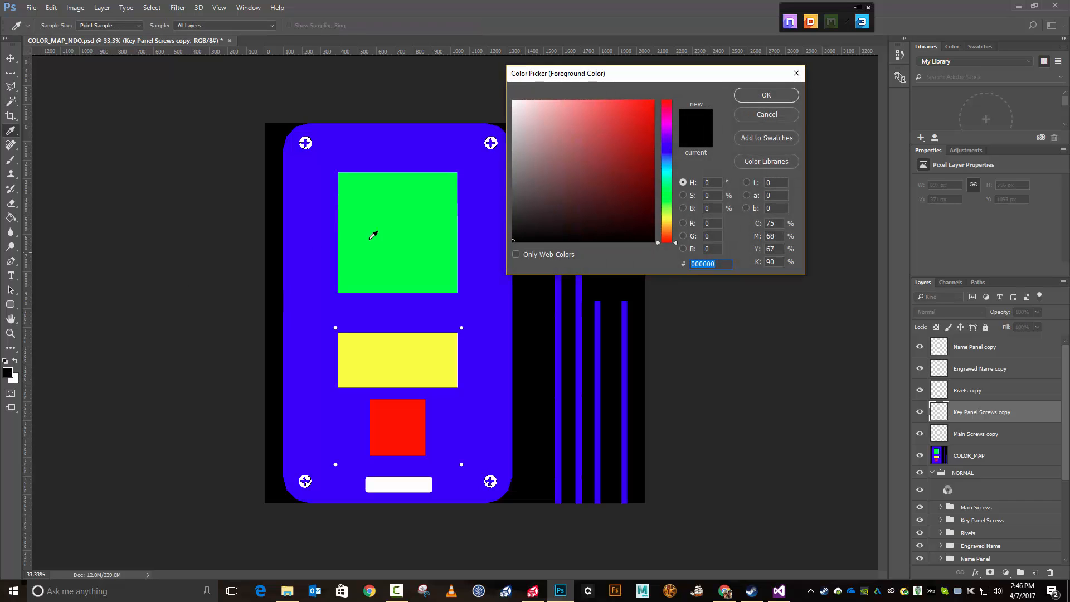
pyautogui.click(666, 236)
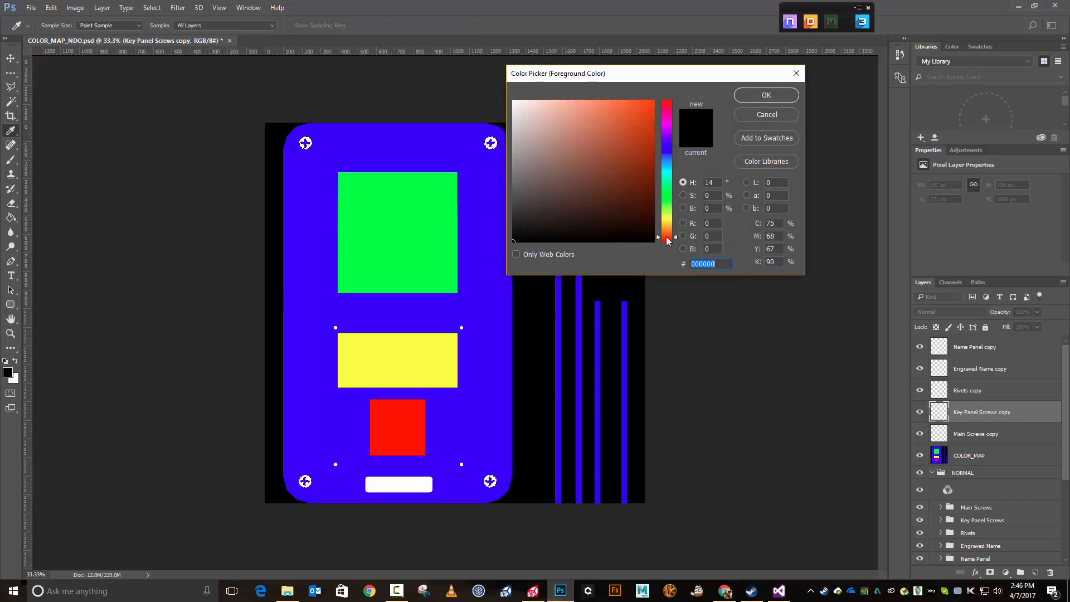
pyautogui.moveTo(666, 236); pyautogui.dragTo(662, 229)
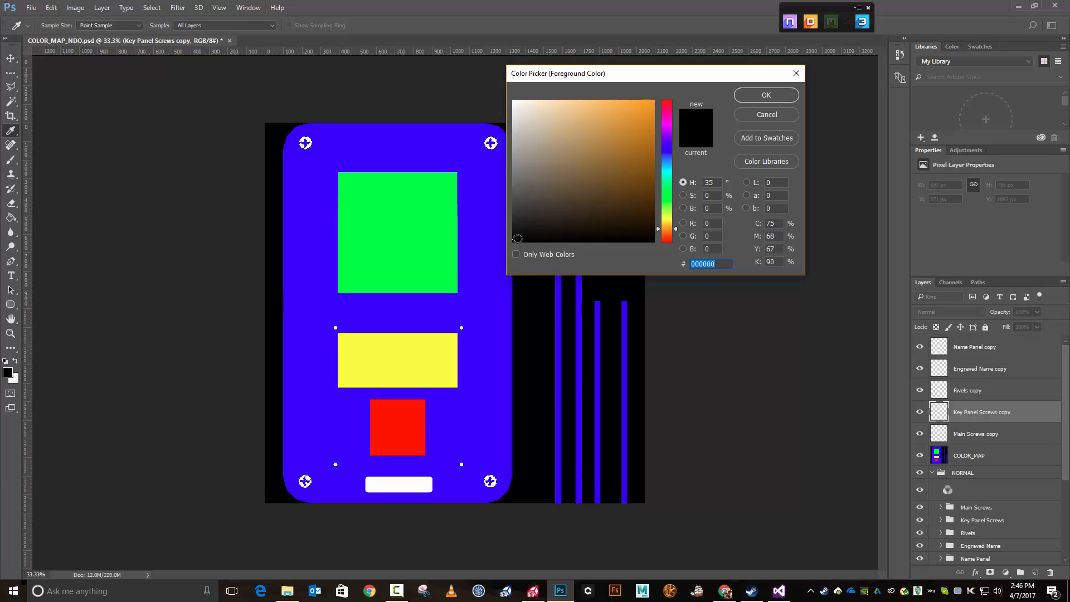
pyautogui.click(645, 107)
pyautogui.moveTo(645, 107); pyautogui.dragTo(658, 99)
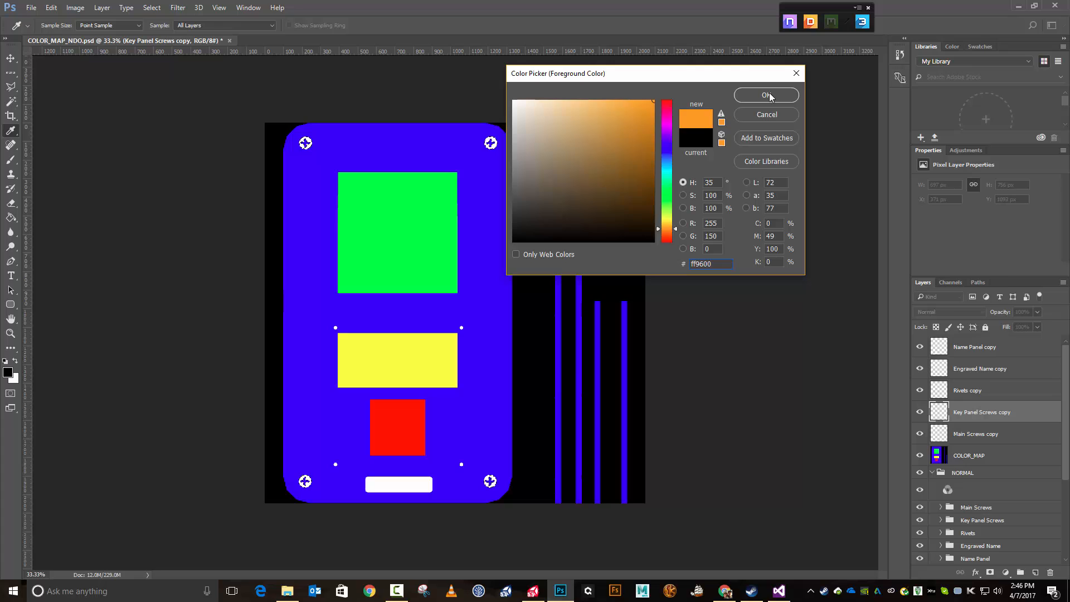
pyautogui.moveTo(666, 229); pyautogui.dragTo(662, 170)
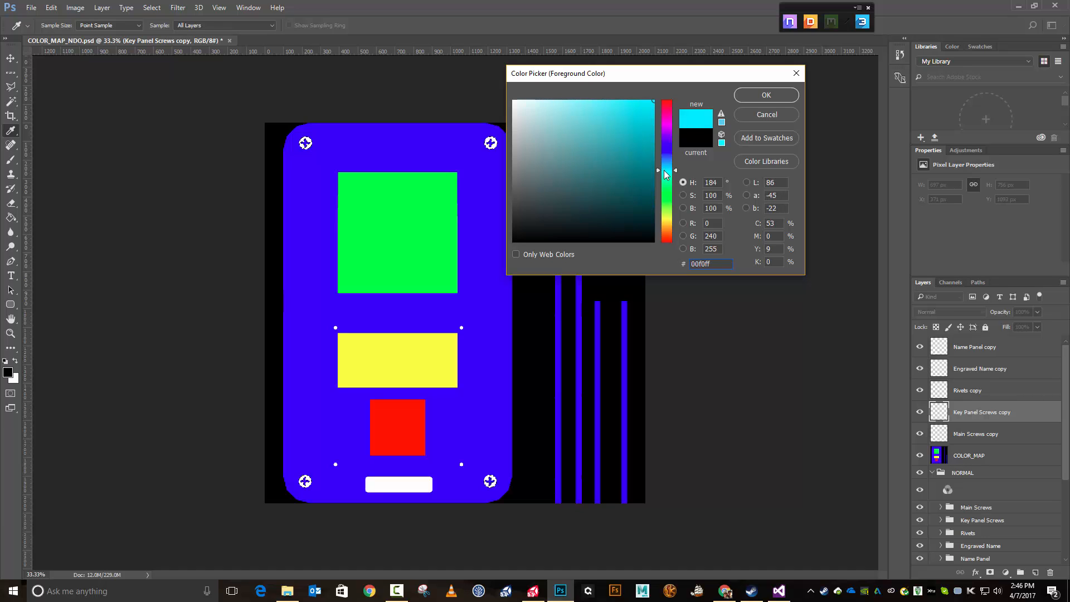
pyautogui.click(759, 96)
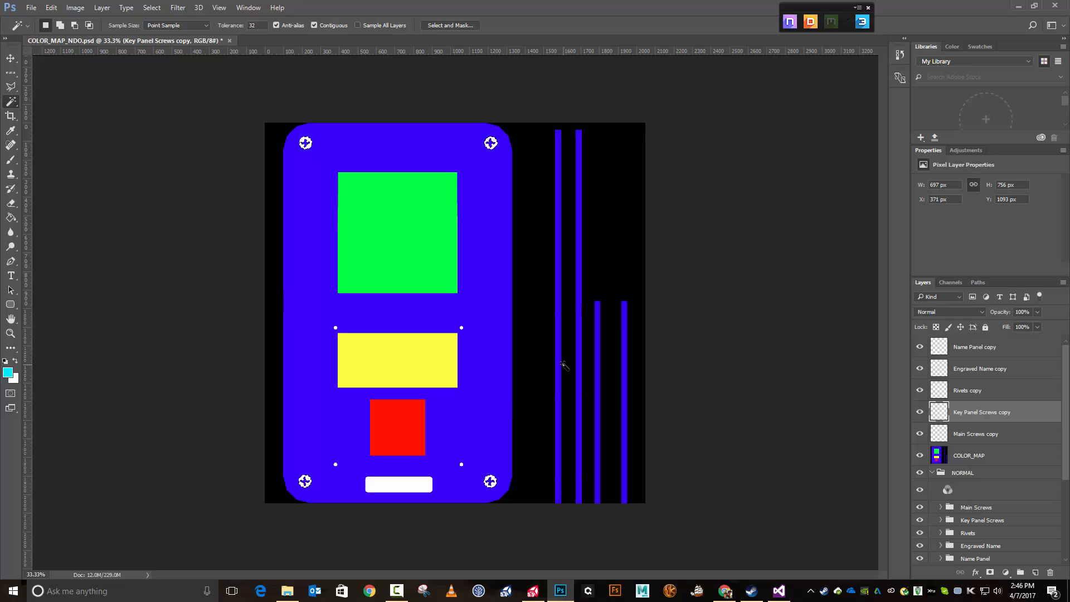
# Fill the loaded main screw selection with the foreground color on the Key Panel Screws copy layer
pyautogui.press('shift')
pyautogui.press('i')
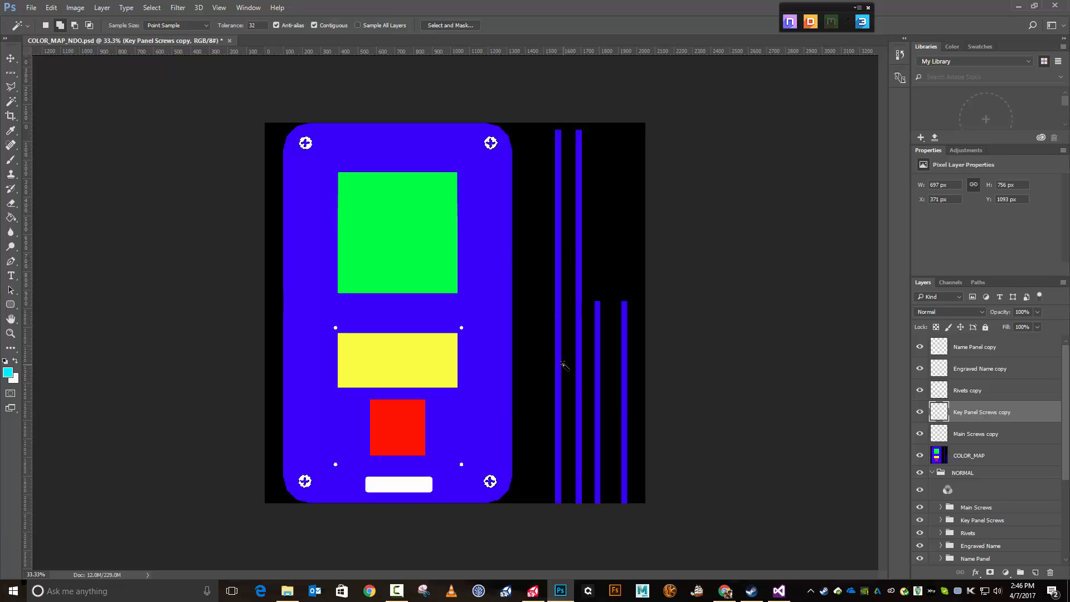
pyautogui.hotkey('shift', 'BackSpace')
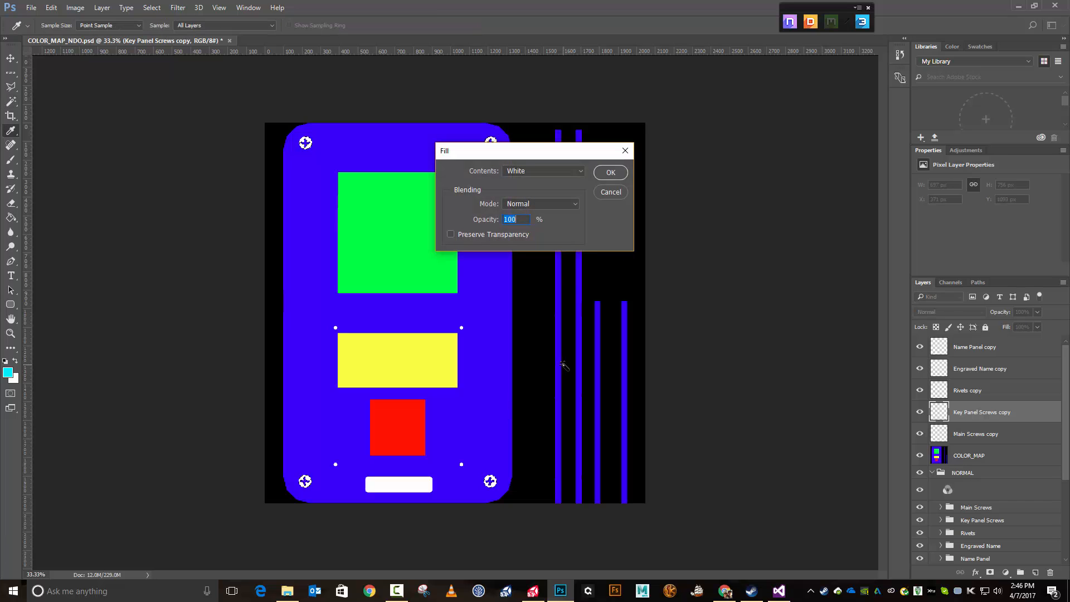
pyautogui.click(572, 171)
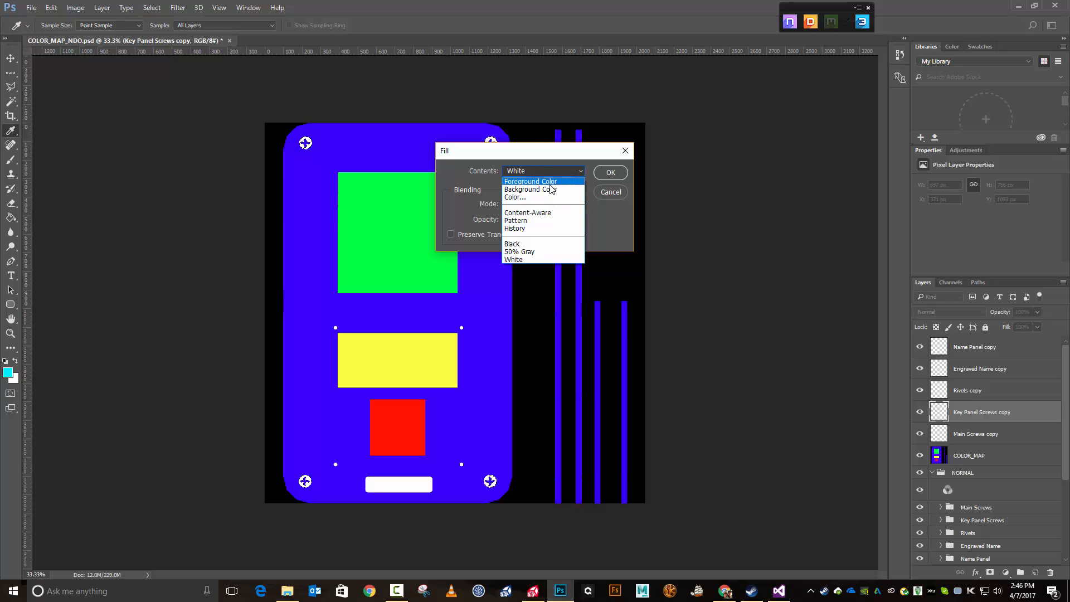
pyautogui.click(532, 181)
pyautogui.click(609, 172)
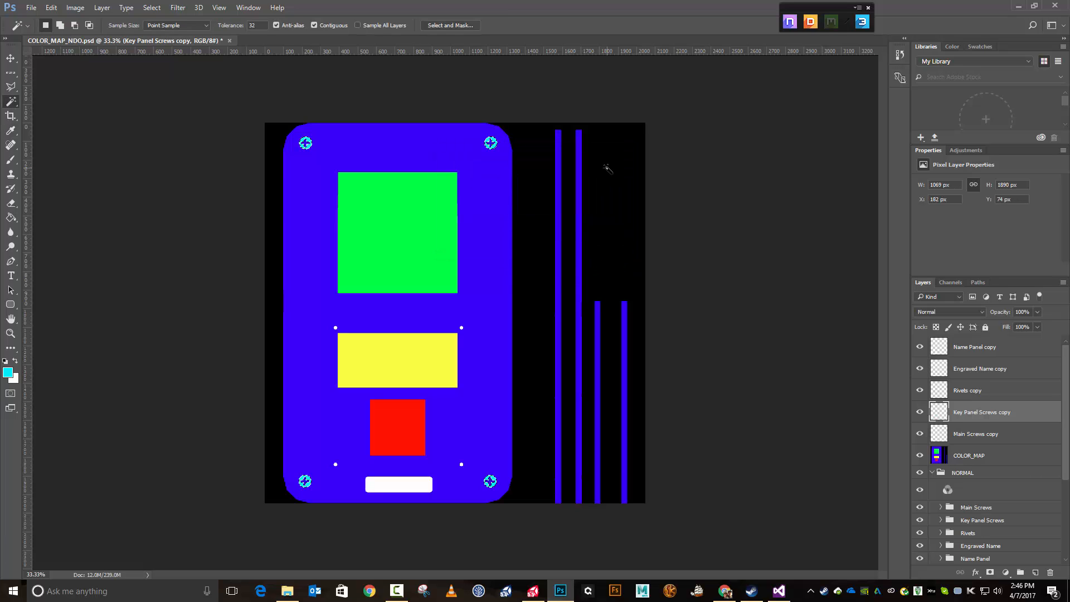
# Load the outline of the Key Panel Screws copy layer as a selection and fill it with the foreground color
pyautogui.click(974, 392)
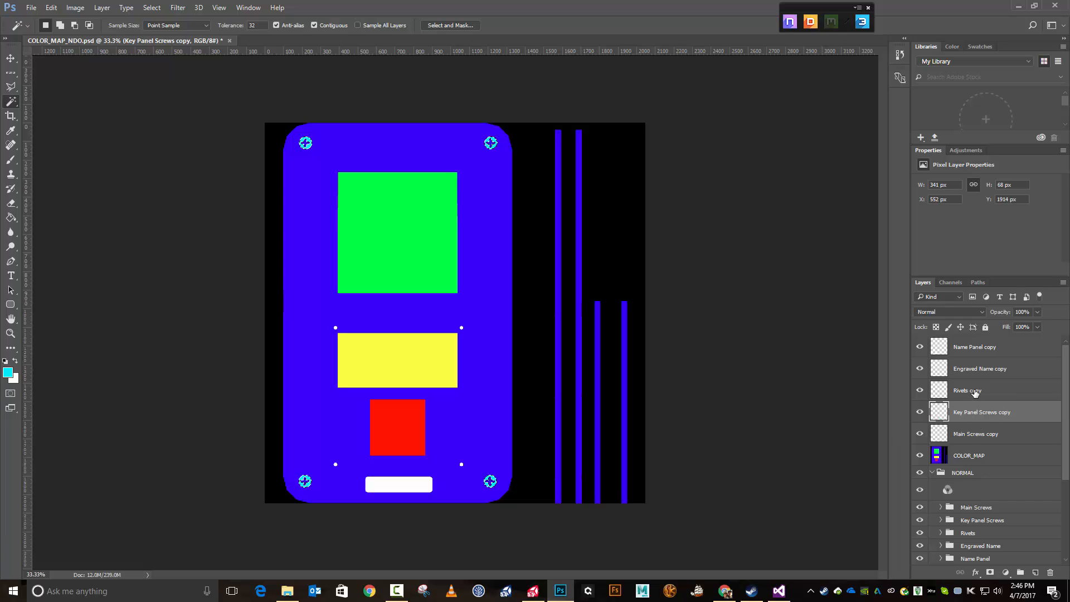
pyautogui.click(971, 438)
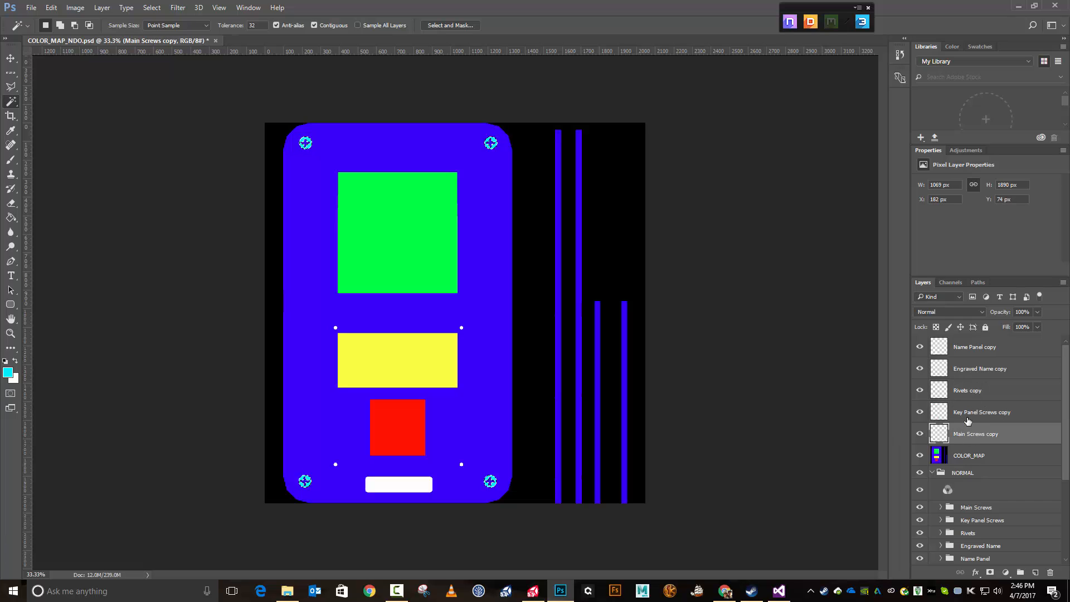
pyautogui.click(967, 414)
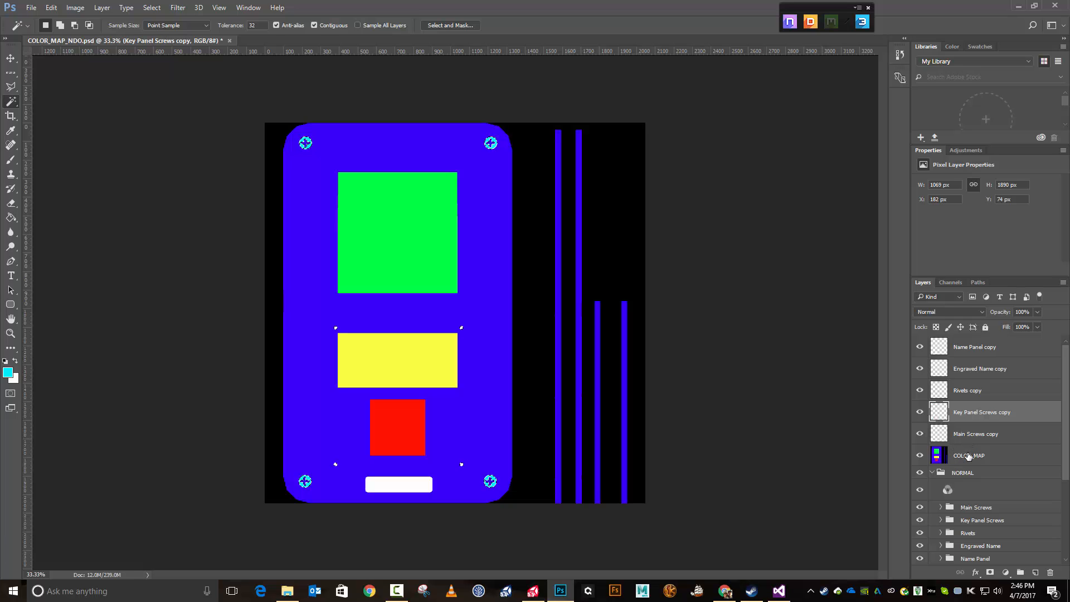
pyautogui.hotkey('shift', 'F5')
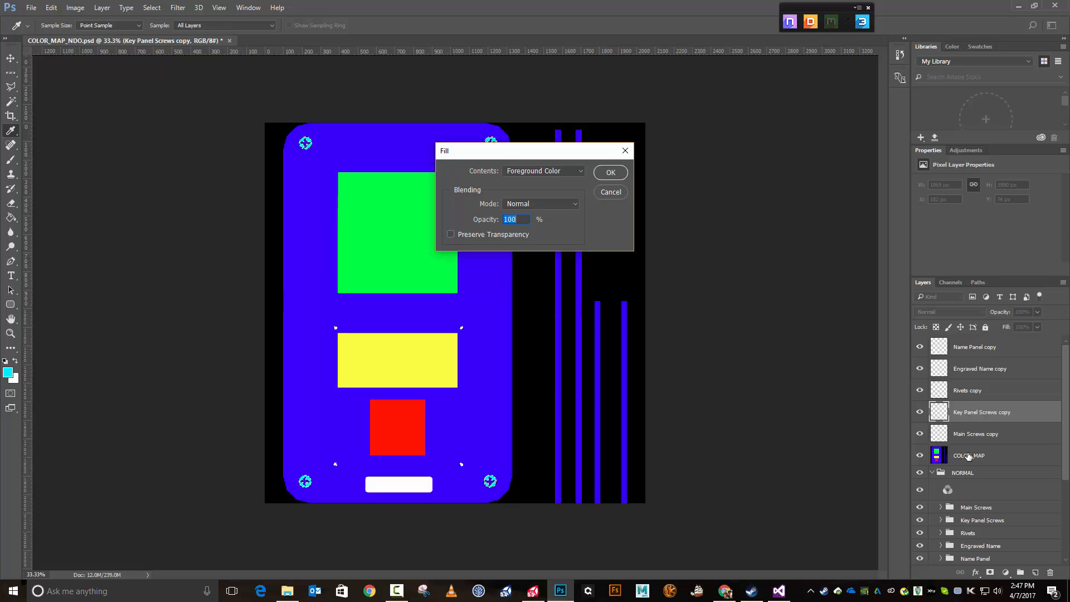
pyautogui.click(613, 172)
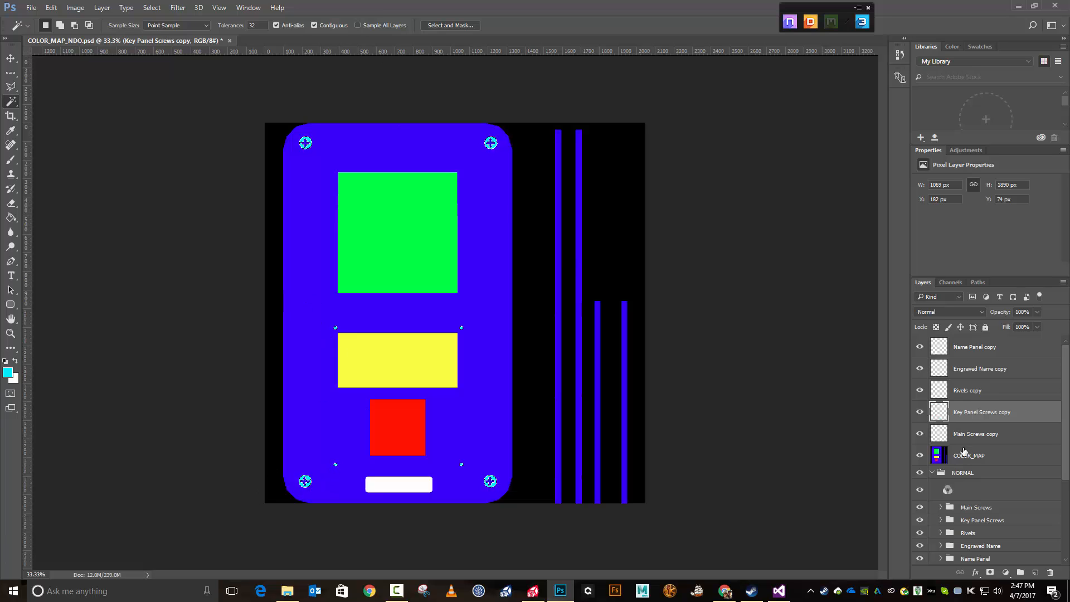
# Make Main Screws copy the active layer and clear the selection
pyautogui.hotkey('alt', '[')
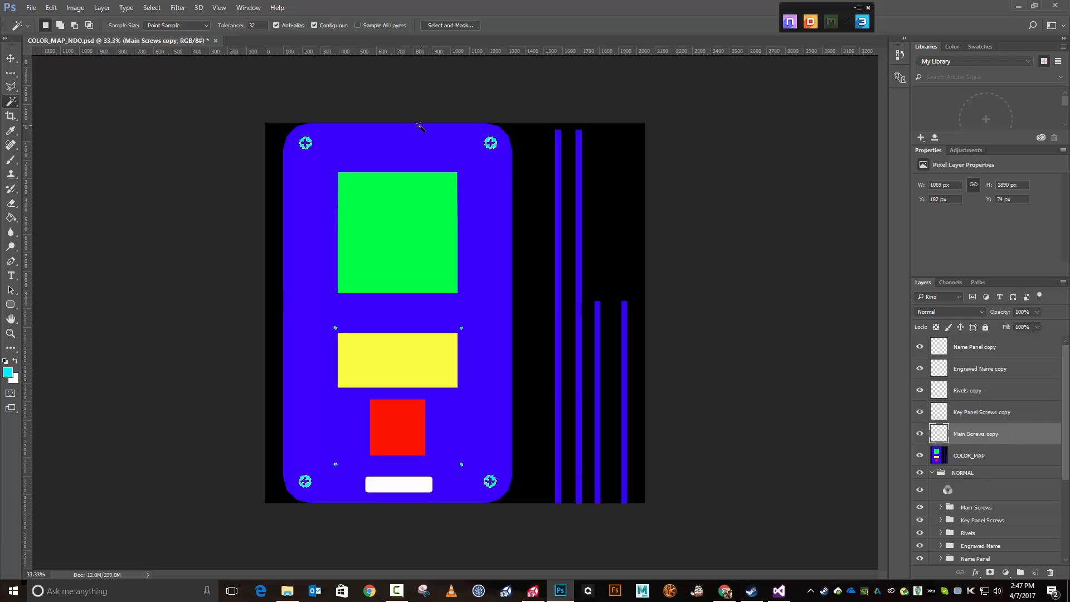
pyautogui.hotkey('ctrl', 'd')
pyautogui.hotkey('ctrl', '+')
pyautogui.hotkey('ctrl', '+')
pyautogui.hotkey('ctrl', '+')
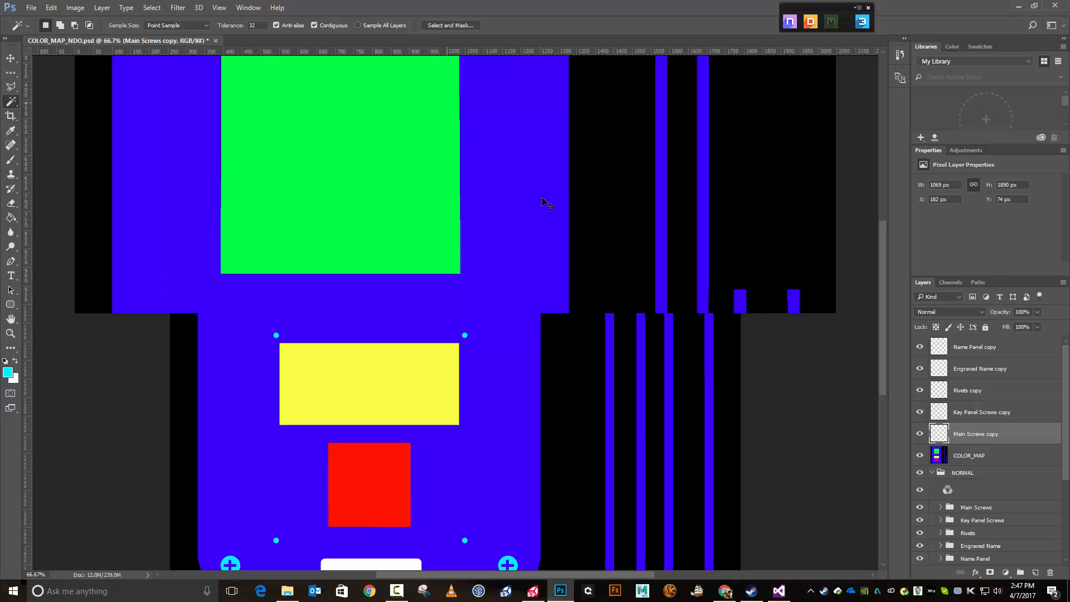
pyautogui.scroll(8, 542, 198)
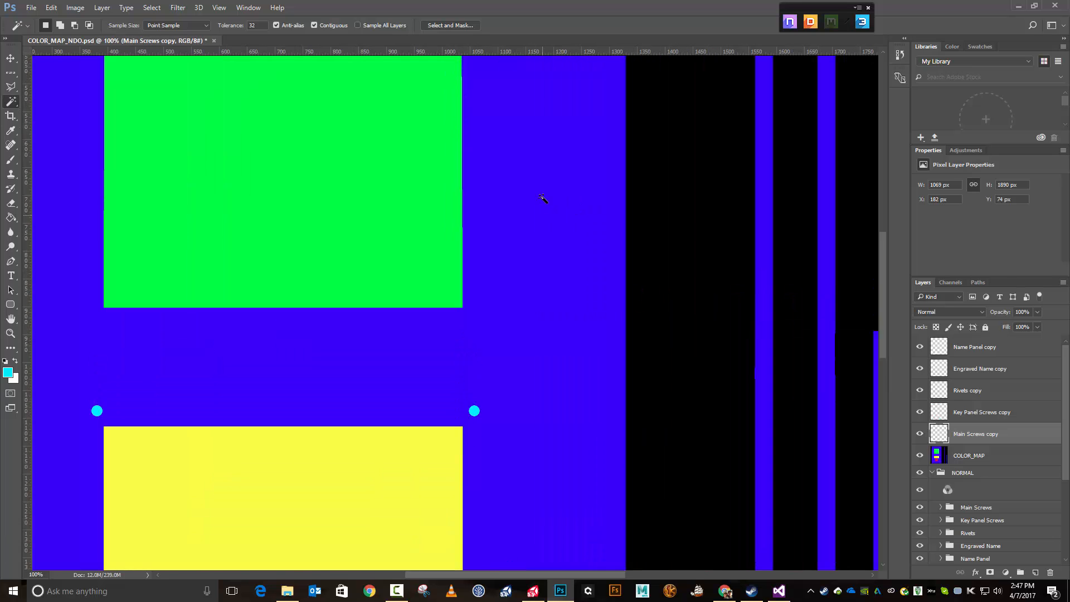
pyautogui.scroll(2, 542, 198)
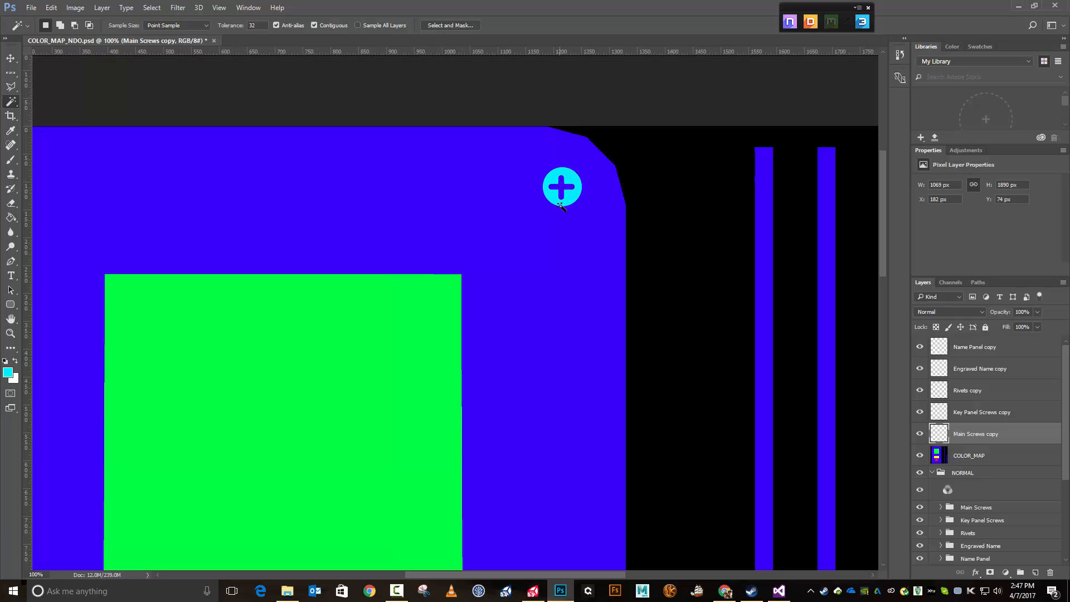
pyautogui.scroll(1, 562, 186)
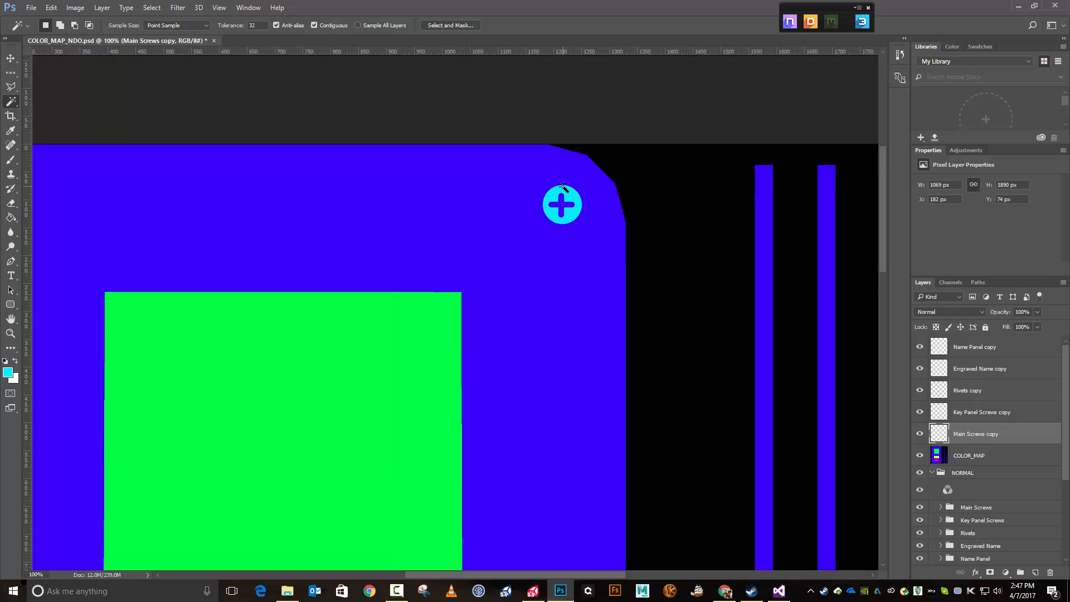
pyautogui.hotkey('ctrl', '+')
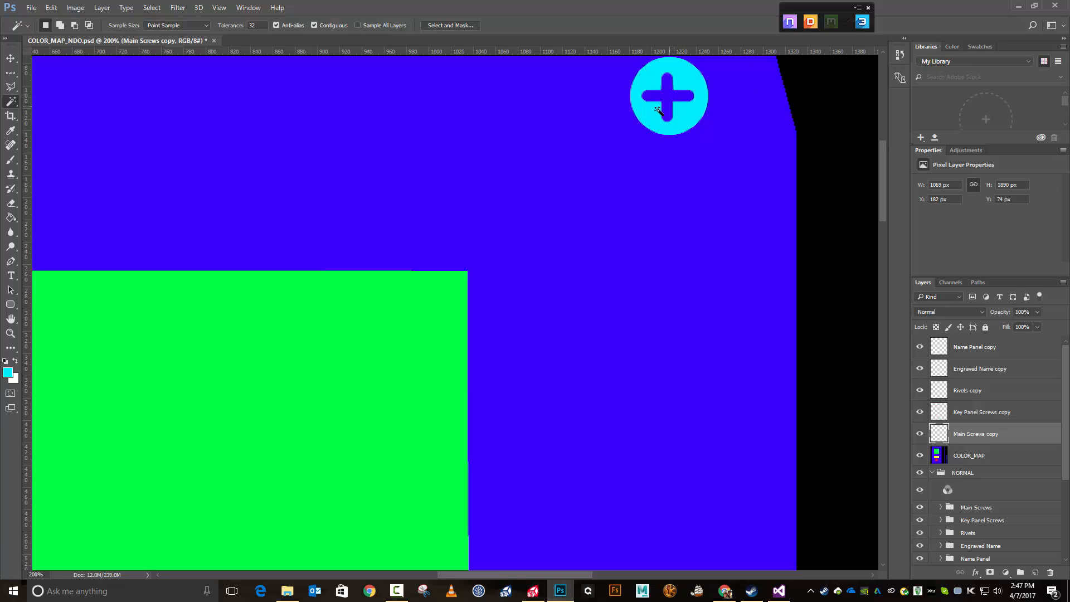
pyautogui.click(9, 74)
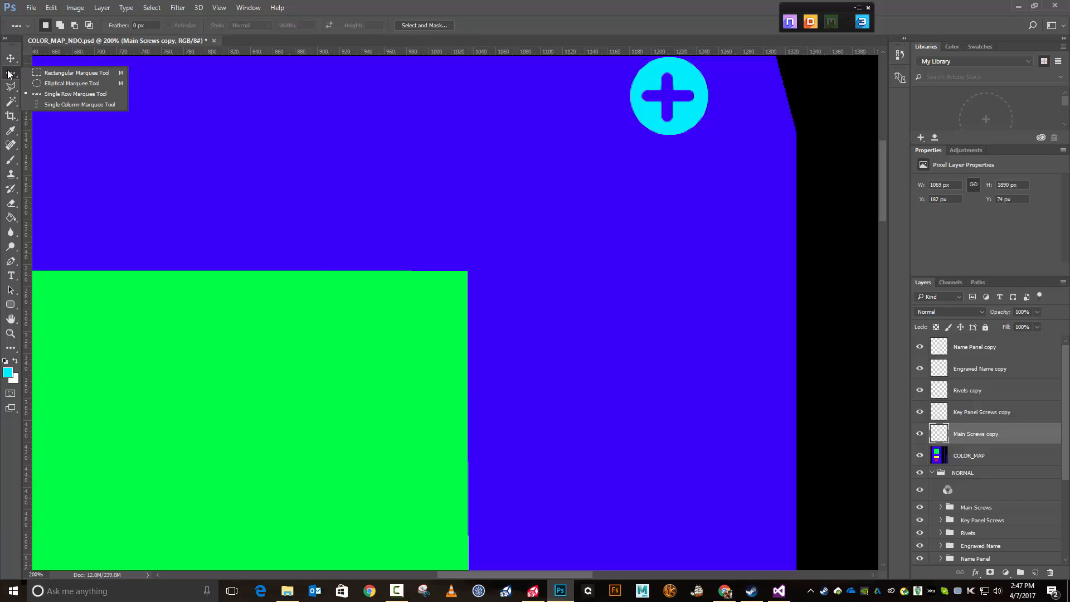
pyautogui.click(43, 84)
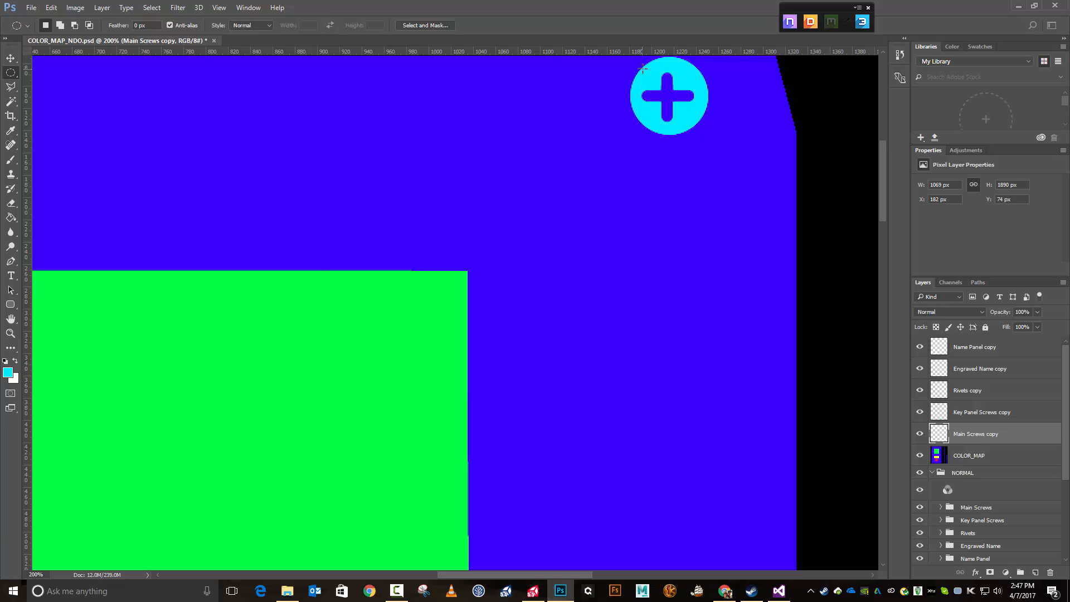
pyautogui.moveTo(645, 69); pyautogui.dragTo(695, 126)
pyautogui.click(37, 101)
# Select the cross-shaped recess of the panel's upper-right main screw with the Magic Wand and fill it with the foreground color
pyautogui.click(10, 101)
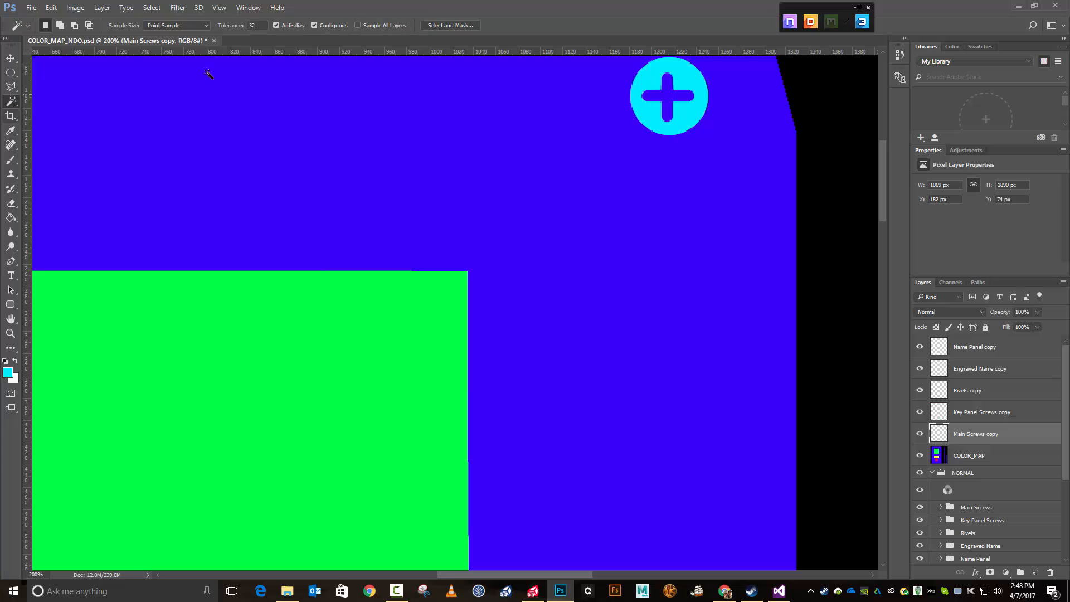
pyautogui.click(672, 110)
pyautogui.press('i')
pyautogui.hotkey('shift', 'BackSpace')
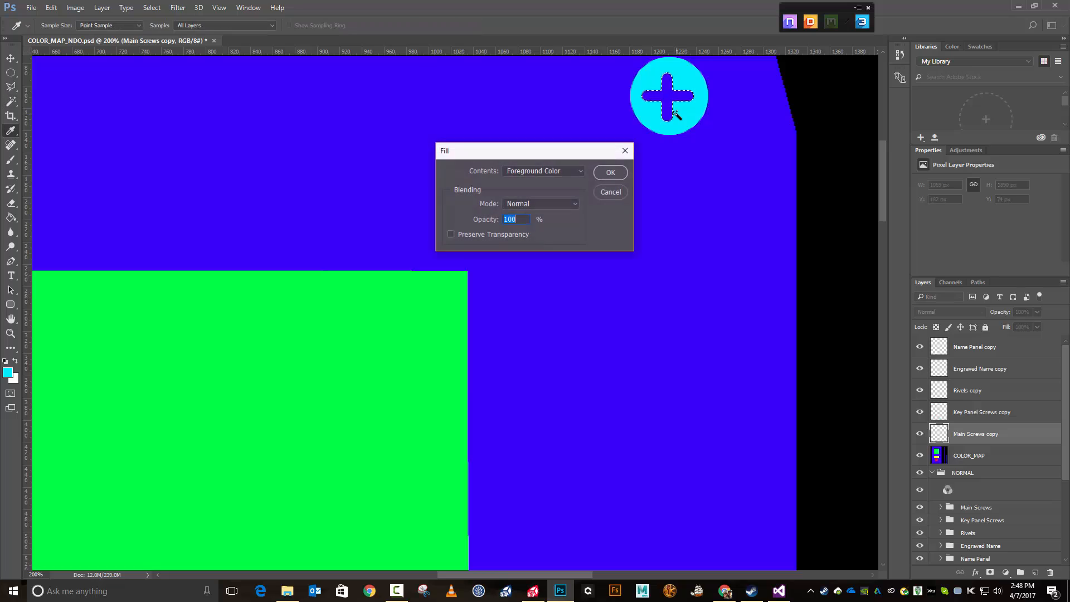
pyautogui.press('Return')
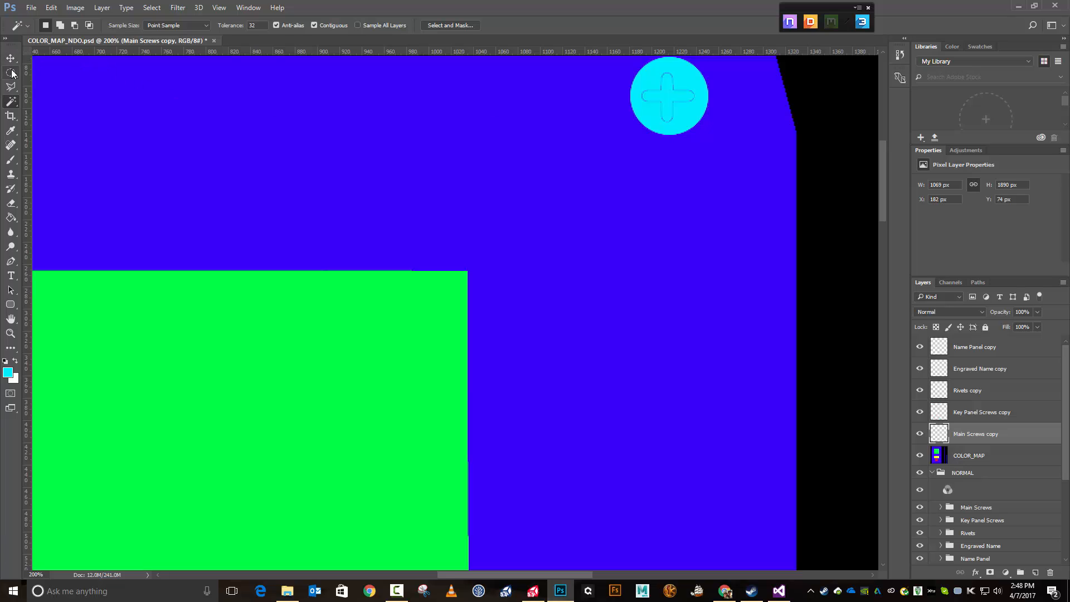
# Paint over the leftover cross outline on the upper-right main screw with a cyan brush about 36 px wide
pyautogui.click(11, 160)
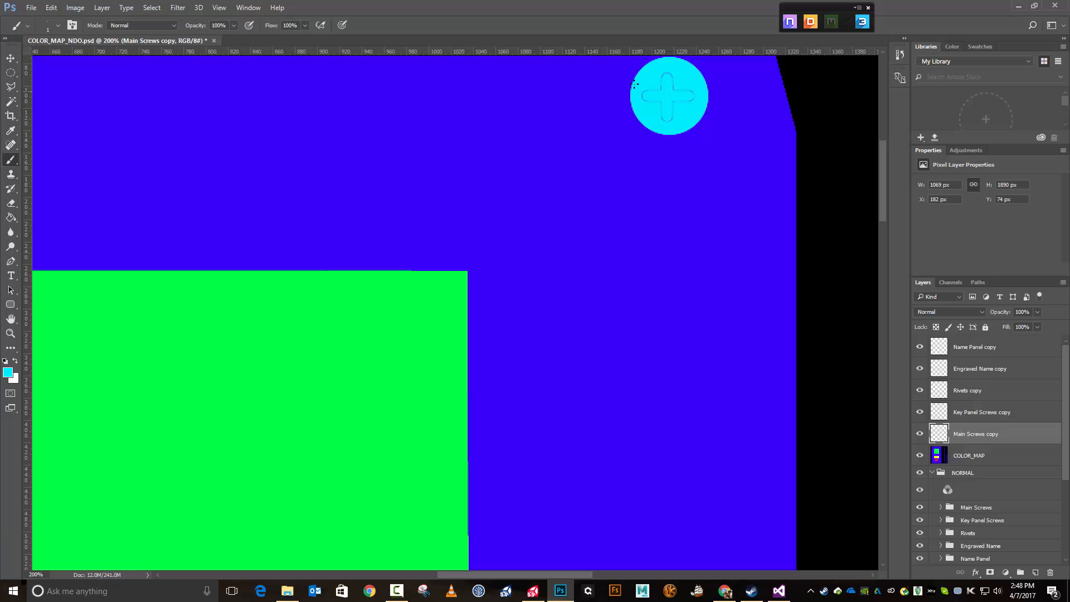
pyautogui.click(58, 25)
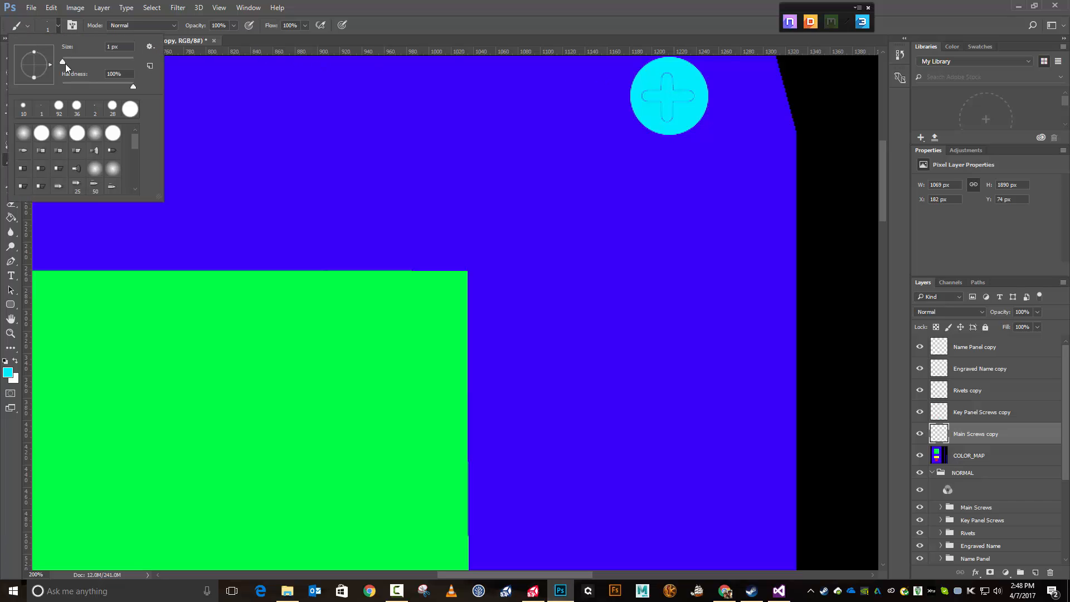
pyautogui.moveTo(62, 59); pyautogui.dragTo(75, 59)
pyautogui.press('Return')
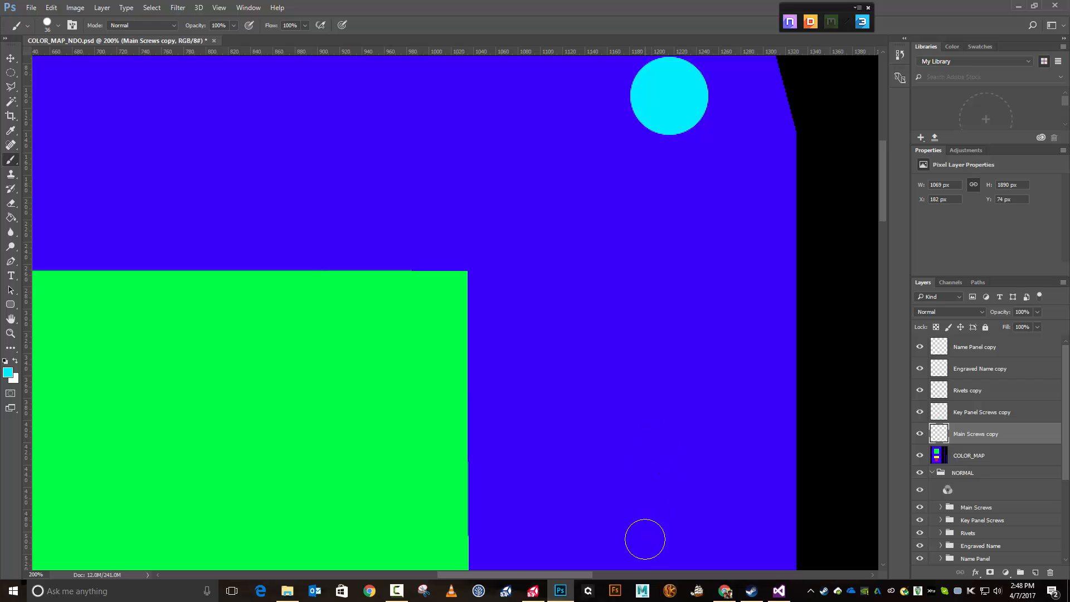
# Paint over the cross recesses of the panel's upper-left and lower-left main screws in cyan
pyautogui.moveTo(574, 574); pyautogui.dragTo(420, 574)
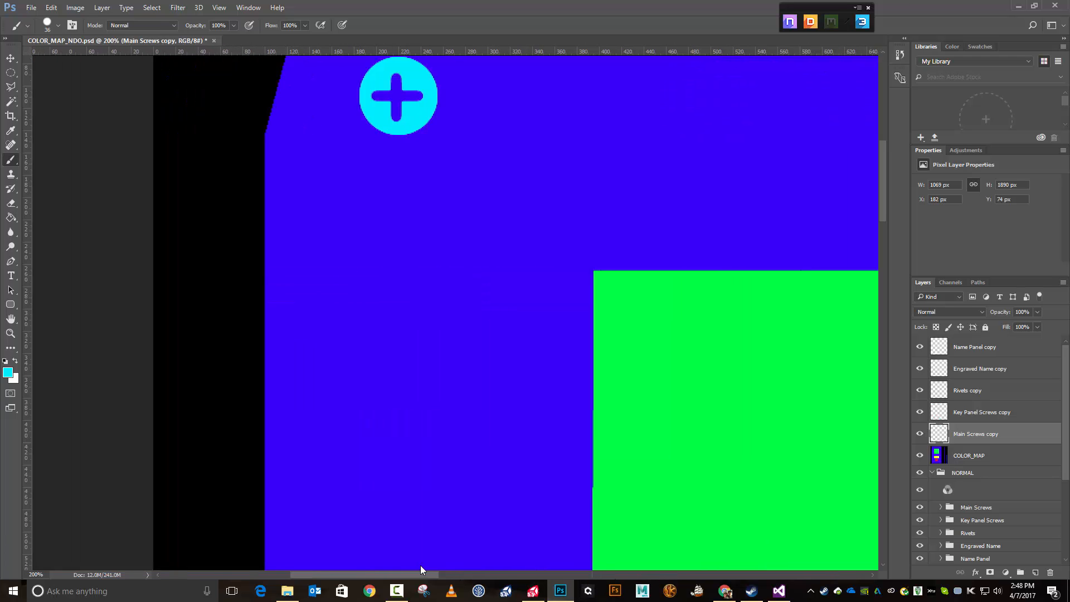
pyautogui.moveTo(412, 75); pyautogui.dragTo(409, 107)
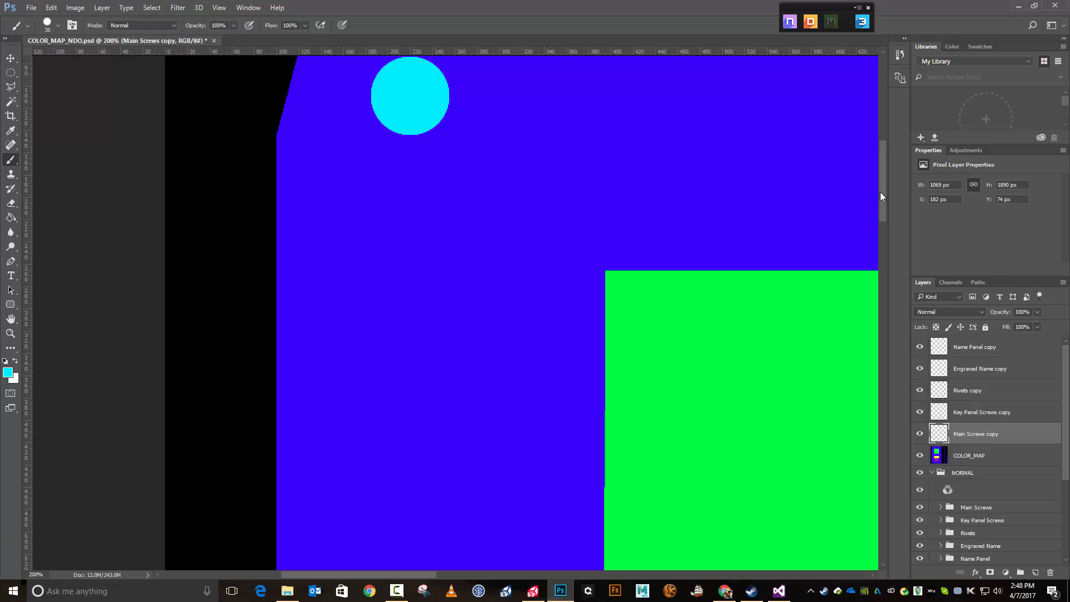
pyautogui.moveTo(880, 191); pyautogui.dragTo(888, 479)
pyautogui.moveTo(402, 304); pyautogui.dragTo(401, 321)
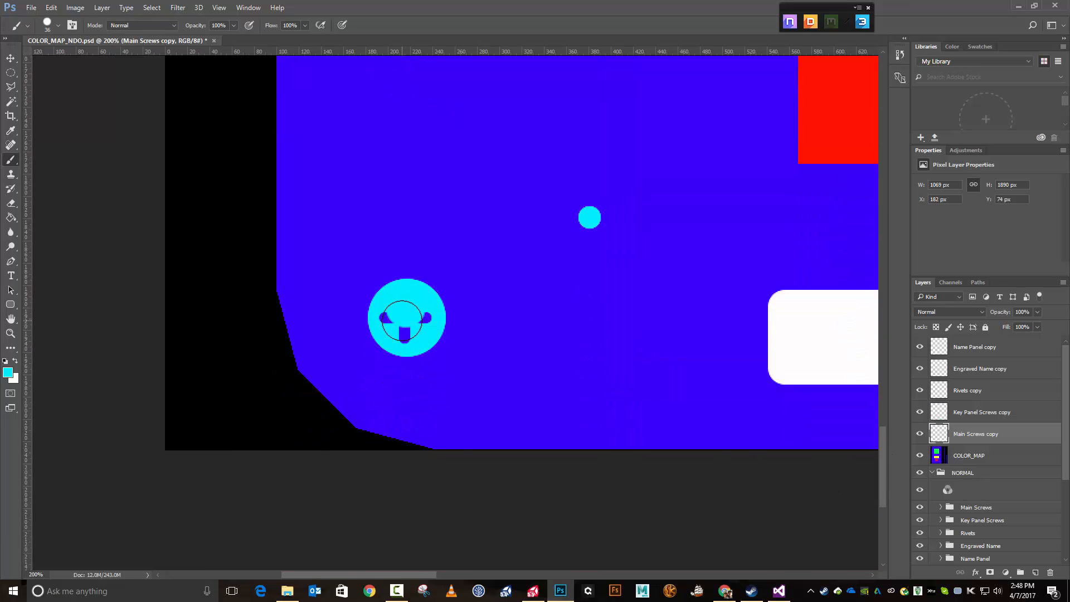
pyautogui.click(400, 320)
pyautogui.click(408, 325)
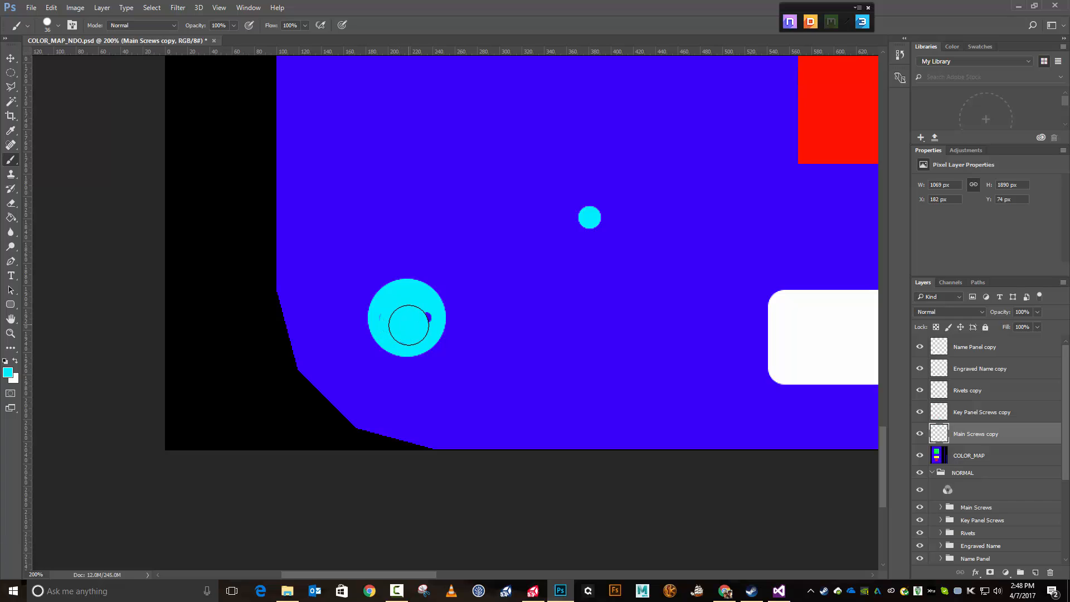
pyautogui.click(414, 319)
# Paint over the cross recess of the panel's lower-right main screw in cyan and save the document
pyautogui.moveTo(414, 574); pyautogui.dragTo(572, 565)
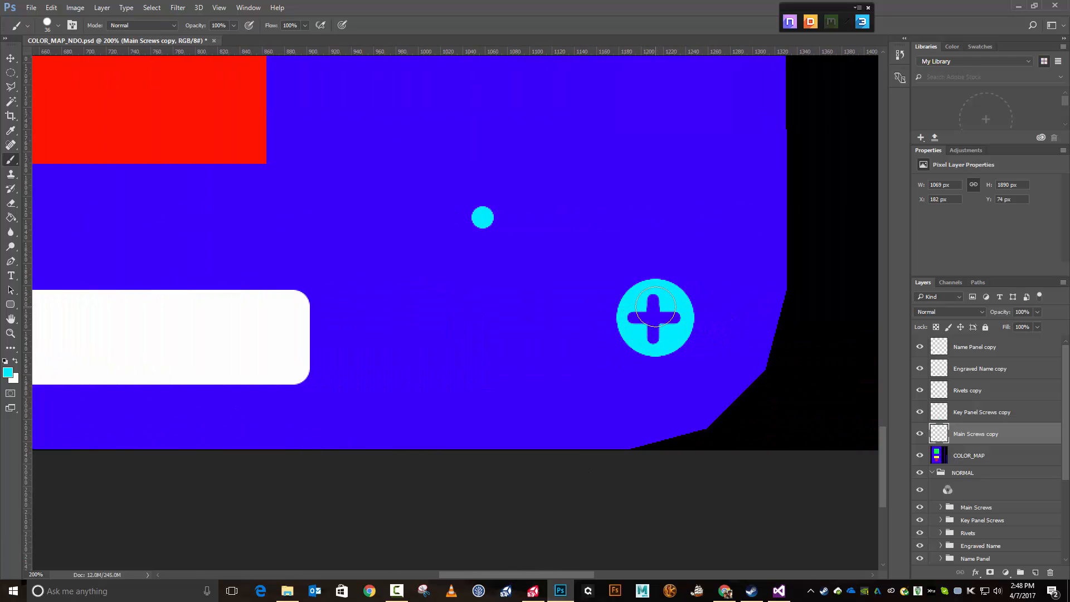
pyautogui.moveTo(653, 309)
pyautogui.mouseDown()
pyautogui.moveTo(641, 313)
pyautogui.moveTo(666, 315)
pyautogui.moveTo(649, 326)
pyautogui.moveTo(660, 312)
pyautogui.moveTo(663, 321)
pyautogui.moveTo(637, 321)
pyautogui.mouseUp()
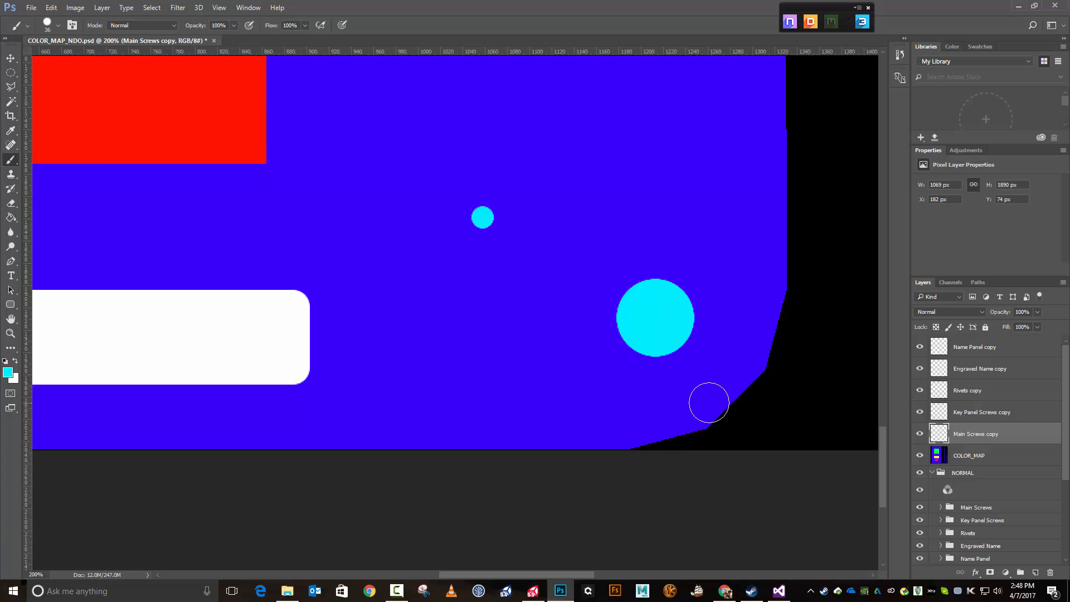
pyautogui.hotkey('ctrl', 's')
# Move the Rivets copy and Engraved Name copy layers together above the Name Panel copy layer
pyautogui.click(959, 392)
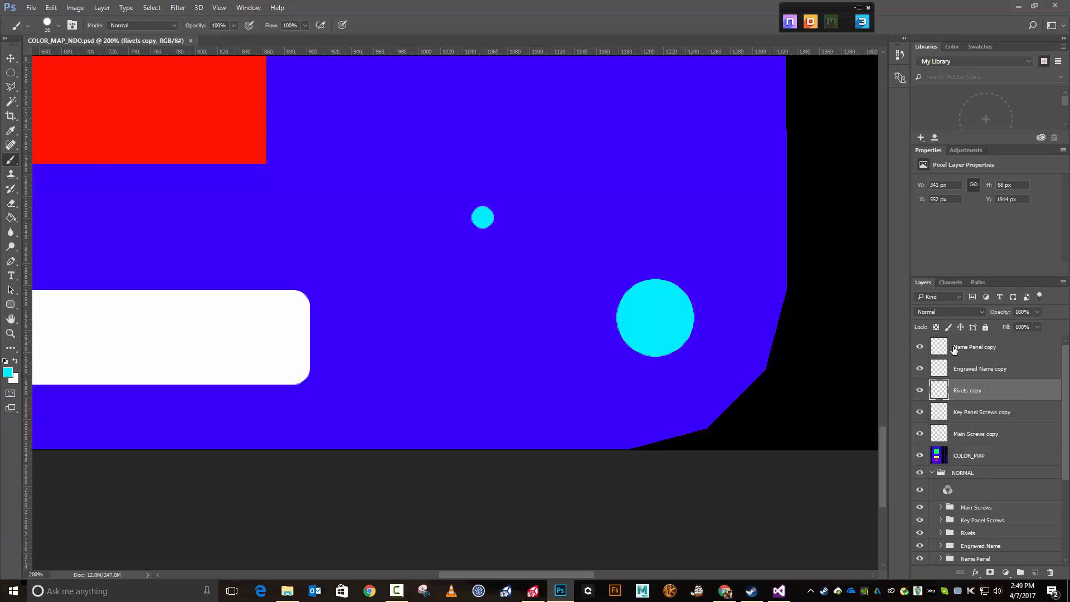
pyautogui.keyDown('ctrl'); pyautogui.click(970, 376); pyautogui.keyUp('ctrl')
pyautogui.moveTo(972, 375); pyautogui.dragTo(960, 340)
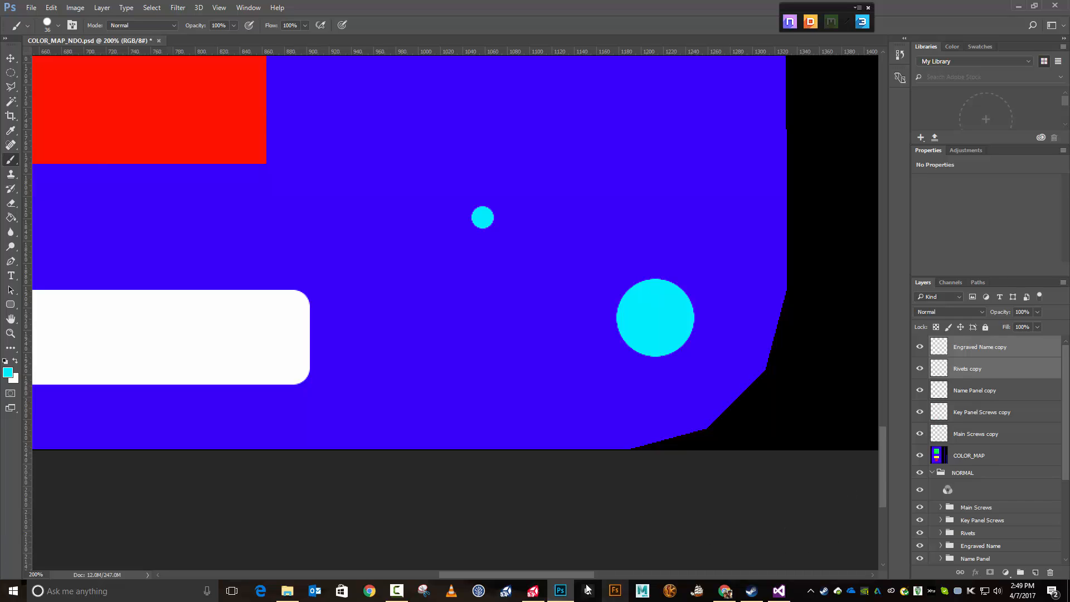
# Make Name Panel copy the active layer, and hide it and the Rivets copy layer to identify their contents
pyautogui.moveTo(576, 573); pyautogui.dragTo(537, 566)
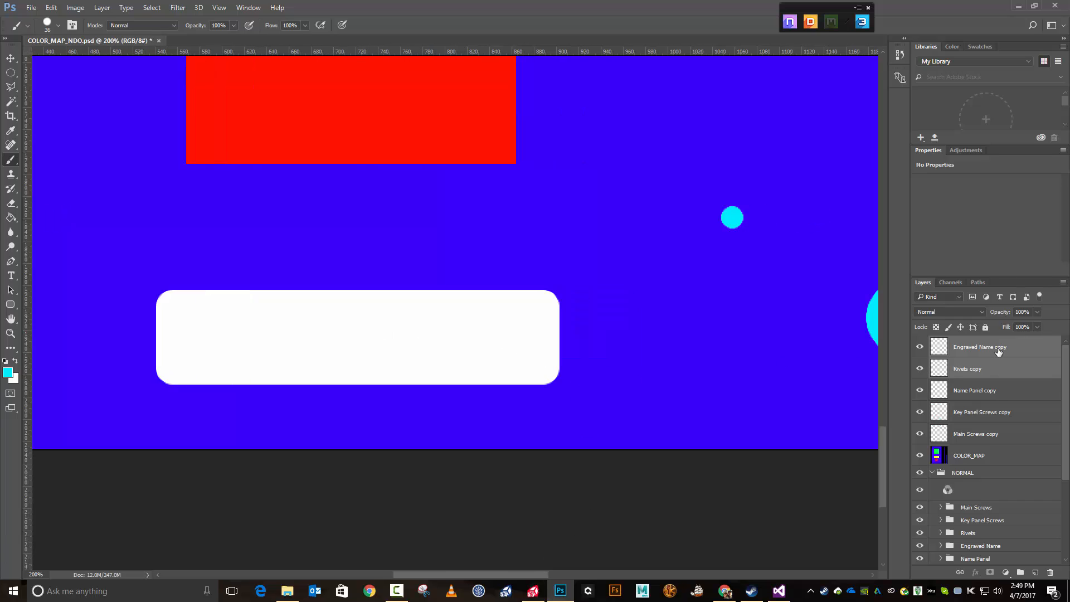
pyautogui.click(995, 393)
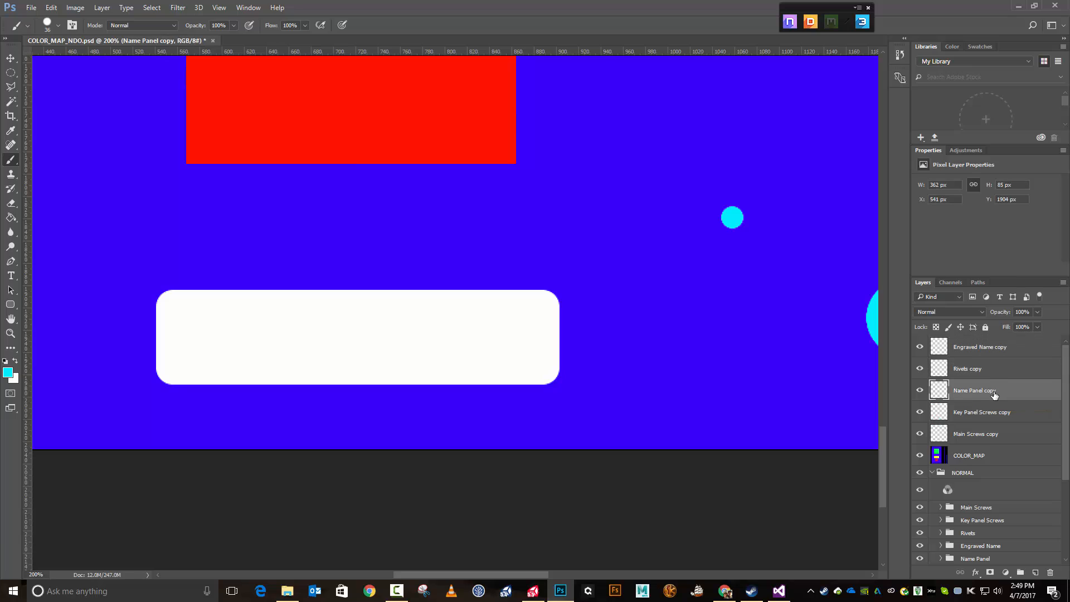
pyautogui.click(920, 393)
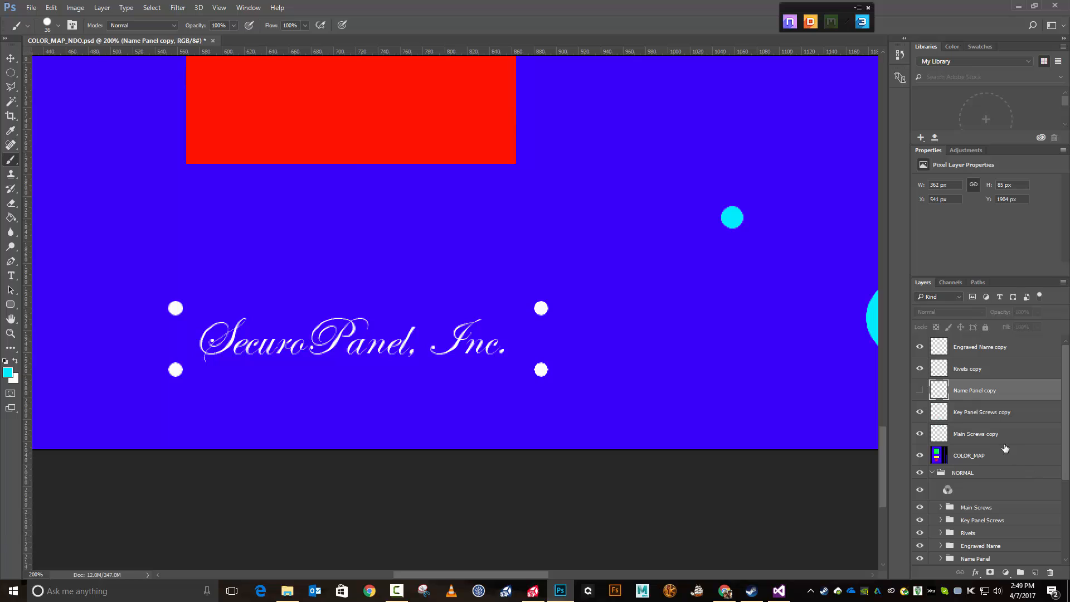
pyautogui.click(920, 369)
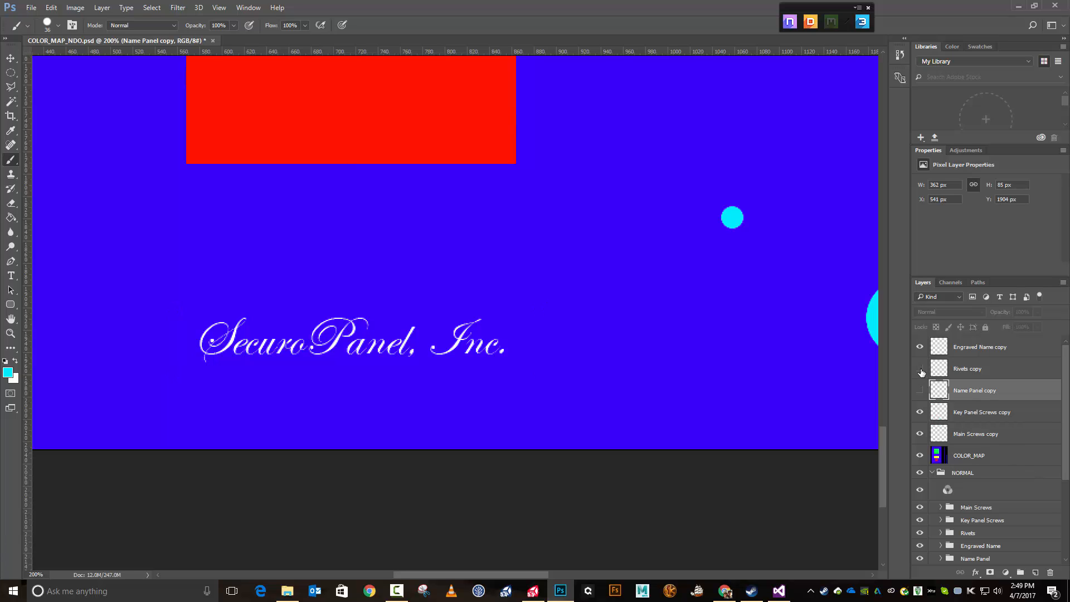
# Show the Rivets copy and Name Panel copy layers again, toggling Name Panel copy to check what it covers
pyautogui.click(920, 369)
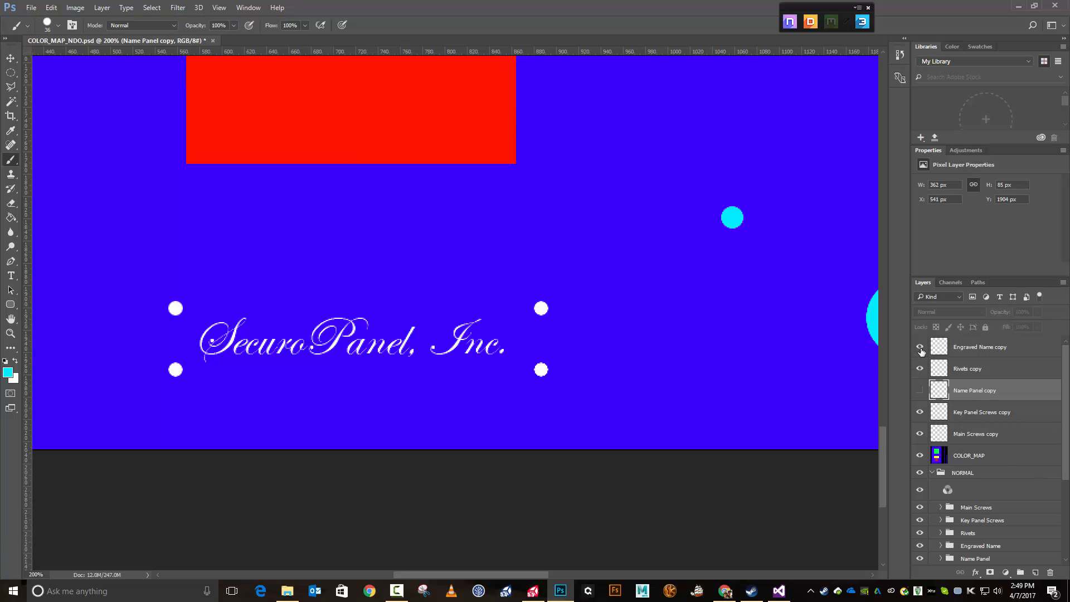
pyautogui.click(920, 391)
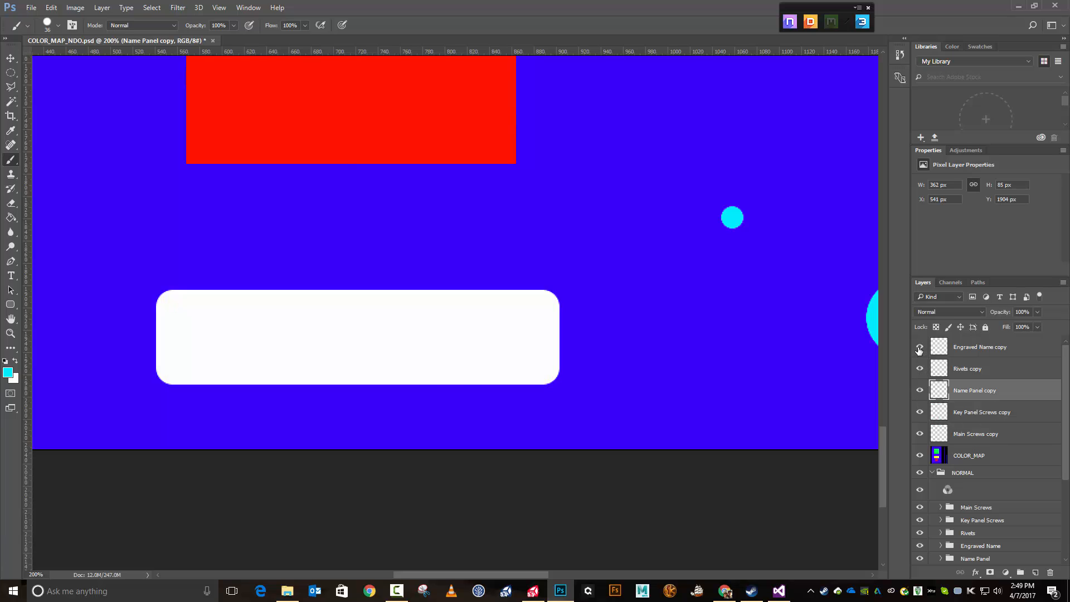
pyautogui.click(920, 347)
pyautogui.click(919, 391)
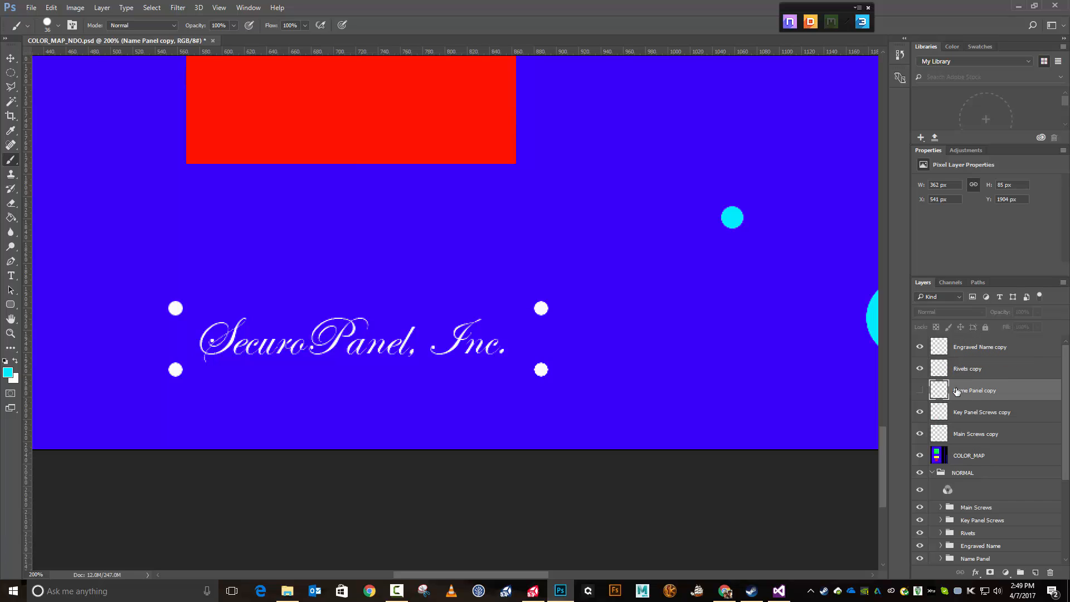
pyautogui.click(919, 390)
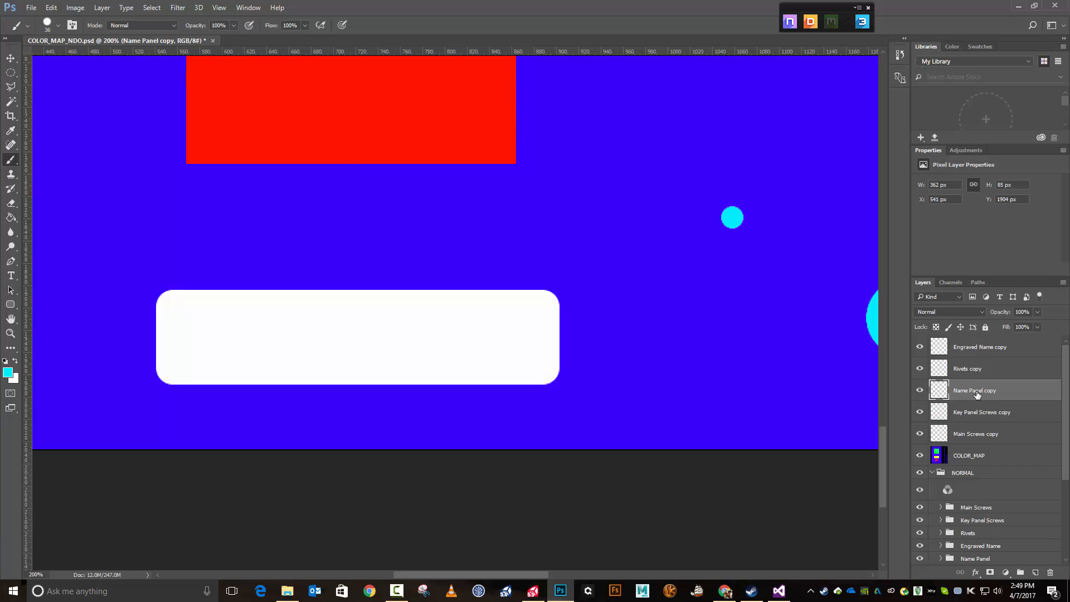
# Duplicate the Name Panel copy and Engraved Name copy layers together and hide both duplicates
pyautogui.keyDown('ctrl'); pyautogui.click(989, 348); pyautogui.keyUp('ctrl')
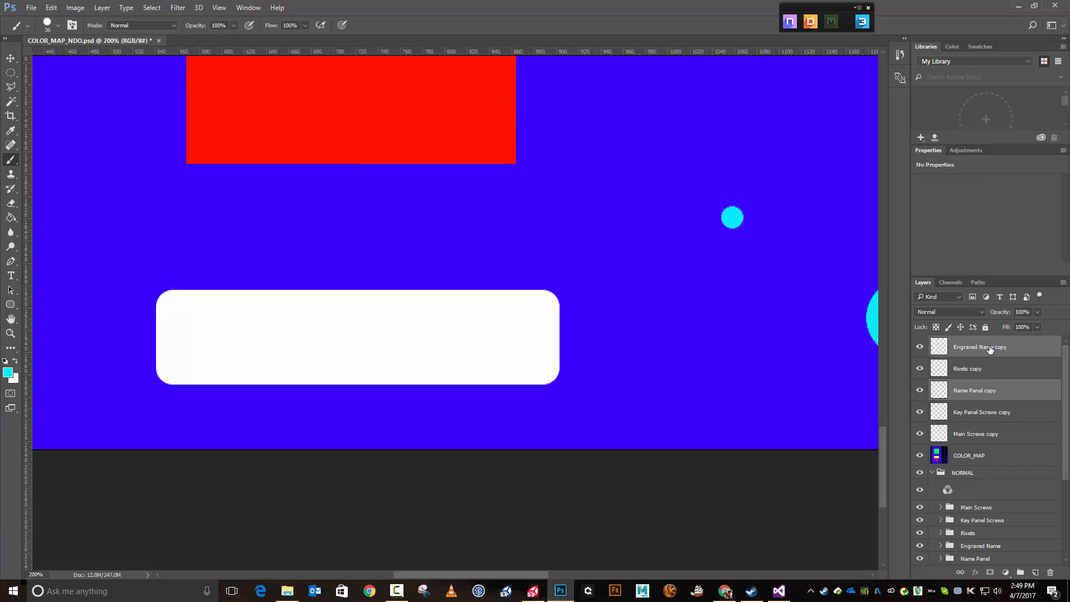
pyautogui.hotkey('ctrl', 'j')
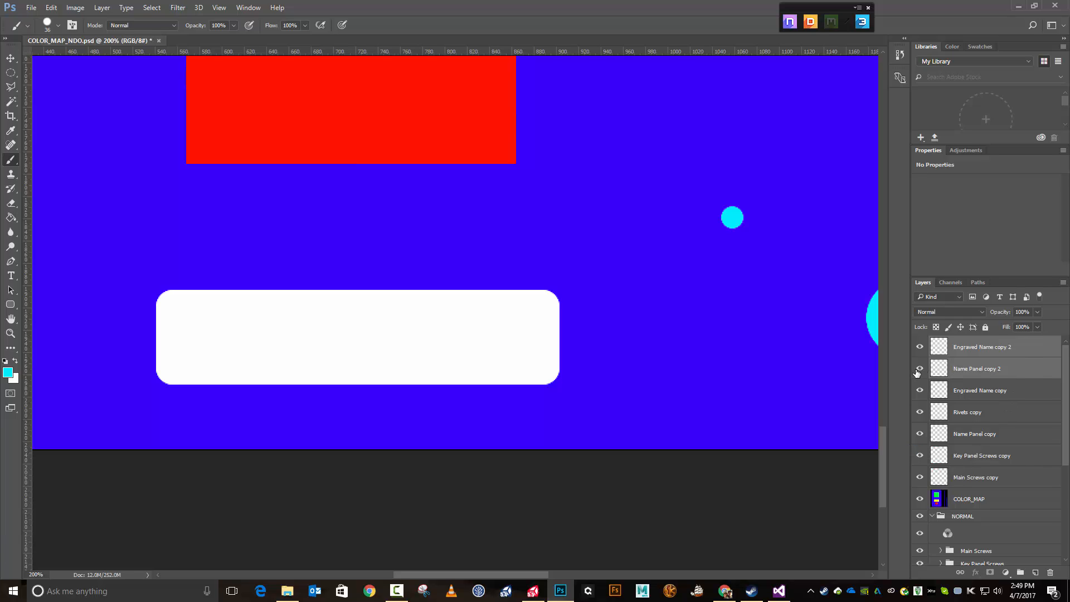
pyautogui.moveTo(920, 370); pyautogui.dragTo(920, 347)
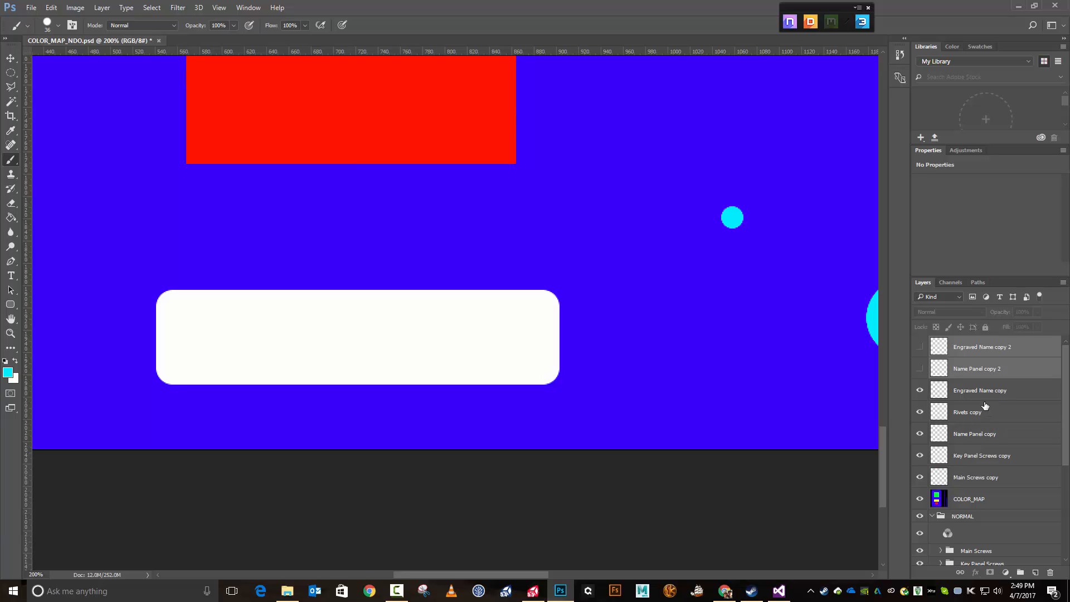
# Set the foreground color to purple (a800ff) for the Engraved Name copy and Name Panel copy layers
pyautogui.click(984, 392)
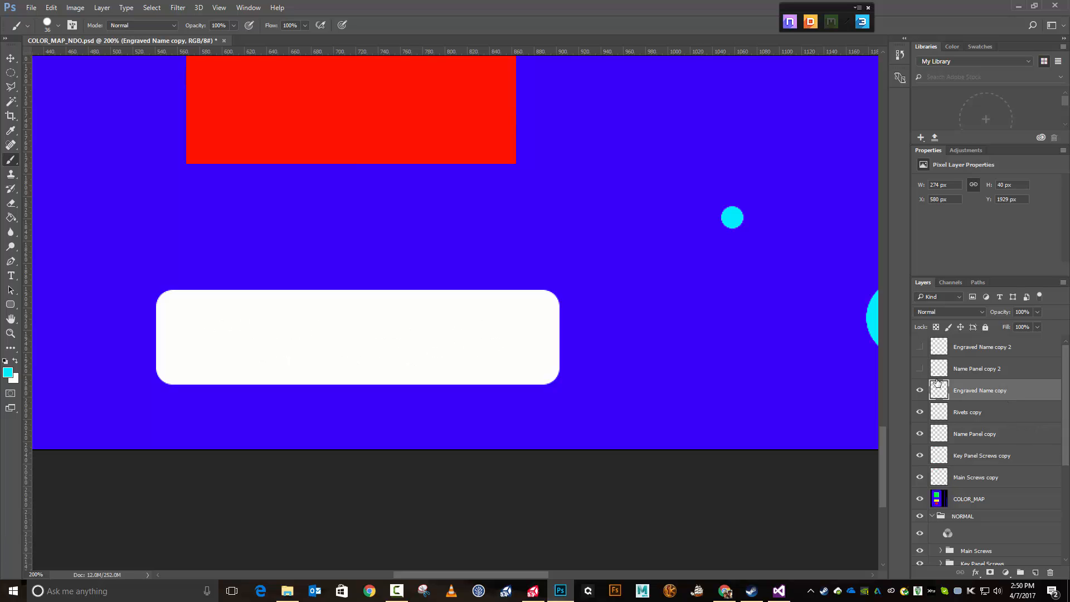
pyautogui.keyDown('ctrl'); pyautogui.click(976, 438); pyautogui.keyUp('ctrl')
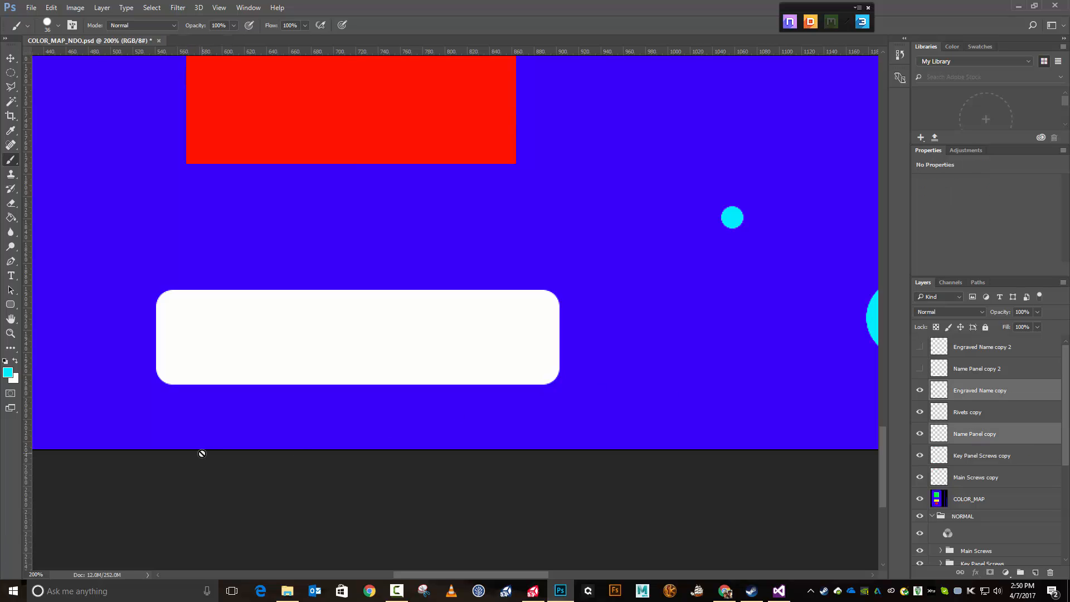
pyautogui.click(7, 373)
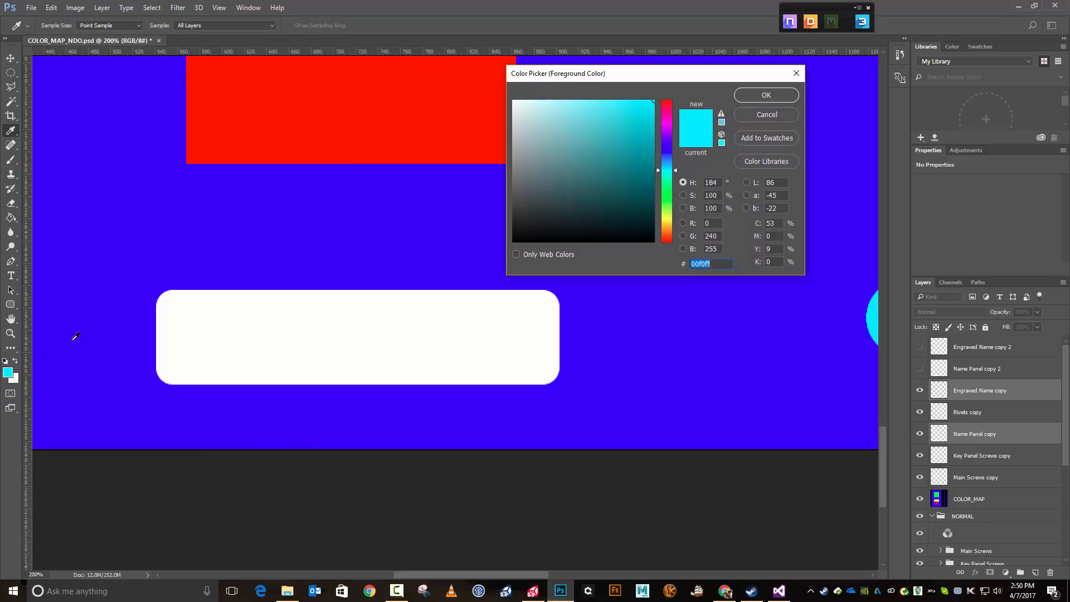
pyautogui.moveTo(665, 164); pyautogui.dragTo(670, 135)
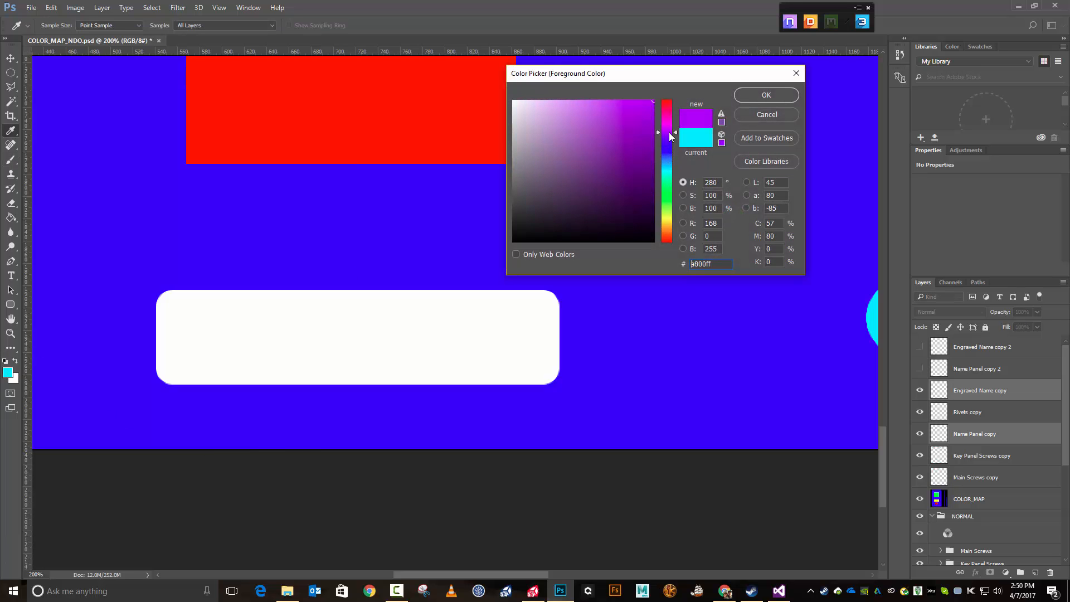
pyautogui.click(766, 95)
pyautogui.press('b')
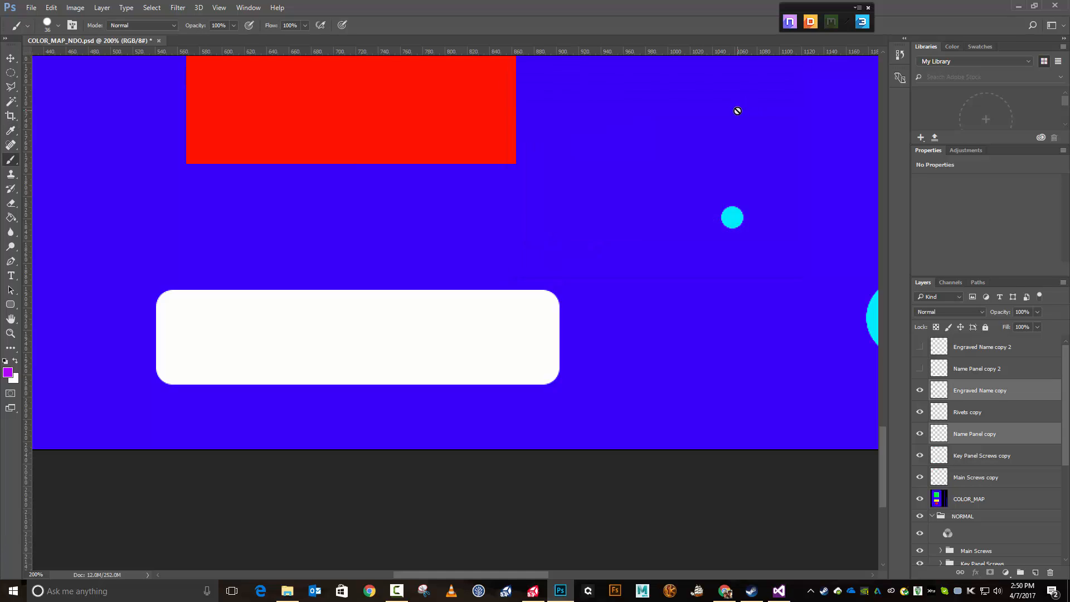
# Select the lettering outline of the Engraved Name copy layer and fill it with the purple foreground color
pyautogui.click(983, 391)
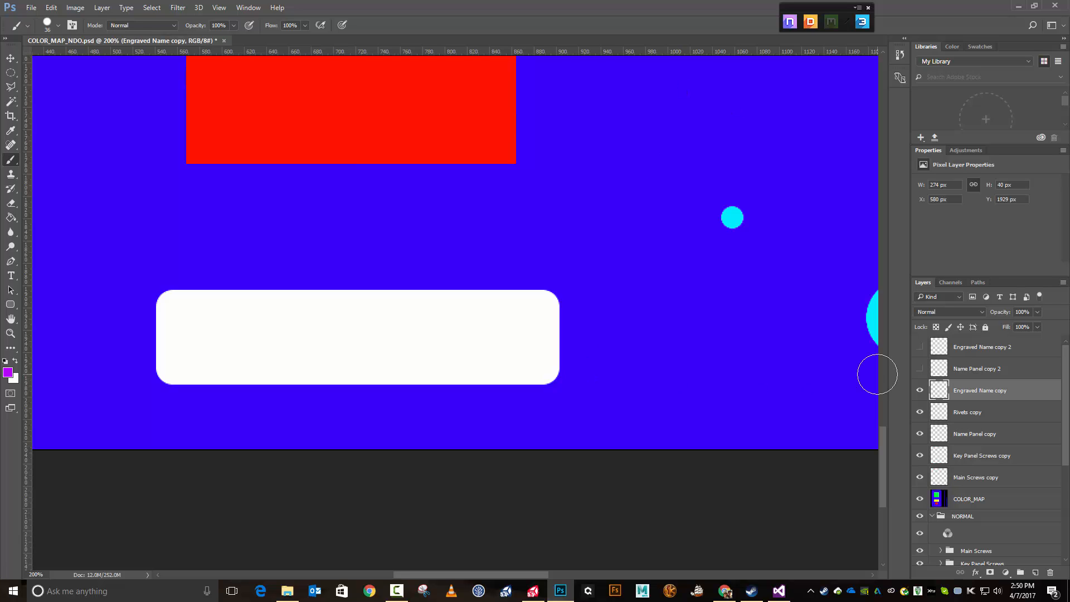
pyautogui.hotkey('shift', 'BackSpace')
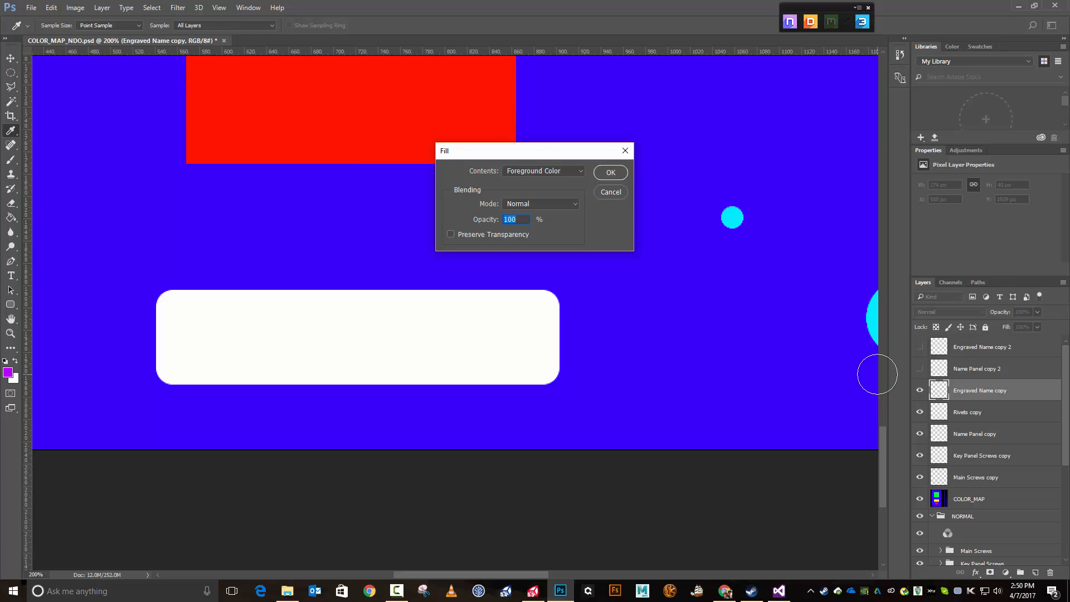
pyautogui.press('Escape')
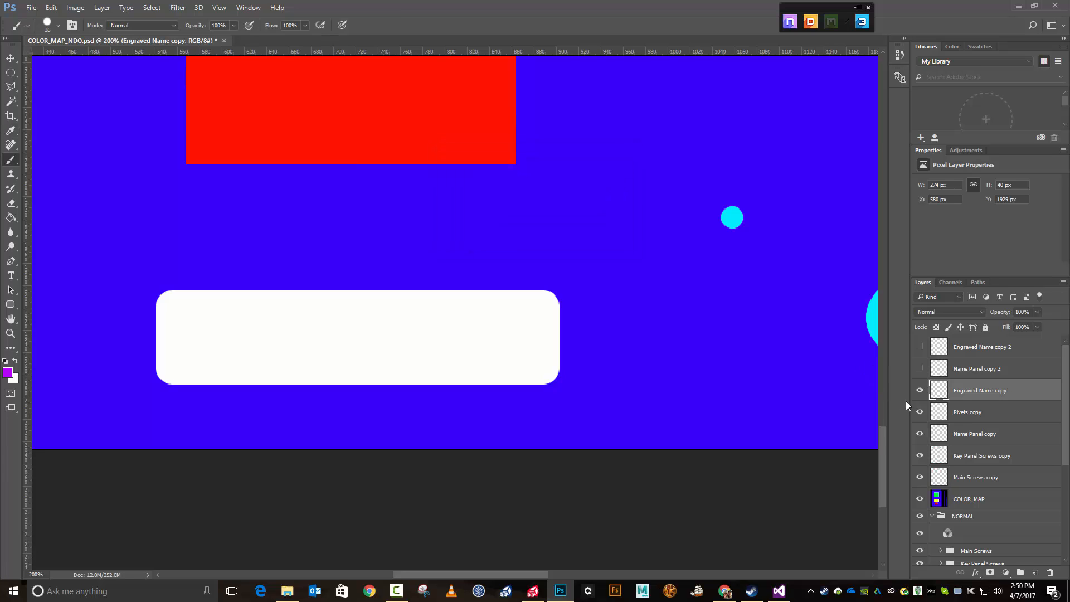
pyautogui.keyDown('ctrl'); pyautogui.click(947, 394); pyautogui.keyUp('ctrl')
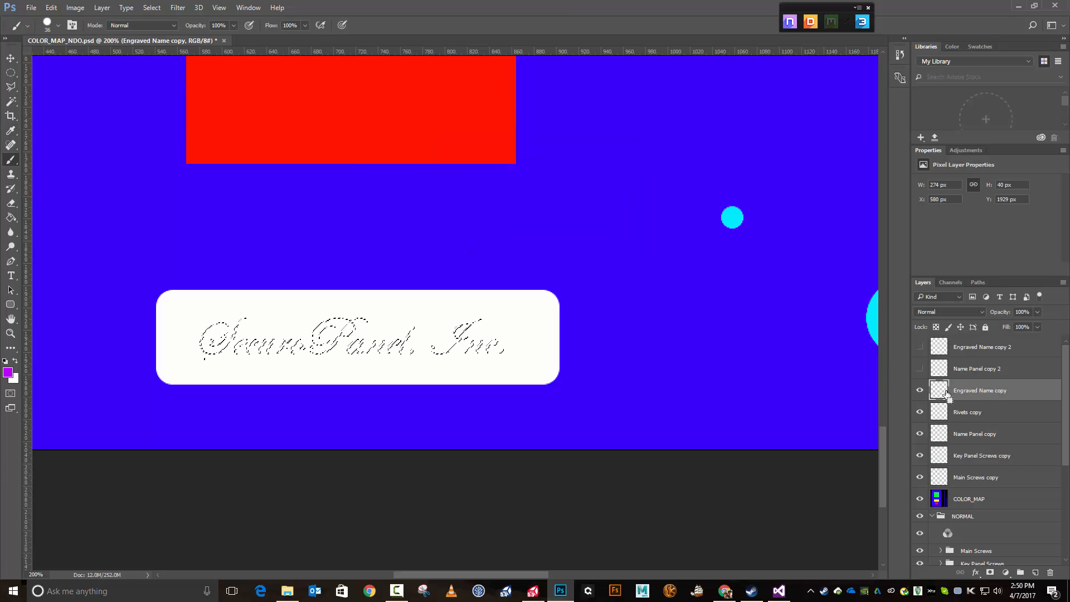
pyautogui.hotkey('shift', 'BackSpace')
pyautogui.press('Return')
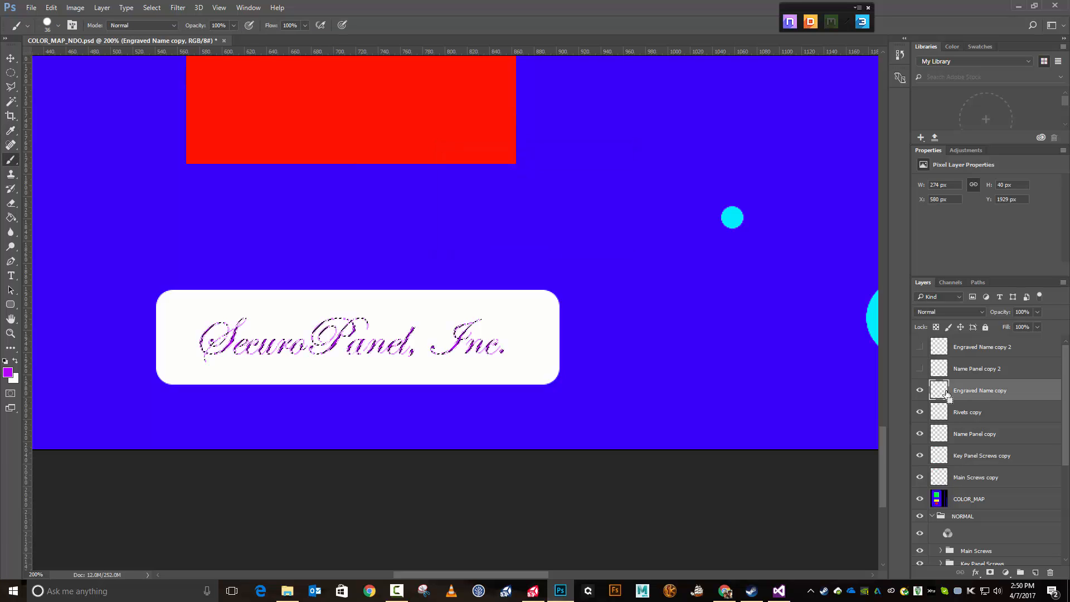
# Select the panel shape on the Name Panel copy layer and fill it with the purple foreground color
pyautogui.keyDown('ctrl'); pyautogui.click(941, 438); pyautogui.keyUp('ctrl')
pyautogui.click(941, 437)
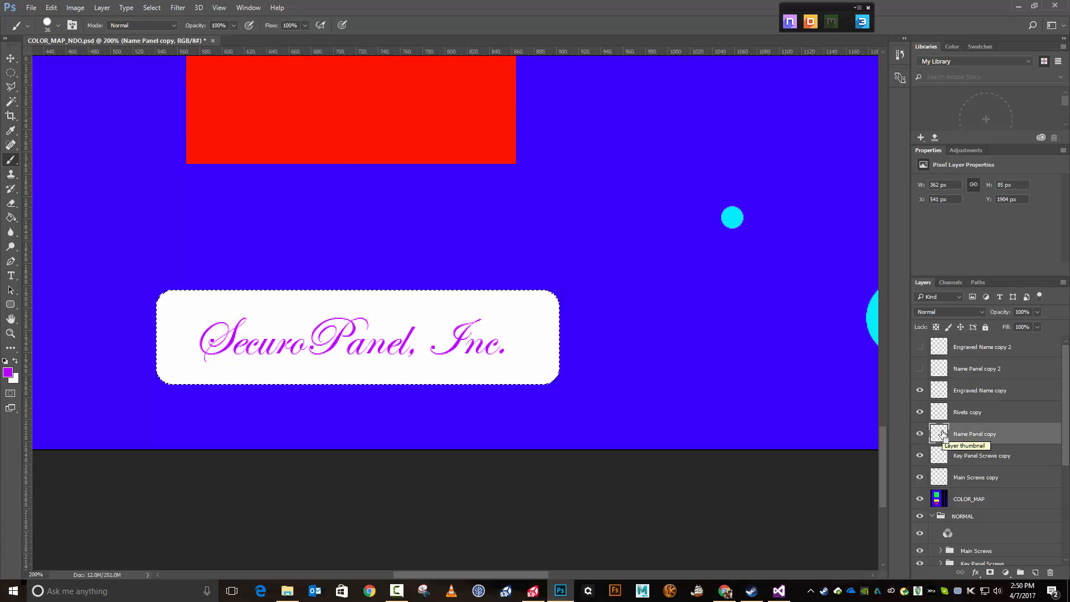
pyautogui.hotkey('shift', 'BackSpace')
pyautogui.press('Return')
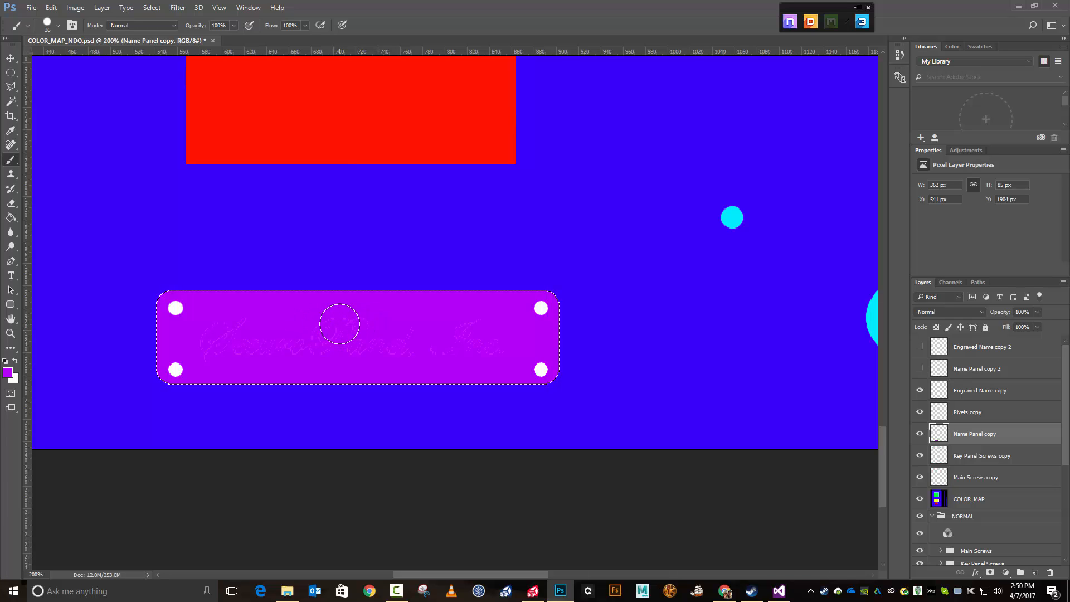
# Paint over the leftover lettering edges on the Engraved Name copy layer in purple and save the document
pyautogui.click(976, 393)
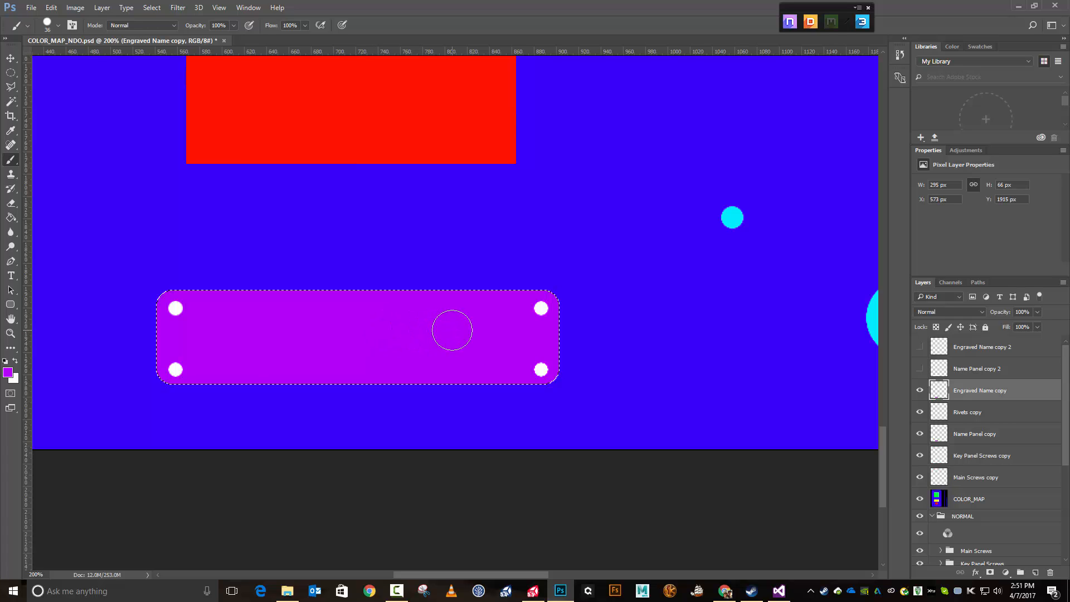
pyautogui.hotkey('ctrl', 's')
# Briefly show the Engraved Name copy 2 and Name Panel copy 2 layers to check the backups, and hide them again
pyautogui.click(919, 347)
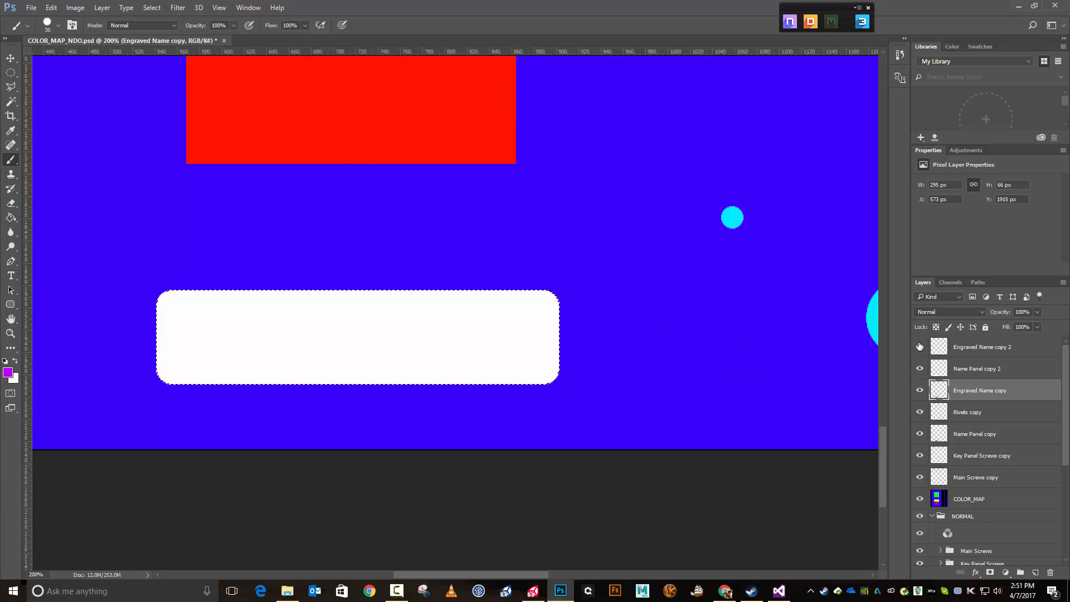
pyautogui.click(920, 347)
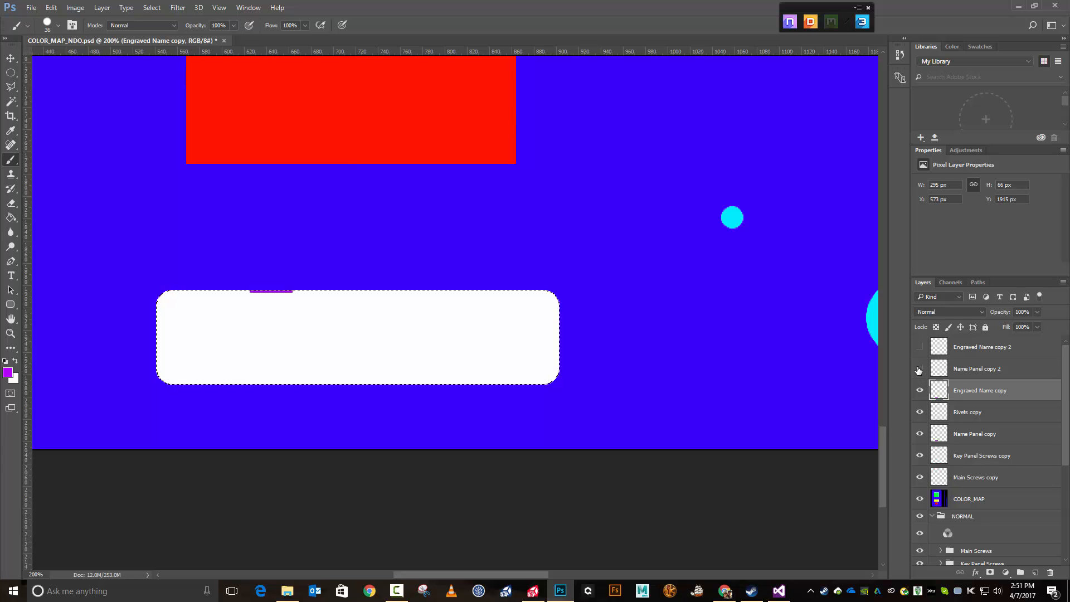
pyautogui.click(920, 368)
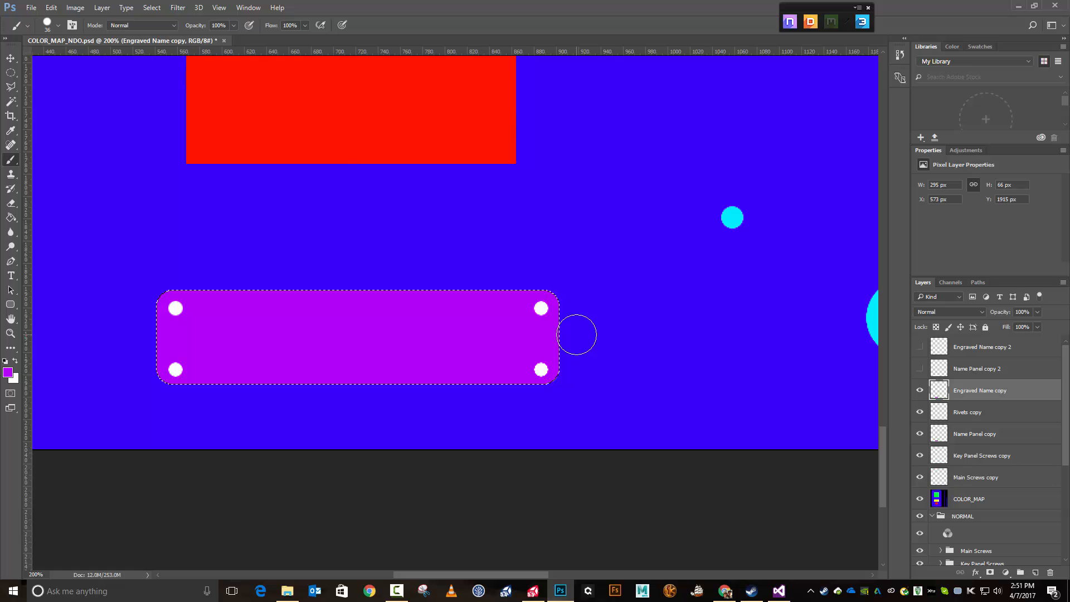
# Select the four rivets on the Rivets copy layer and fill them with the cyan sampled from the lower-left main screw
pyautogui.hotkey('ctrl', '-')
pyautogui.hotkey('ctrl', '-')
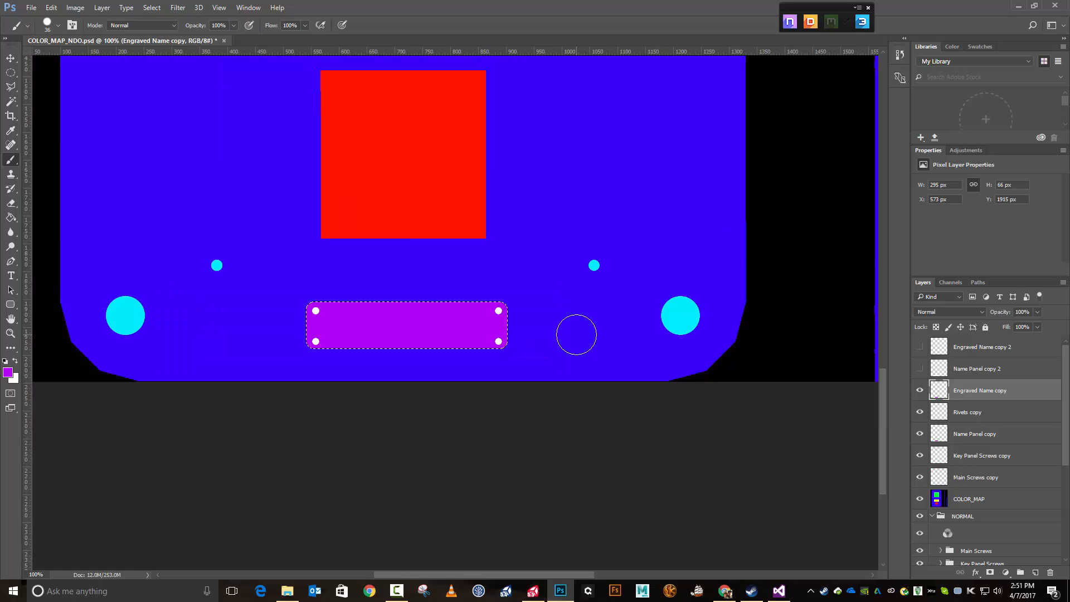
pyautogui.scroll(5, 576, 334)
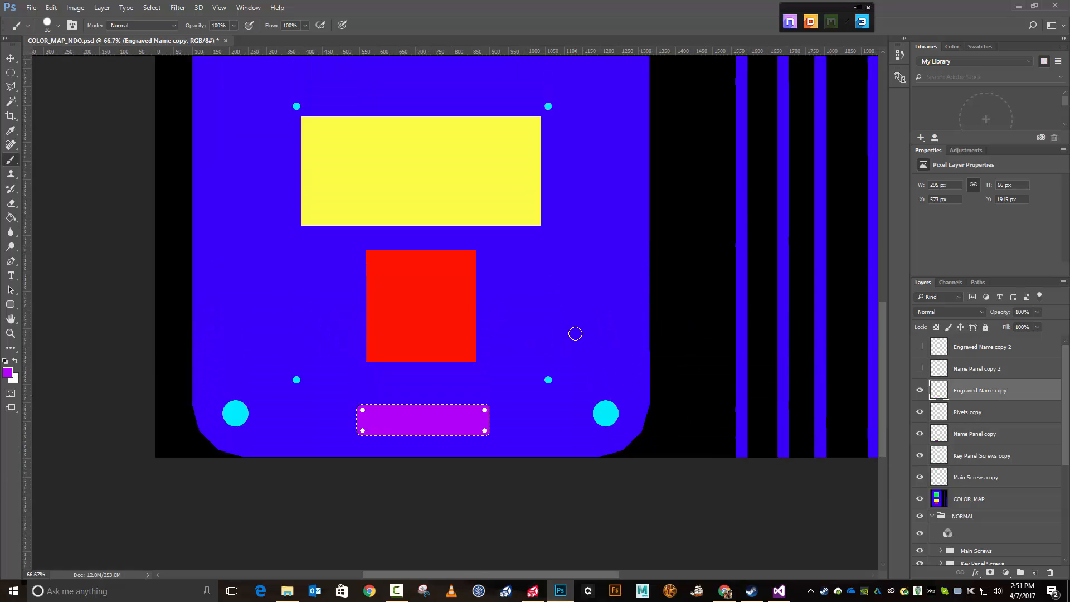
pyautogui.scroll(-2, 575, 333)
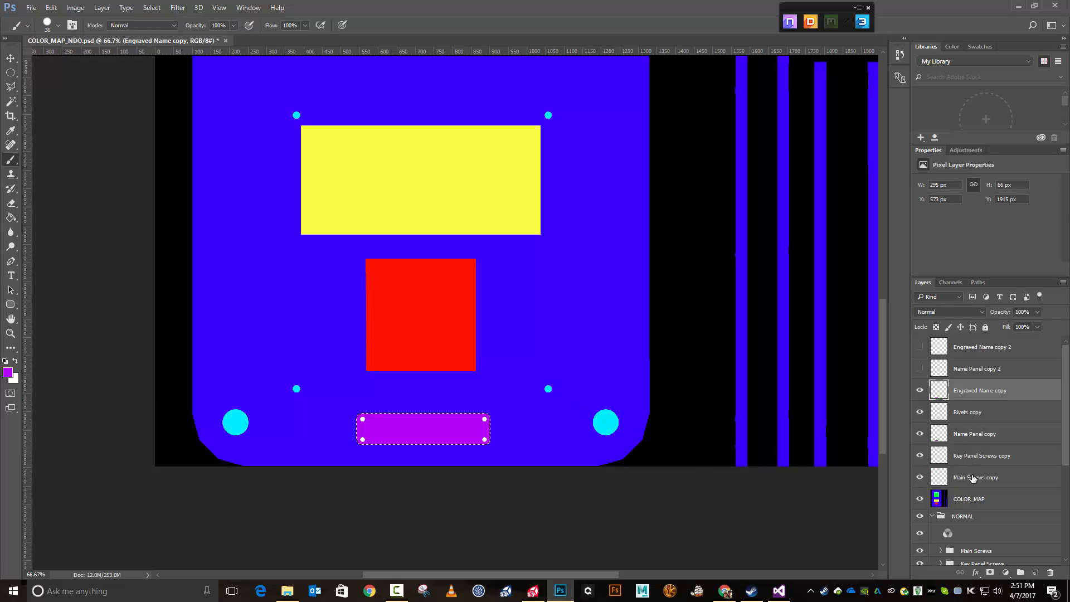
pyautogui.click(968, 415)
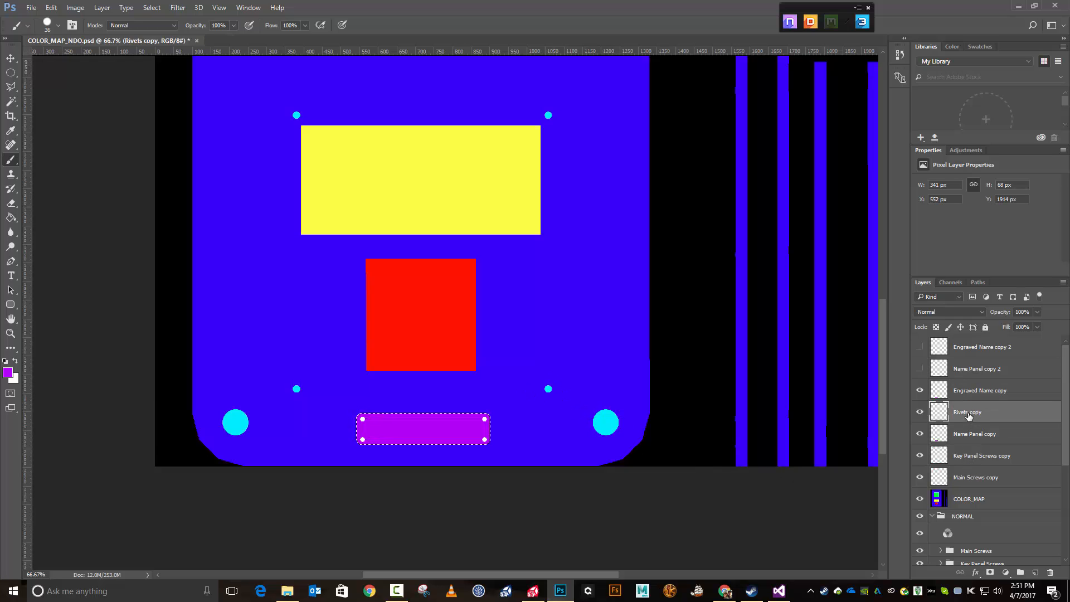
pyautogui.keyDown('ctrl'); pyautogui.click(938, 415); pyautogui.keyUp('ctrl')
pyautogui.click(11, 130)
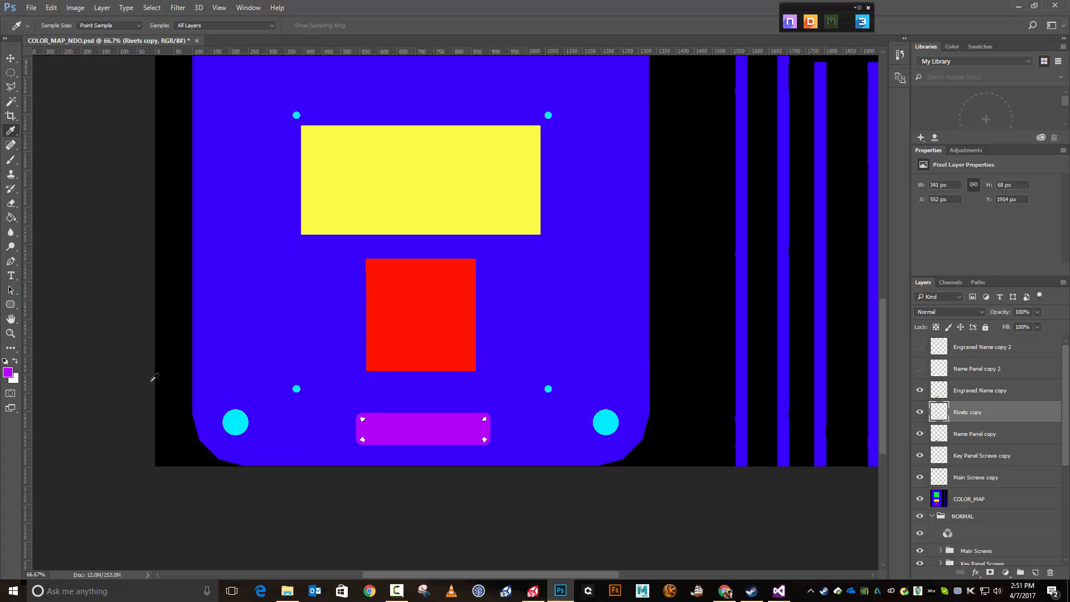
pyautogui.click(241, 424)
pyautogui.hotkey('shift', 'F5')
pyautogui.press('Return')
# Inspect the rivets on the name panel up close, and look over the flat colors across the whole console
pyautogui.hotkey('ctrl', '+')
pyautogui.hotkey('ctrl', '+')
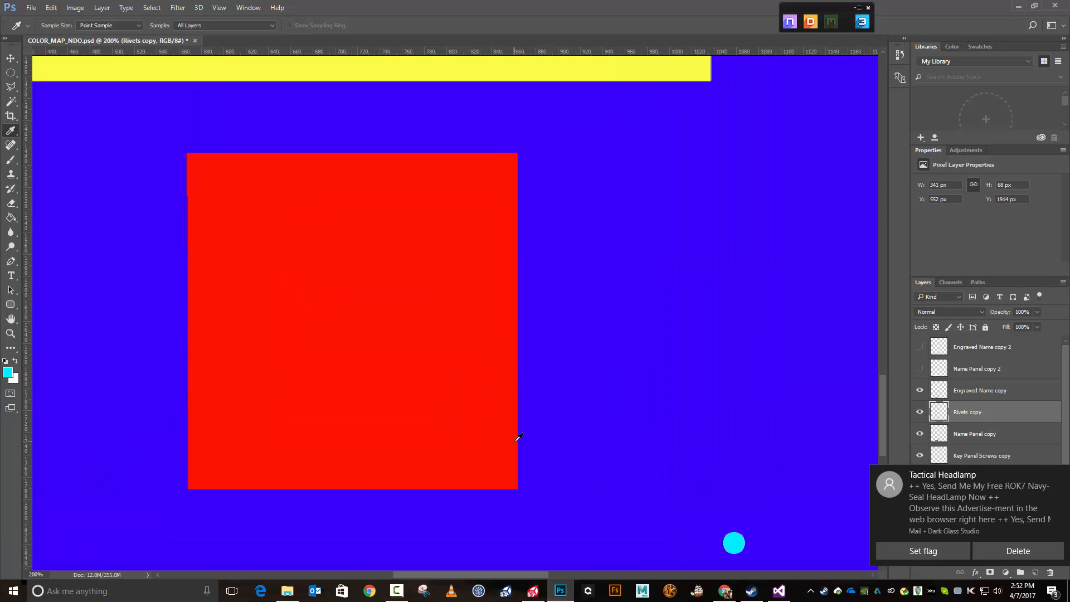
pyautogui.click(1060, 475)
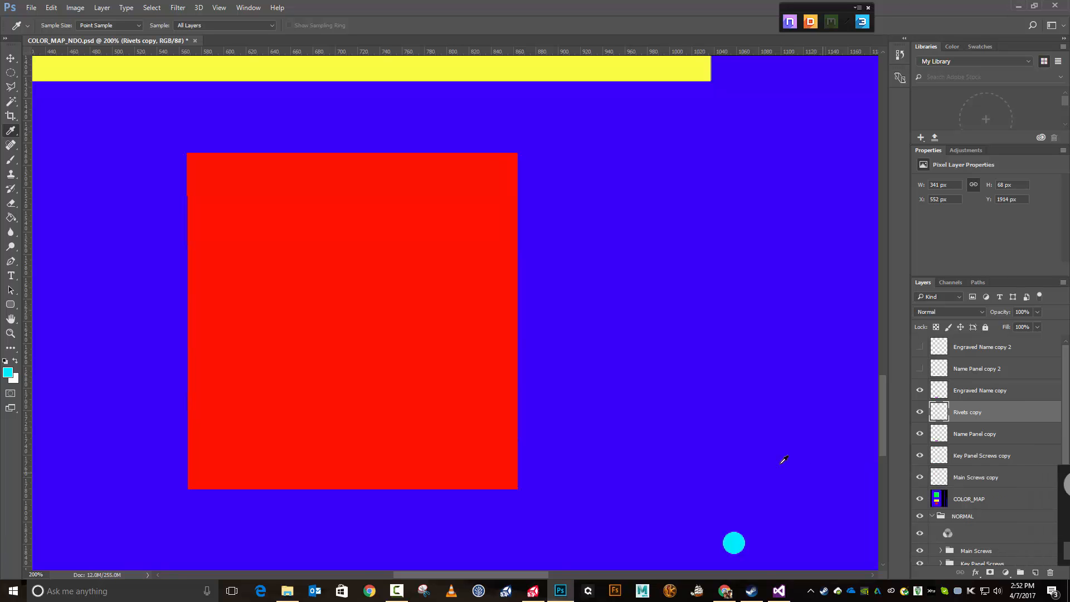
pyautogui.scroll(-5, 676, 446)
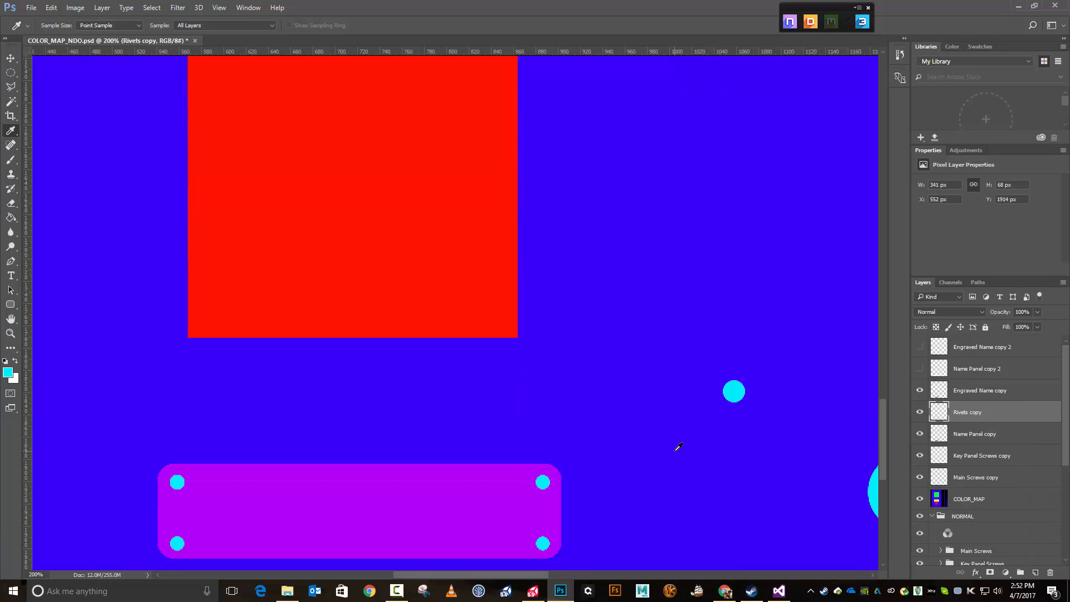
pyautogui.scroll(4, 678, 446)
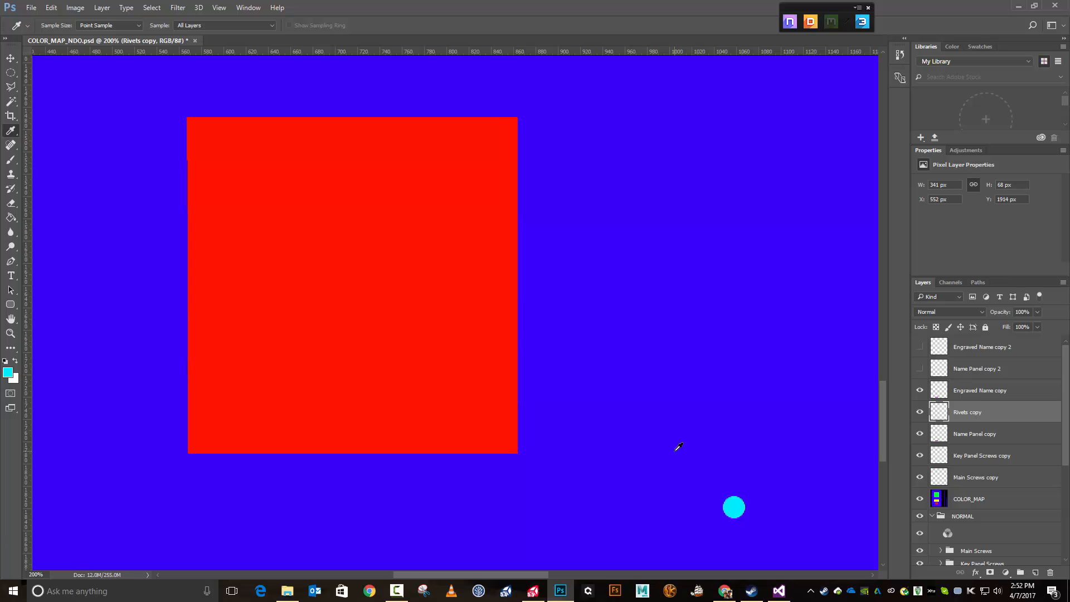
pyautogui.hotkey('ctrl', '-')
pyautogui.hotkey('ctrl', '-')
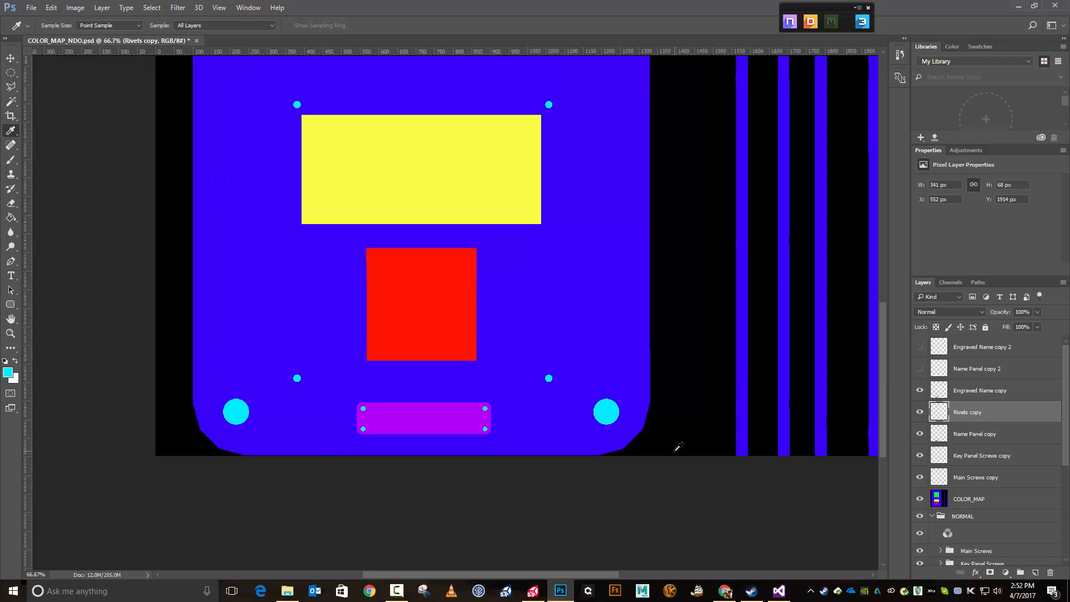
pyautogui.scroll(4, 615, 266)
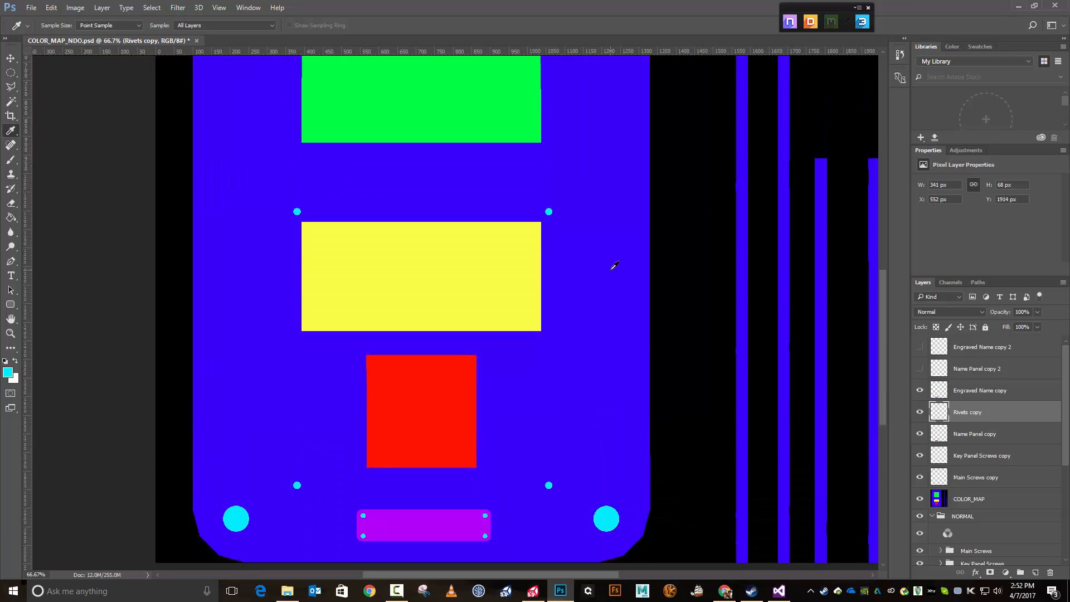
pyautogui.scroll(10, 615, 266)
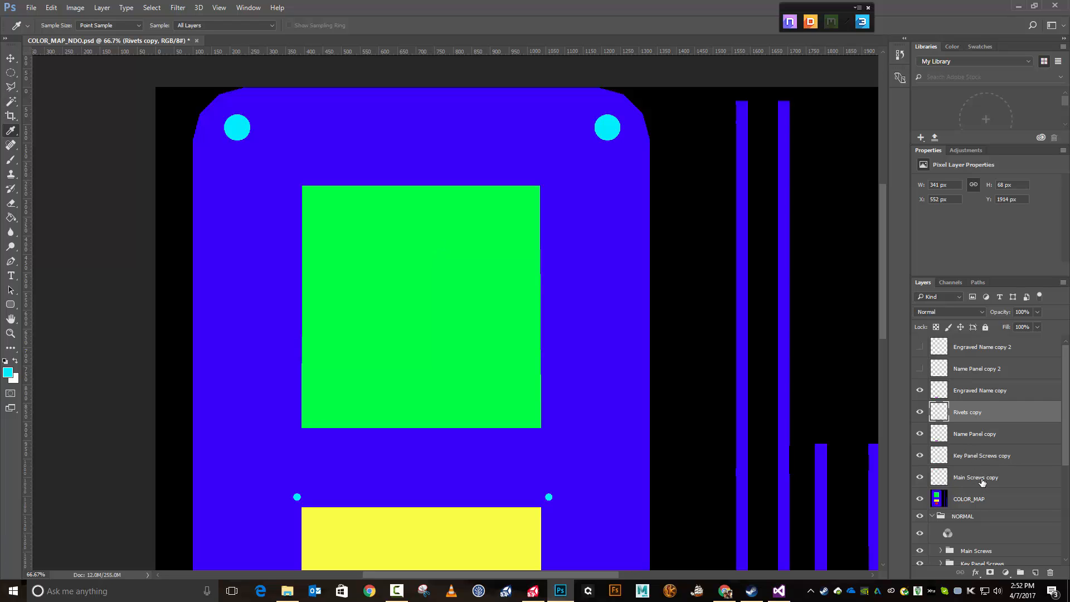
# Select the green rectangle on the COLOR_MAP layer with the Magic Wand and hide that layer to expose the normal map
pyautogui.click(976, 501)
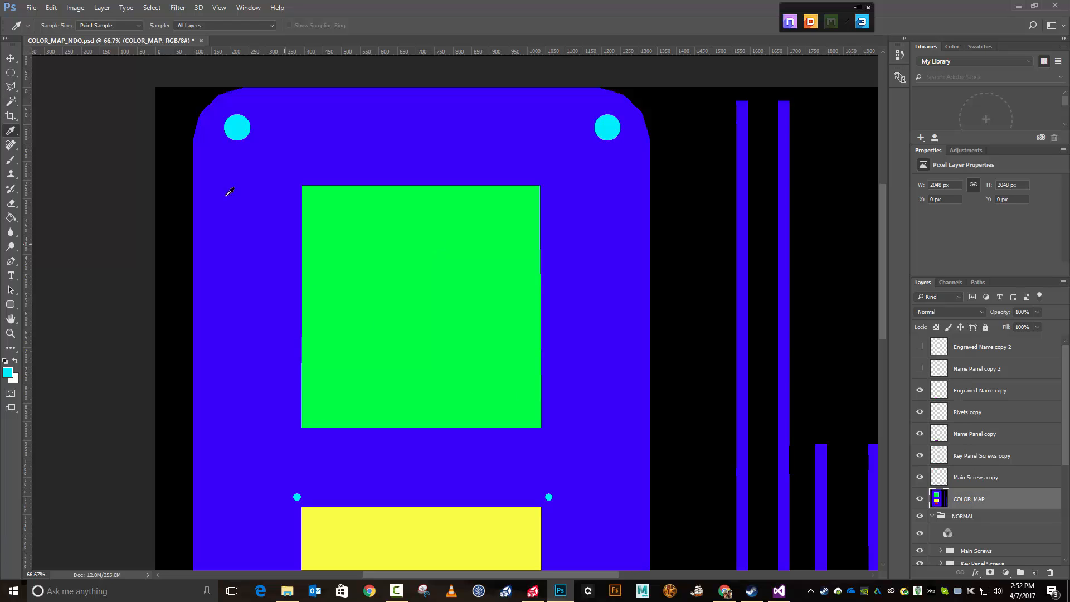
pyautogui.click(11, 101)
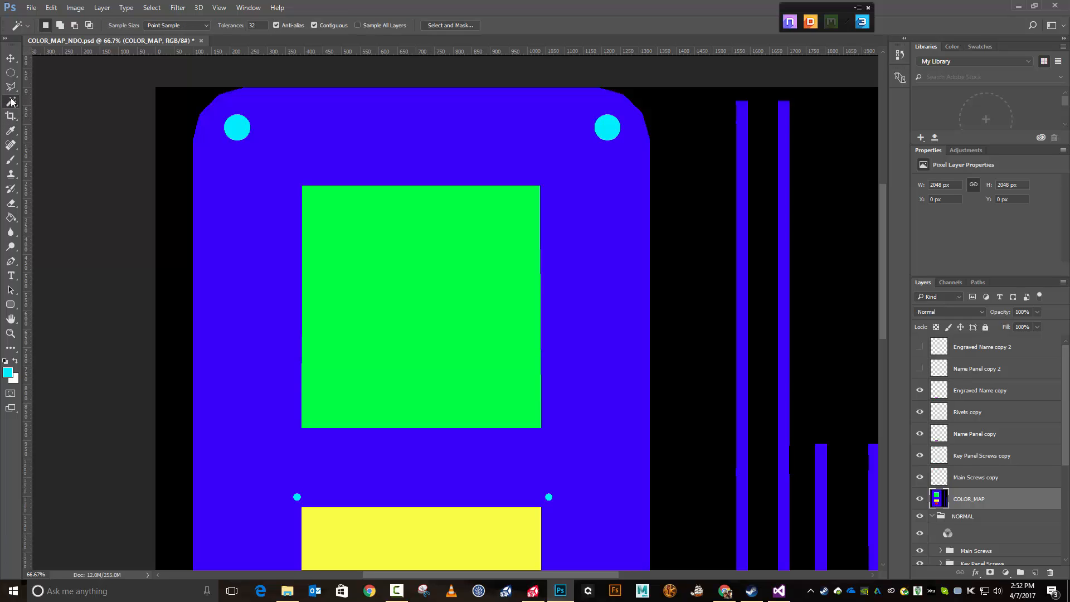
pyautogui.click(439, 287)
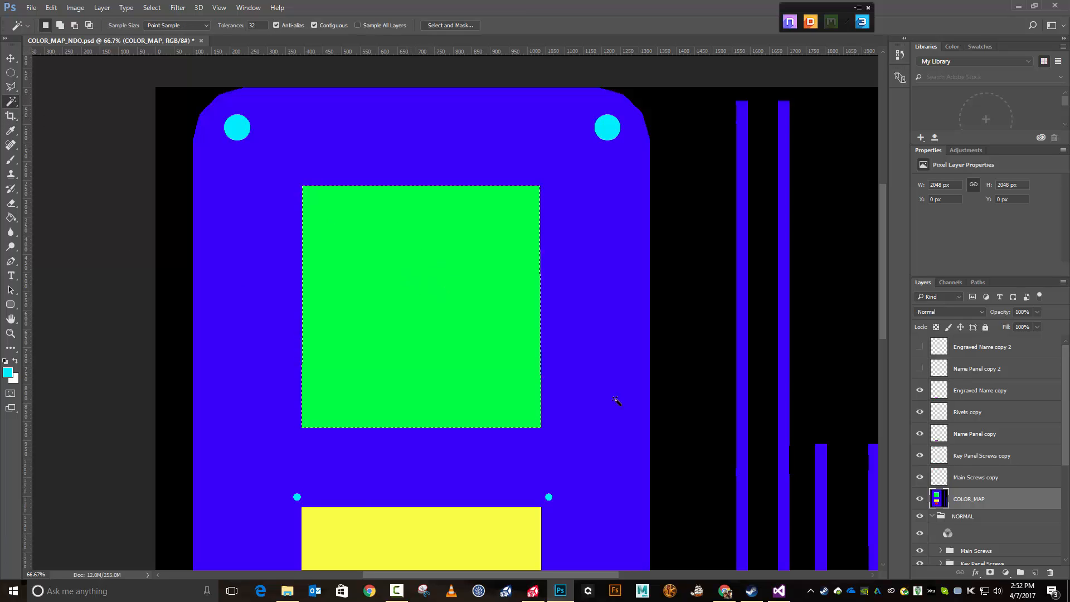
pyautogui.click(920, 500)
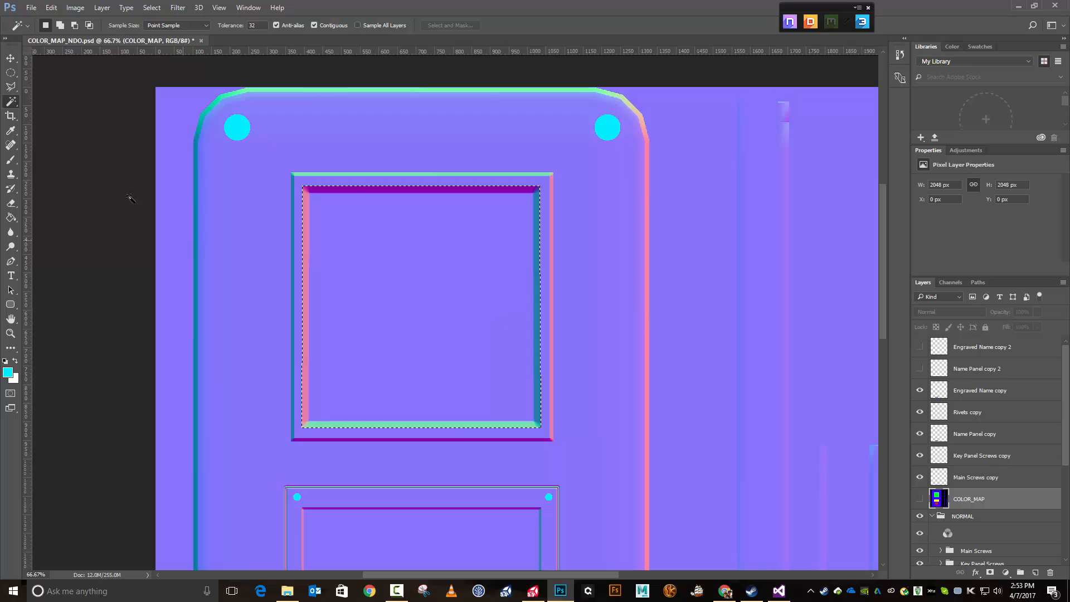
# Transform the selection, pulling its top, bottom and right edges in to the screen recess's inner bevel, about 631 × 615 px
pyautogui.click(152, 7)
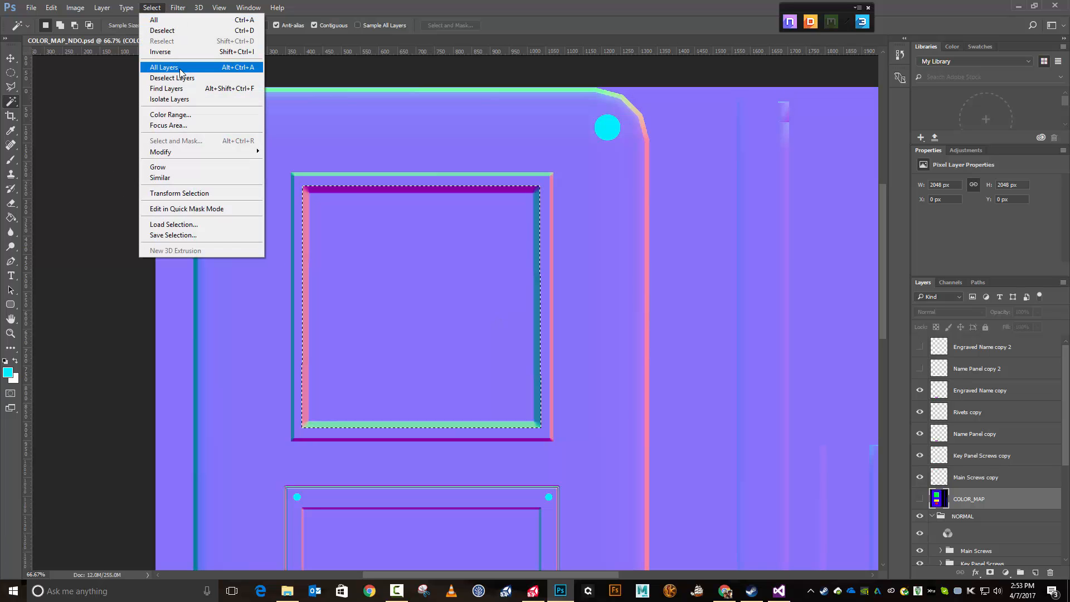
pyautogui.click(179, 193)
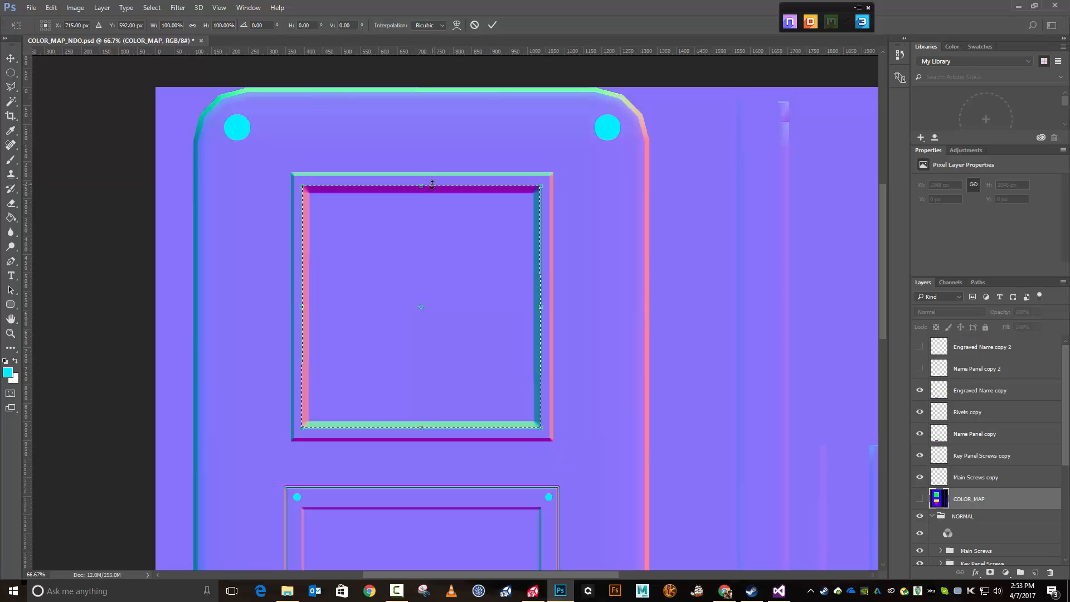
pyautogui.moveTo(431, 186); pyautogui.dragTo(427, 191)
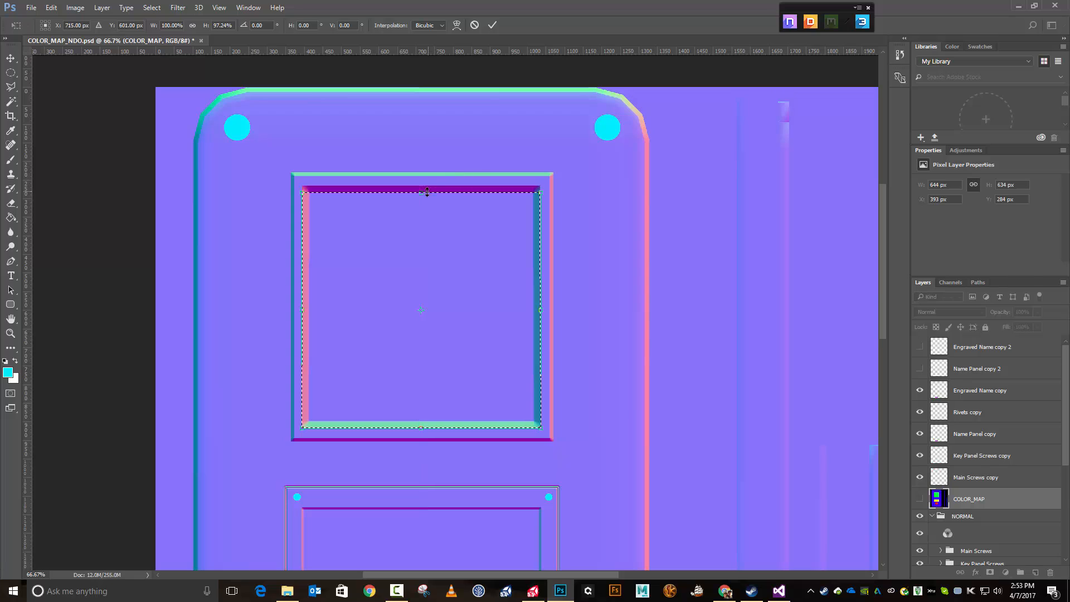
pyautogui.moveTo(434, 426); pyautogui.dragTo(434, 423)
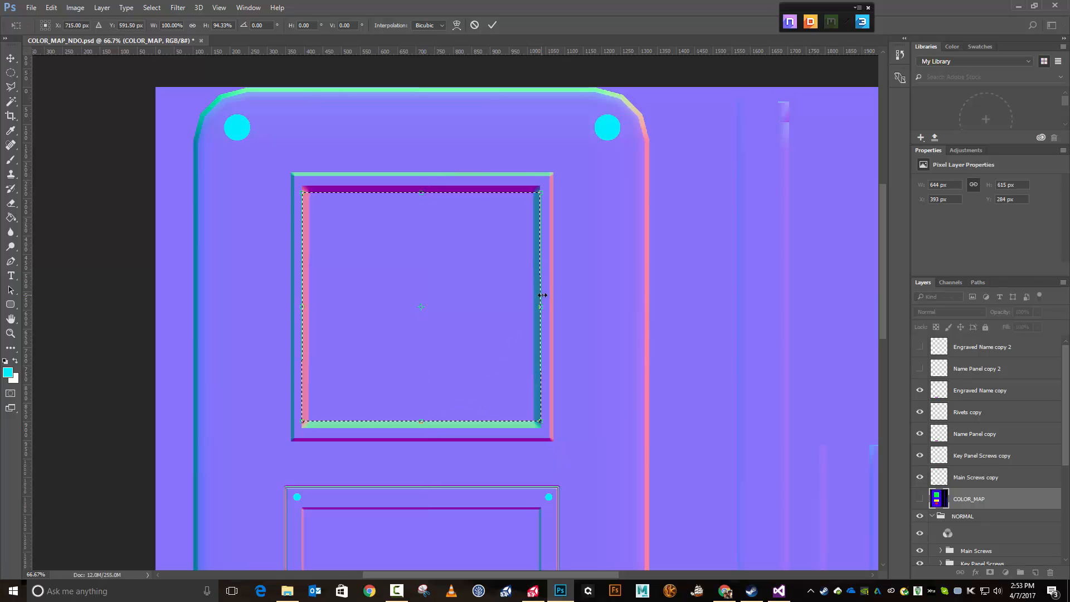
pyautogui.moveTo(543, 295); pyautogui.dragTo(535, 294)
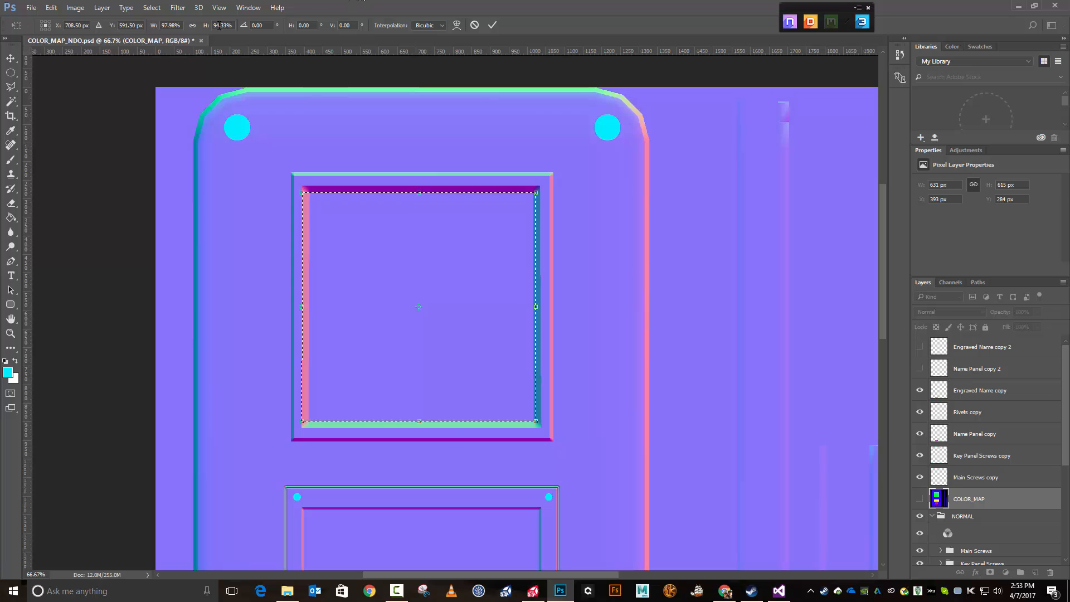
# Turn off snapping, align the selection's left and right edges to the inner bevel at about 606 px wide, and apply the transform
pyautogui.click(219, 7)
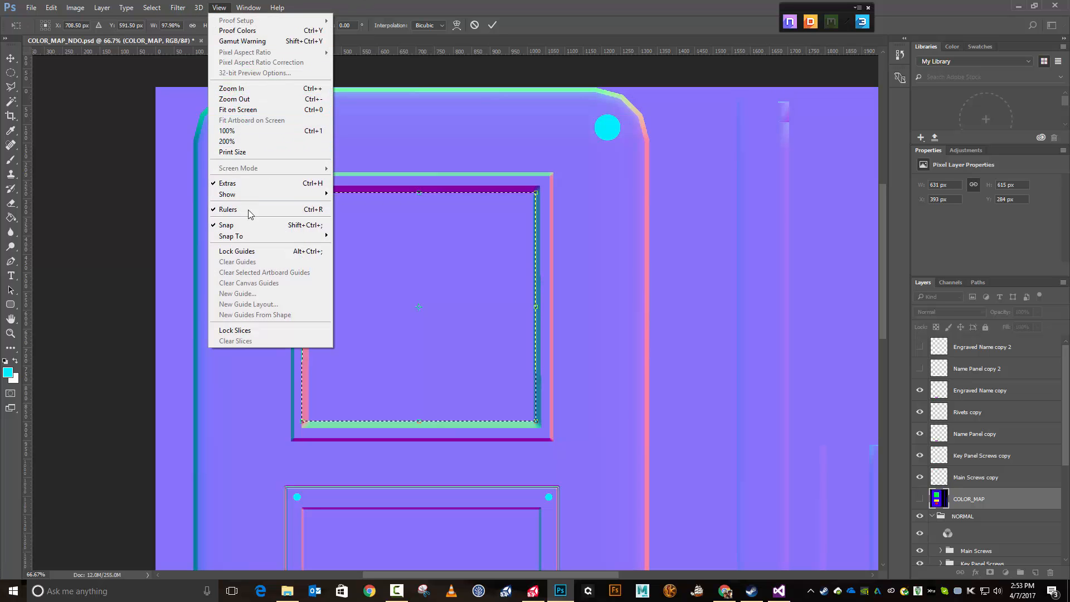
pyautogui.click(245, 224)
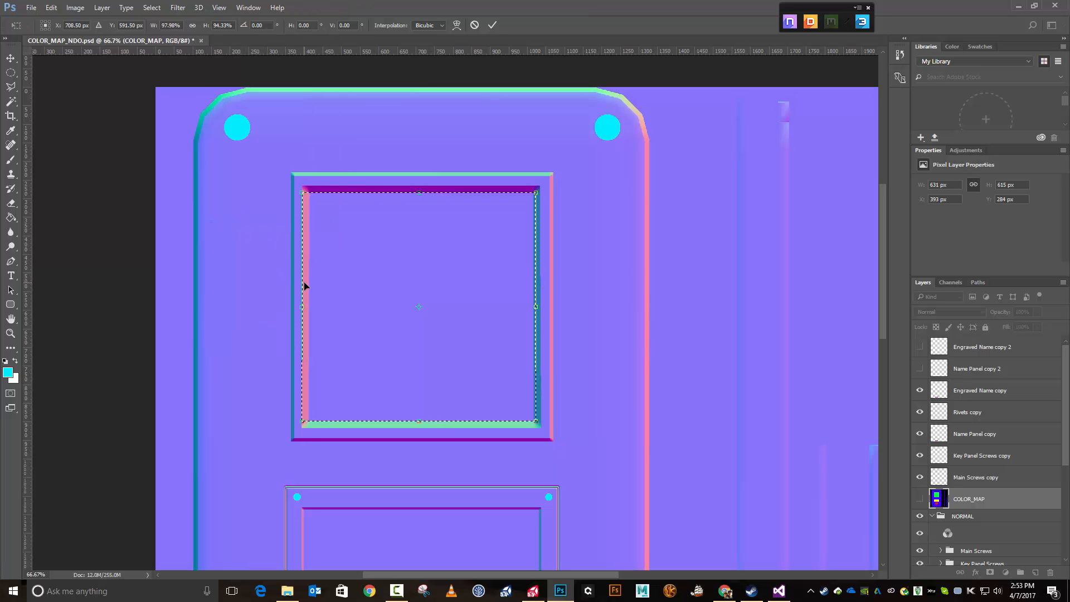
pyautogui.moveTo(302, 286); pyautogui.dragTo(310, 283)
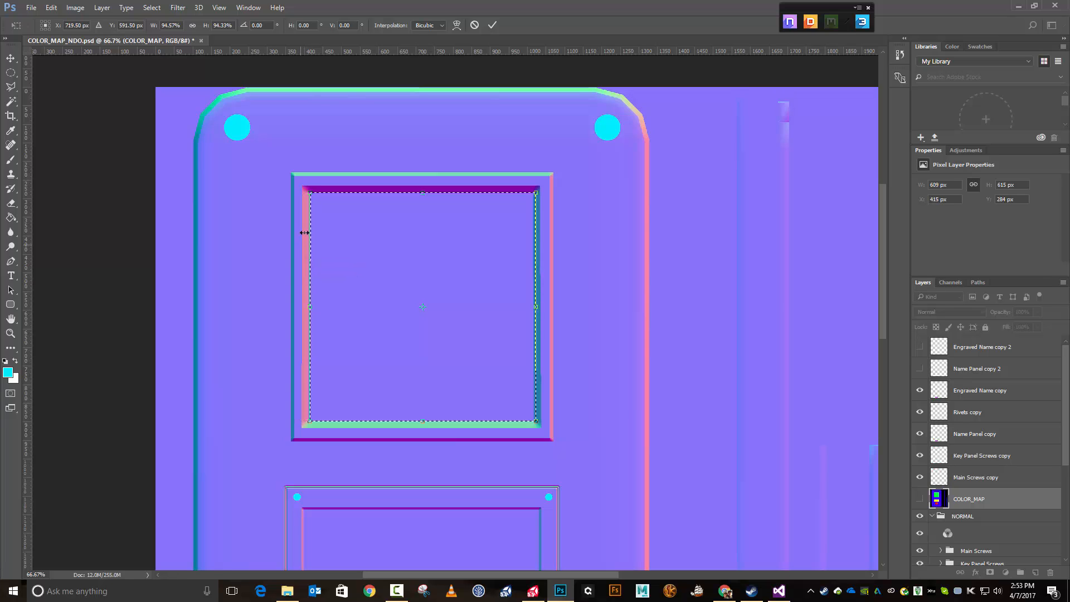
pyautogui.moveTo(536, 267); pyautogui.dragTo(535, 268)
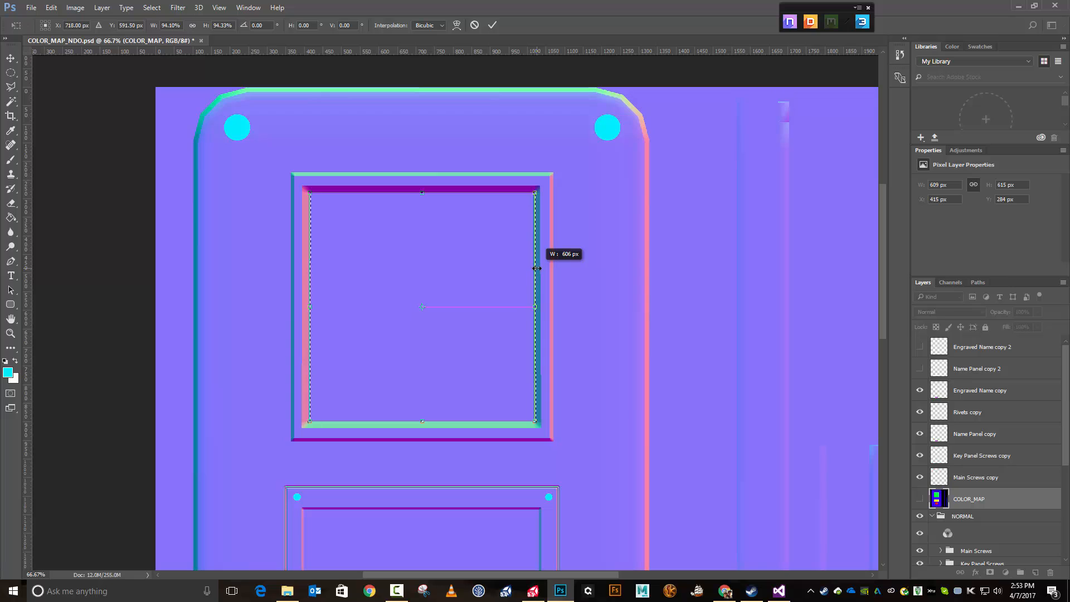
pyautogui.moveTo(536, 268); pyautogui.dragTo(536, 268)
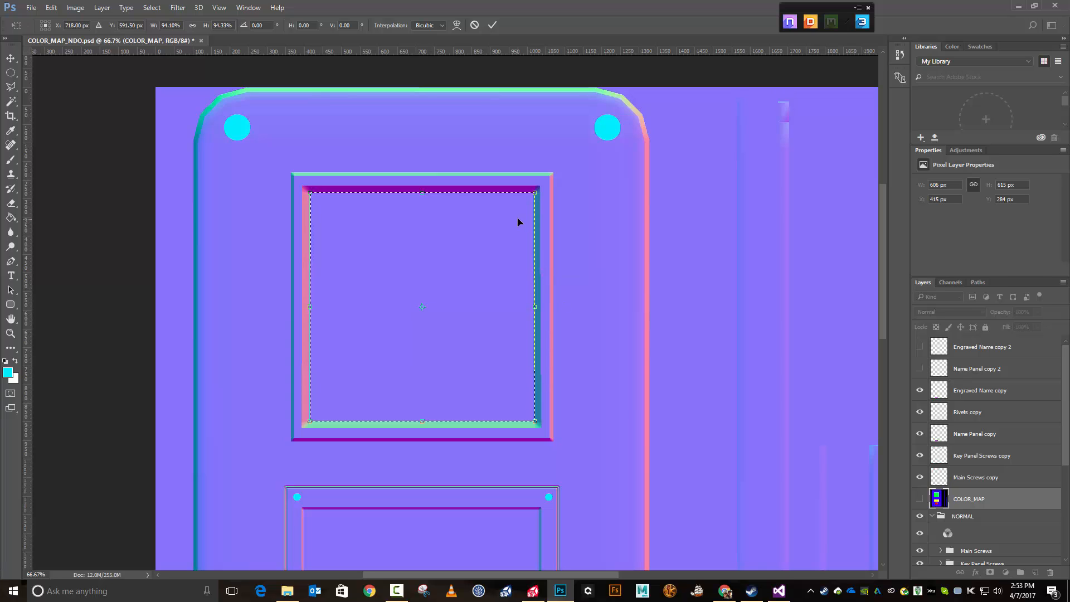
pyautogui.click(493, 25)
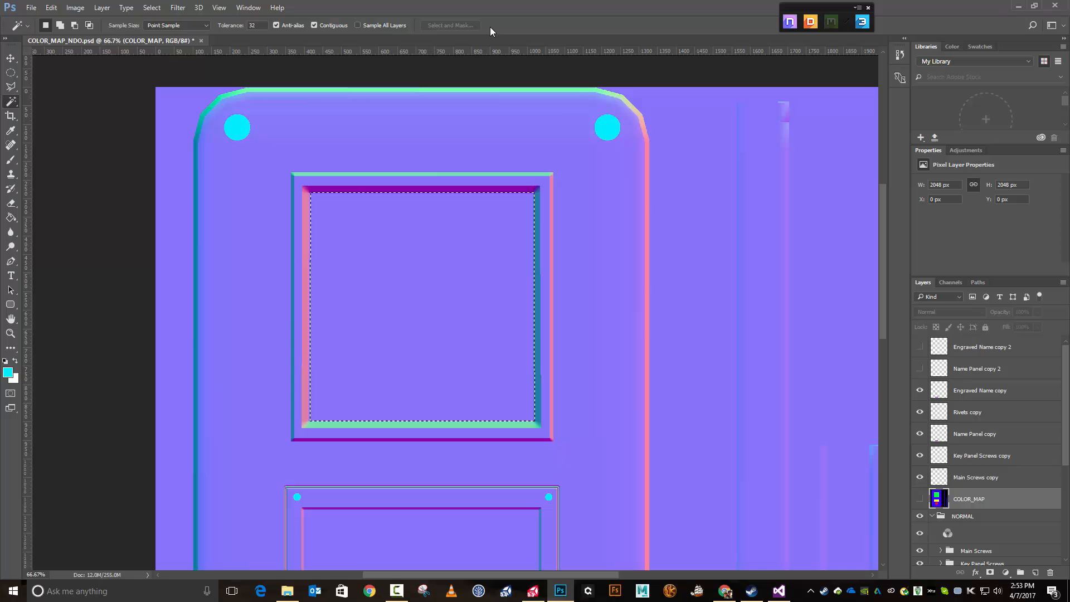
# Show COLOR_MAP, invert the selection, and brush over the green border outside the reduced rectangle with the blue sampled from the console body
pyautogui.click(919, 500)
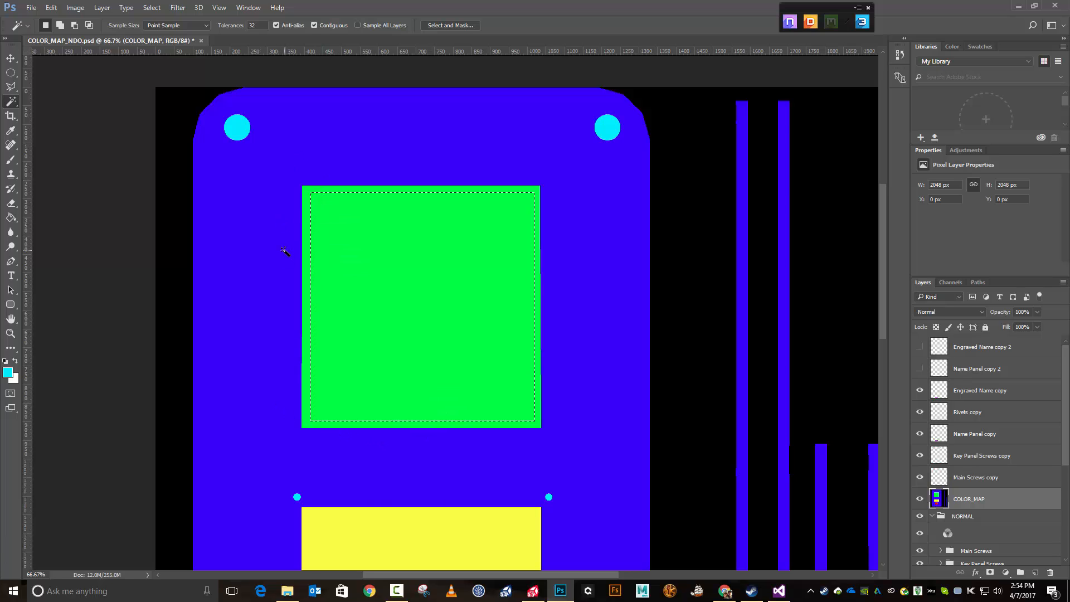
pyautogui.hotkey('ctrl', 'shift', 'i')
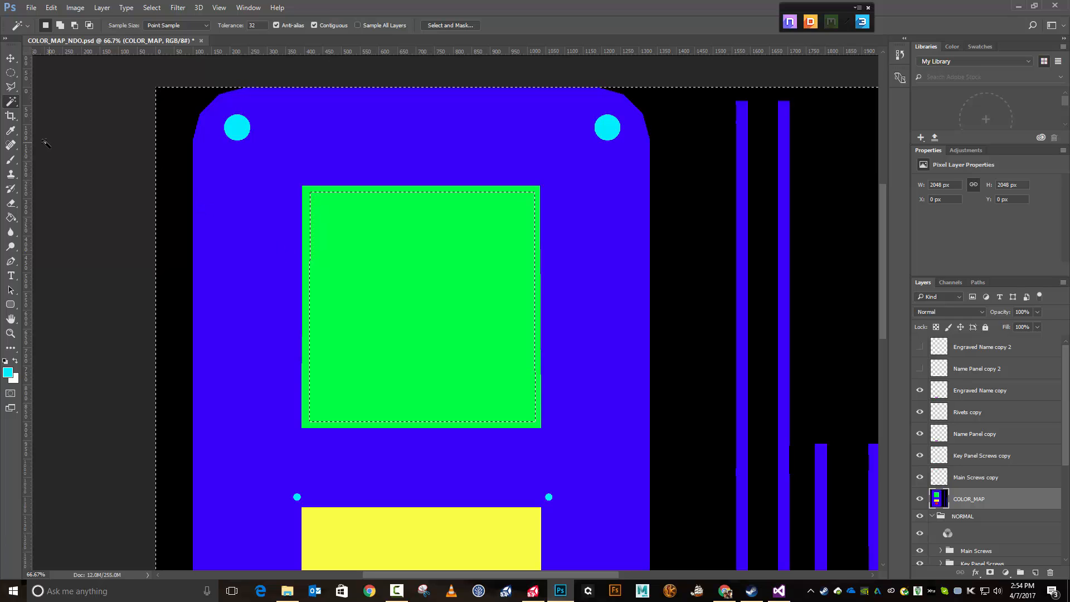
pyautogui.press('i')
pyautogui.click(248, 222)
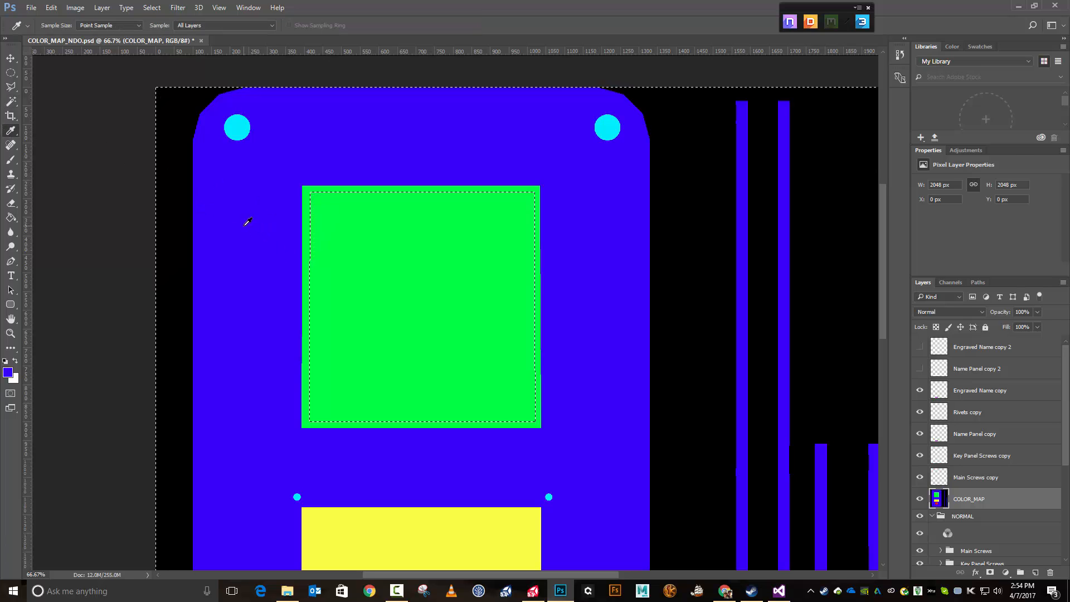
pyautogui.click(11, 160)
pyautogui.moveTo(305, 190)
pyautogui.mouseDown()
pyautogui.moveTo(298, 218)
pyautogui.moveTo(304, 192)
pyautogui.moveTo(309, 235)
pyautogui.moveTo(313, 177)
pyautogui.moveTo(469, 198)
pyautogui.moveTo(396, 188)
pyautogui.moveTo(460, 183)
pyautogui.moveTo(367, 185)
pyautogui.moveTo(504, 192)
pyautogui.moveTo(536, 181)
pyautogui.moveTo(517, 197)
pyautogui.moveTo(561, 184)
pyautogui.moveTo(516, 186)
pyautogui.moveTo(539, 200)
pyautogui.moveTo(525, 232)
pyautogui.moveTo(541, 175)
pyautogui.moveTo(532, 329)
pyautogui.moveTo(535, 270)
pyautogui.moveTo(552, 300)
pyautogui.mouseUp()
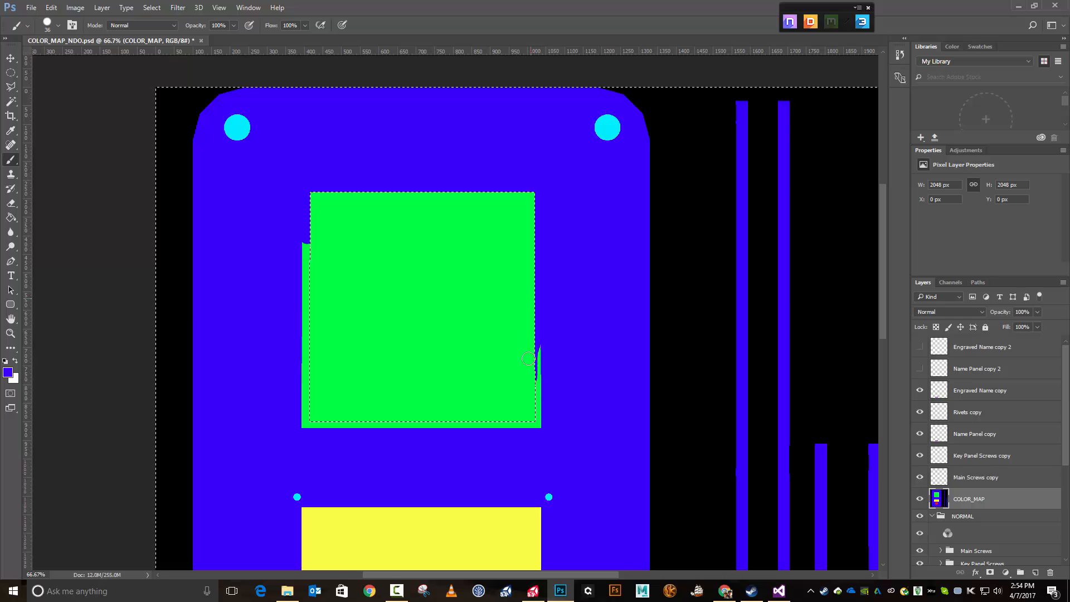
pyautogui.moveTo(537, 342)
pyautogui.mouseDown()
pyautogui.moveTo(541, 428)
pyautogui.moveTo(293, 417)
pyautogui.moveTo(344, 429)
pyautogui.moveTo(295, 412)
pyautogui.moveTo(301, 374)
pyautogui.moveTo(313, 422)
pyautogui.moveTo(314, 347)
pyautogui.moveTo(326, 416)
pyautogui.moveTo(315, 425)
pyautogui.moveTo(309, 403)
pyautogui.moveTo(307, 421)
pyautogui.moveTo(312, 244)
pyautogui.mouseUp()
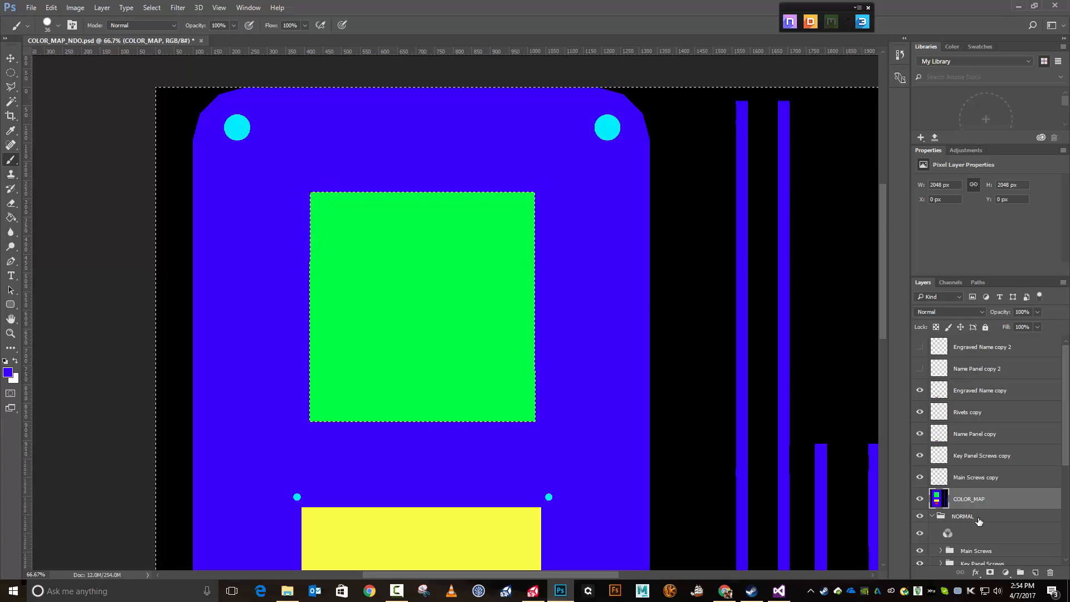
# Clear the selection, select the yellow rectangle on COLOR_MAP with the Magic Wand, and hide the layer to expose the normal map
pyautogui.scroll(-3, 811, 266)
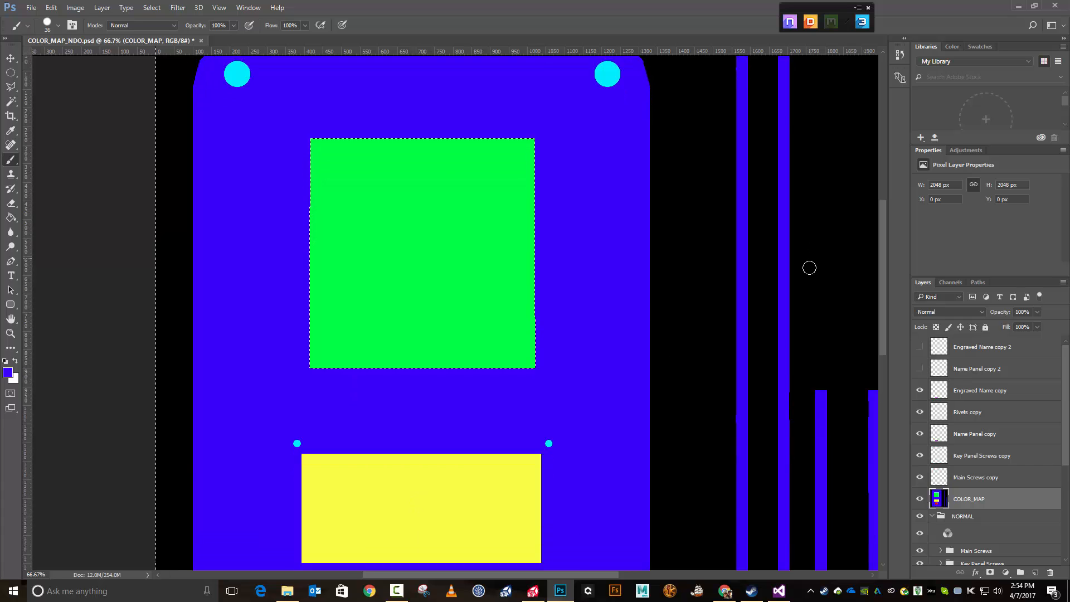
pyautogui.scroll(-10, 809, 268)
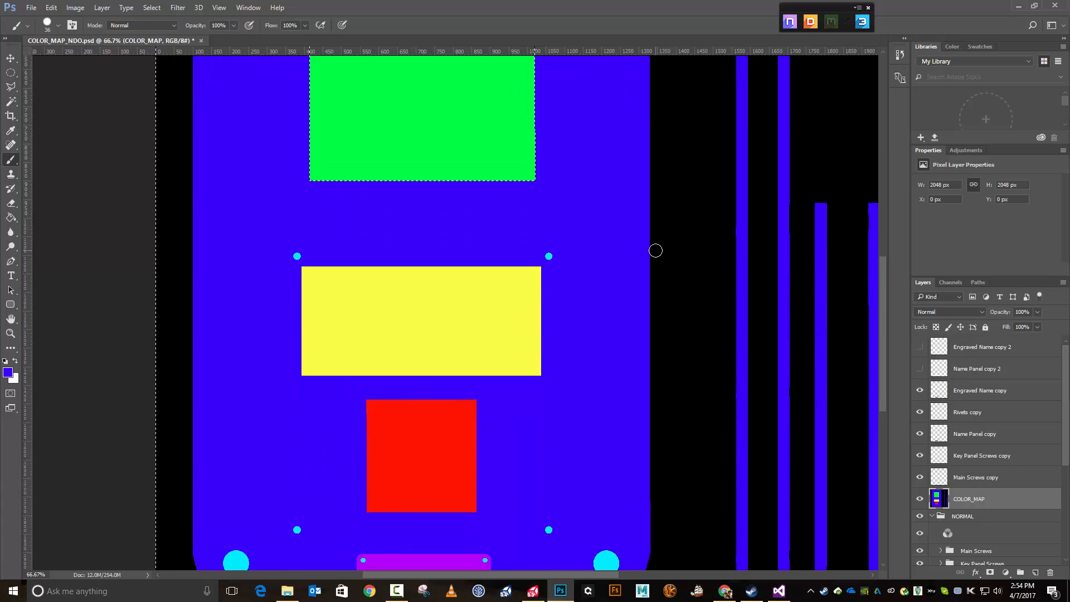
pyautogui.hotkey('ctrl', 'd')
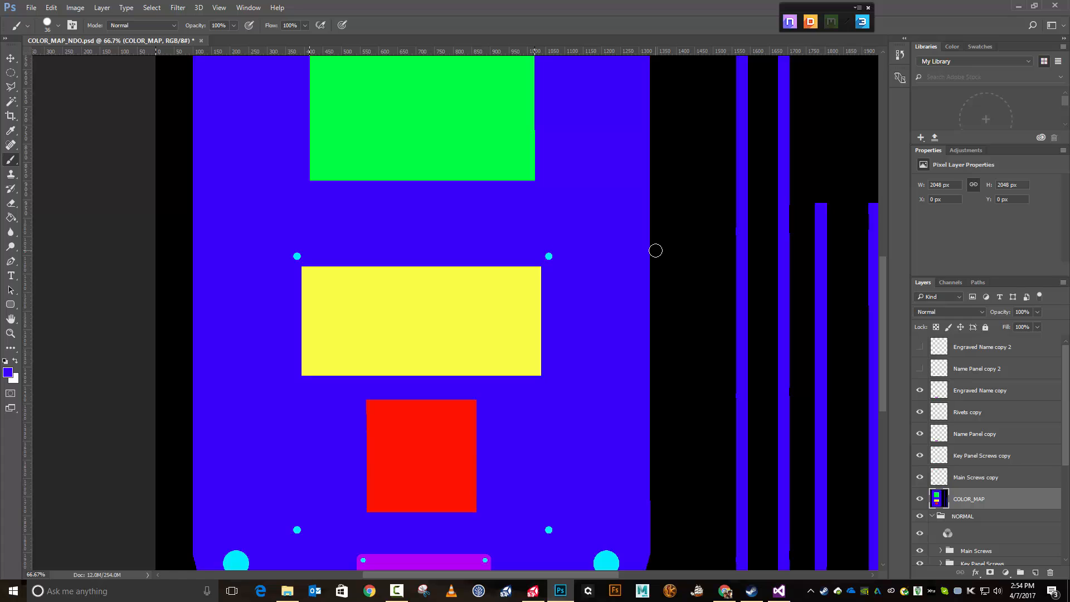
pyautogui.click(10, 101)
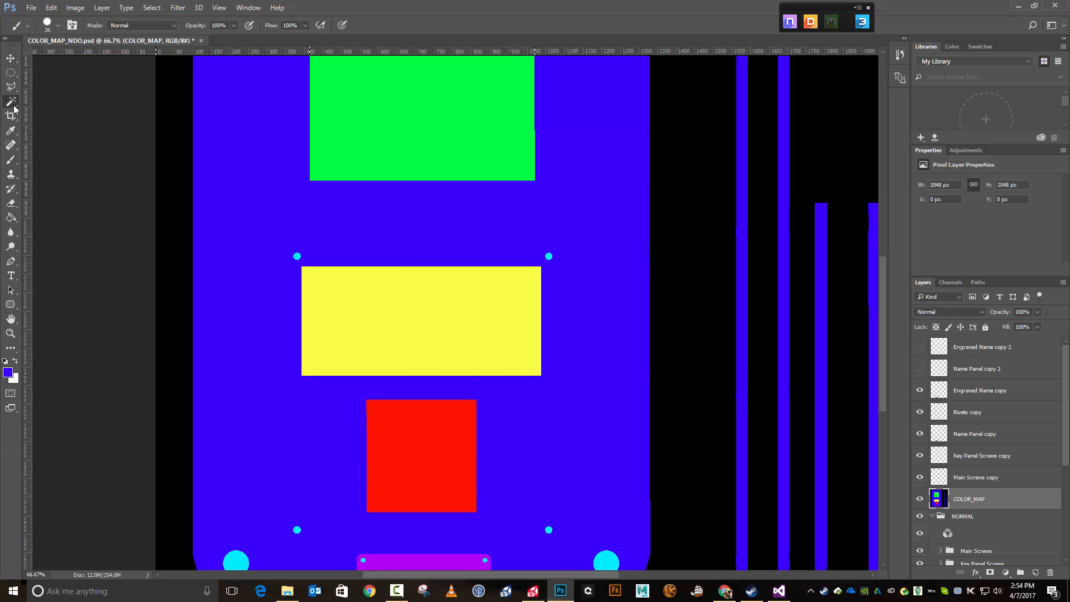
pyautogui.click(450, 333)
pyautogui.click(920, 498)
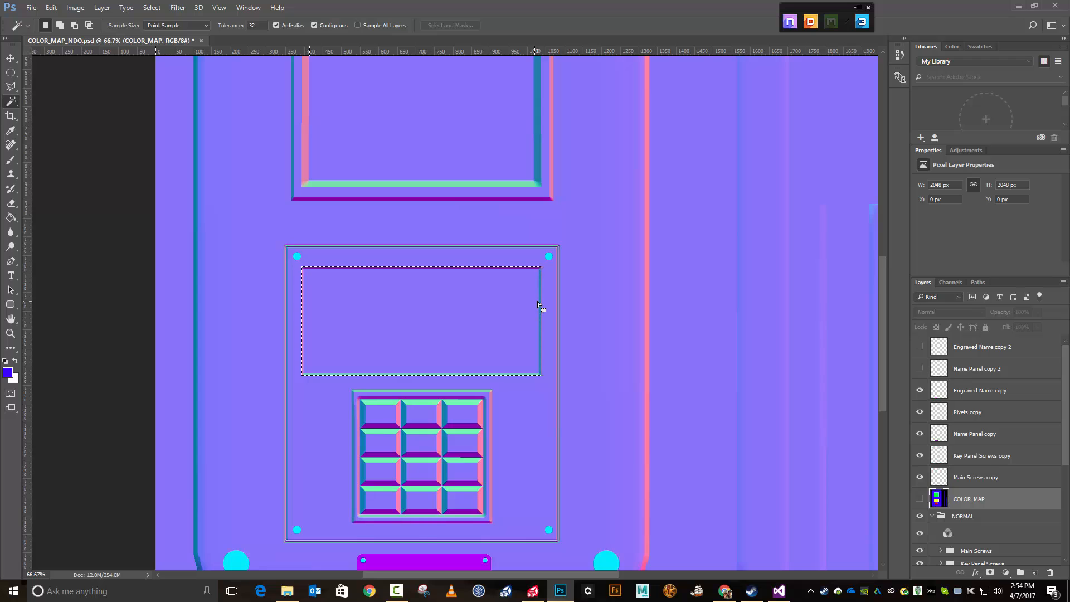
# Shrink the selection on all four sides to the inner bevel of the recess above the keypad, about 633 × 283 px, and apply it
pyautogui.hotkey('ctrl', '+')
pyautogui.hotkey('ctrl', '+')
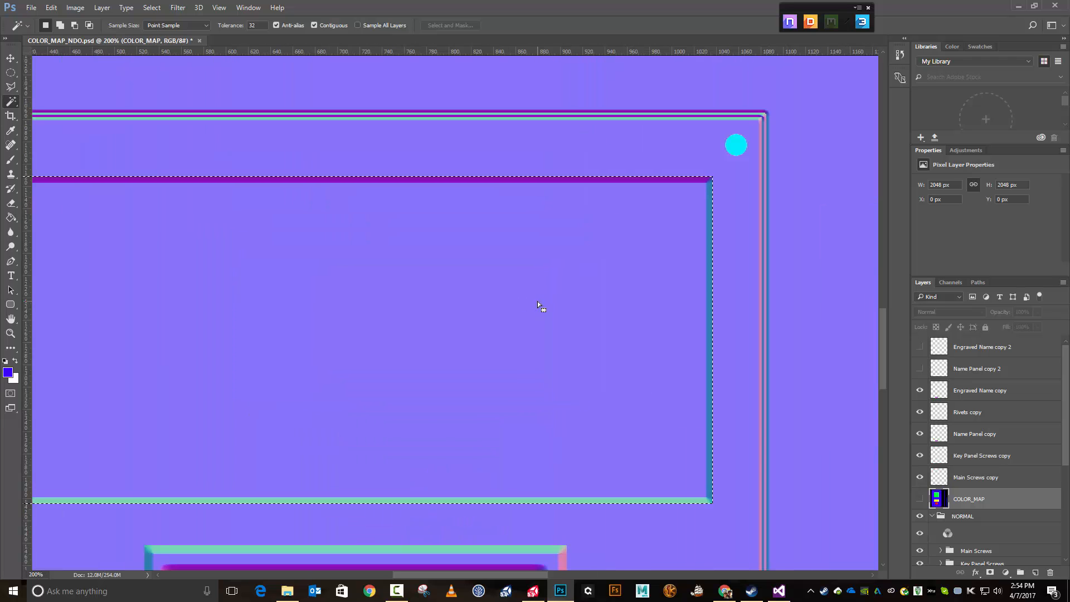
pyautogui.click(151, 7)
pyautogui.click(233, 193)
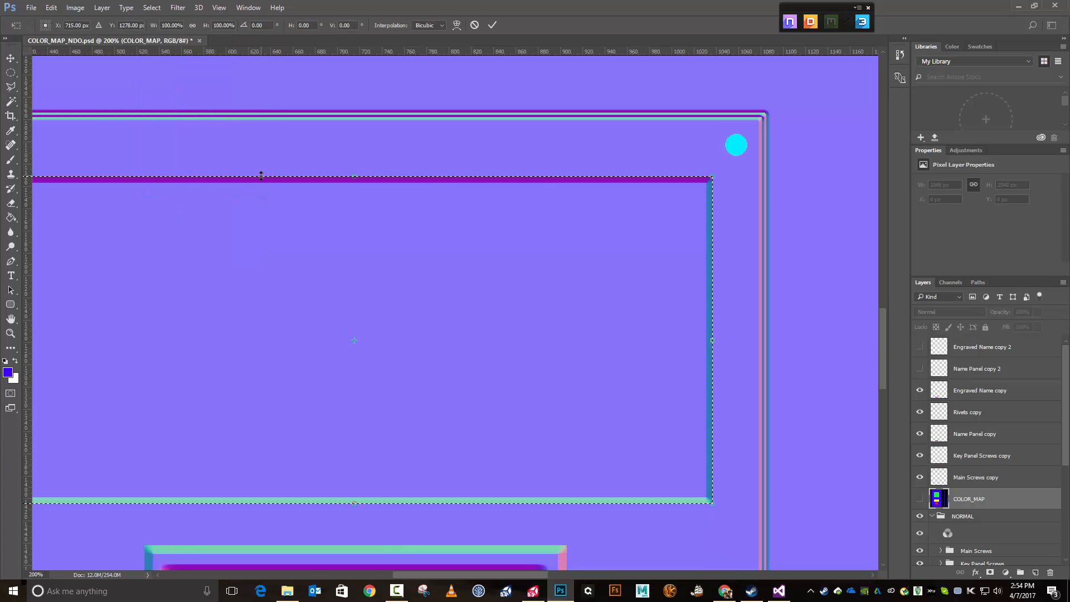
pyautogui.moveTo(261, 176); pyautogui.dragTo(259, 182)
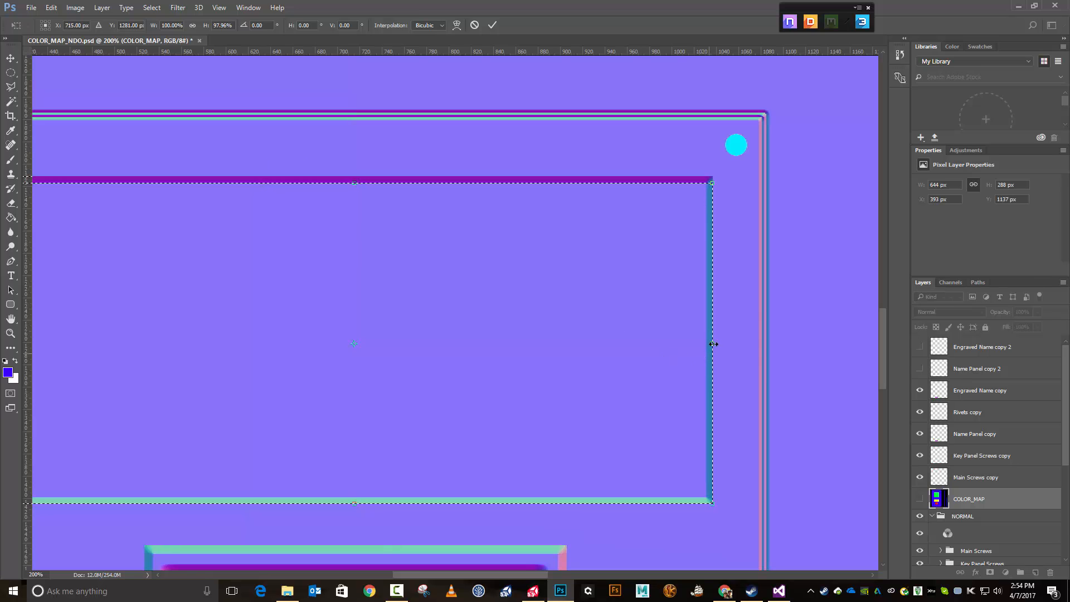
pyautogui.moveTo(712, 341); pyautogui.dragTo(707, 335)
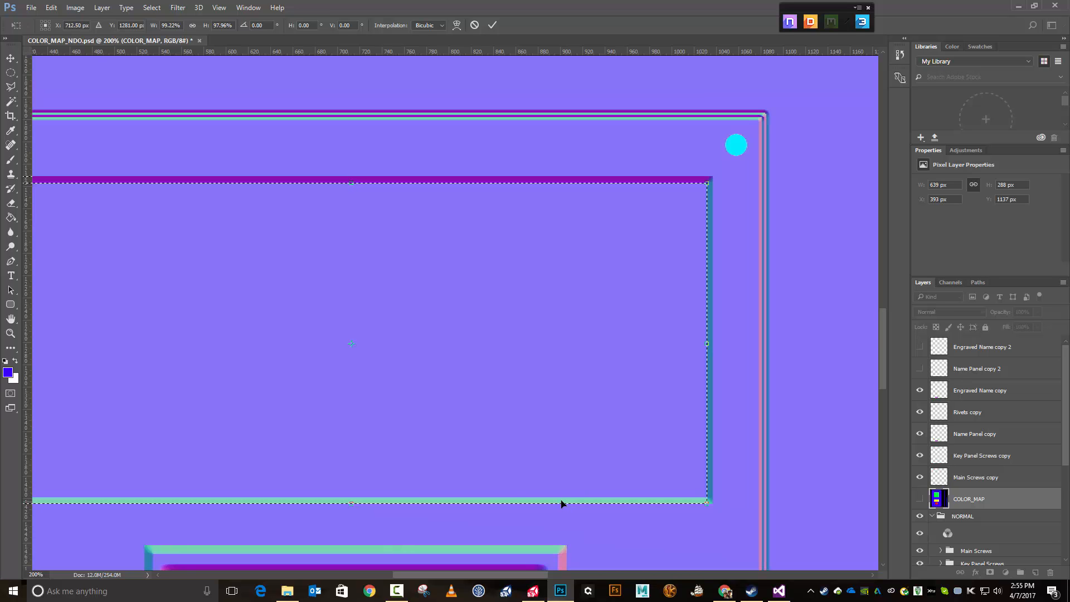
pyautogui.moveTo(560, 503); pyautogui.dragTo(562, 497)
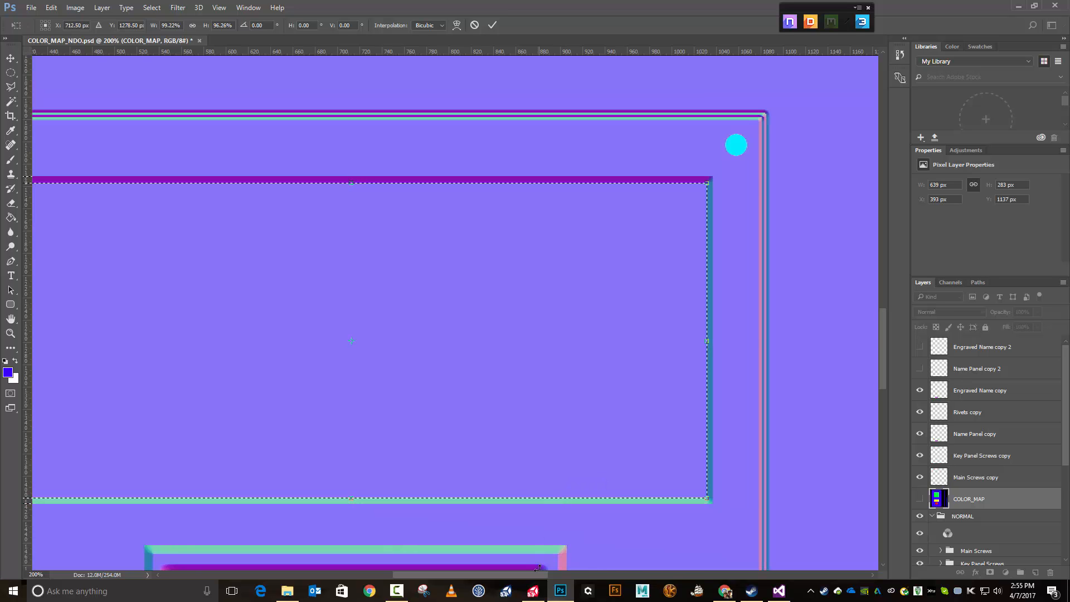
pyautogui.moveTo(535, 574); pyautogui.dragTo(464, 576)
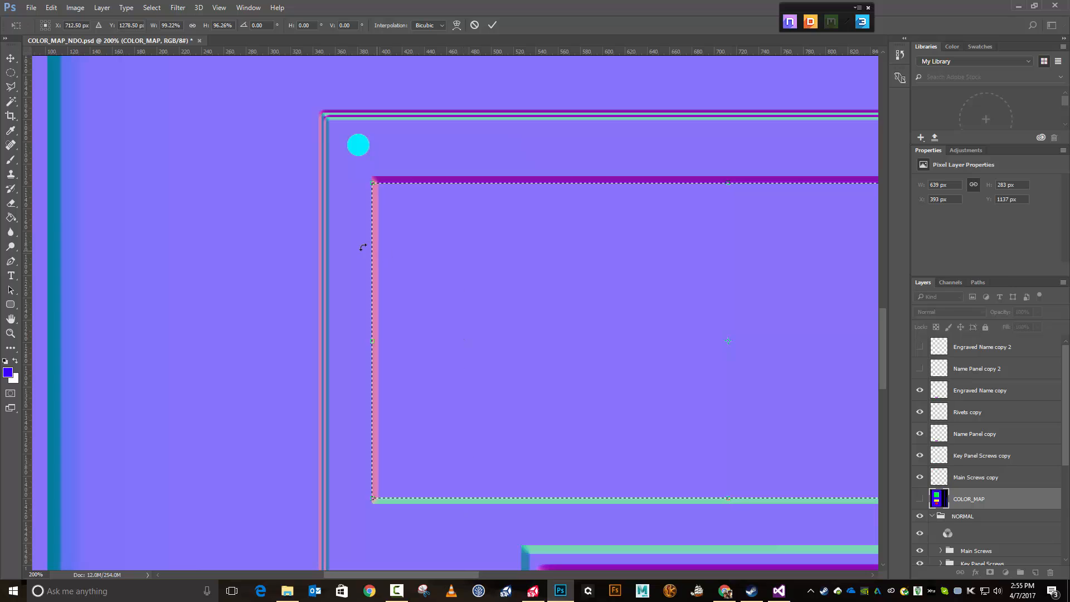
pyautogui.moveTo(371, 245); pyautogui.dragTo(377, 246)
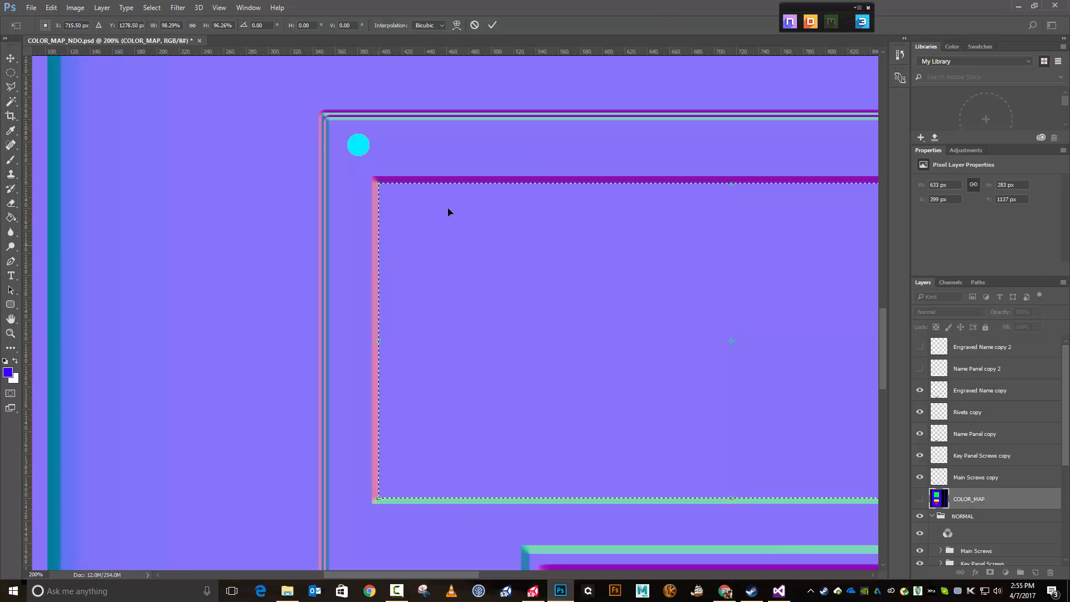
pyautogui.click(494, 25)
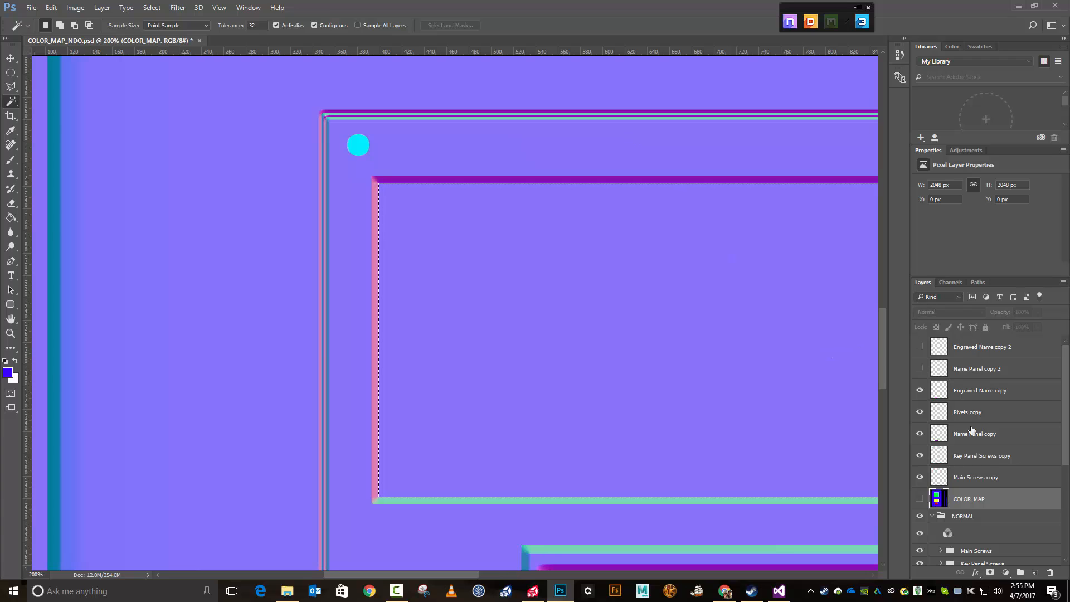
# Show COLOR_MAP, invert the selection, and brush blue over the yellow border outside the reduced rectangle
pyautogui.click(920, 498)
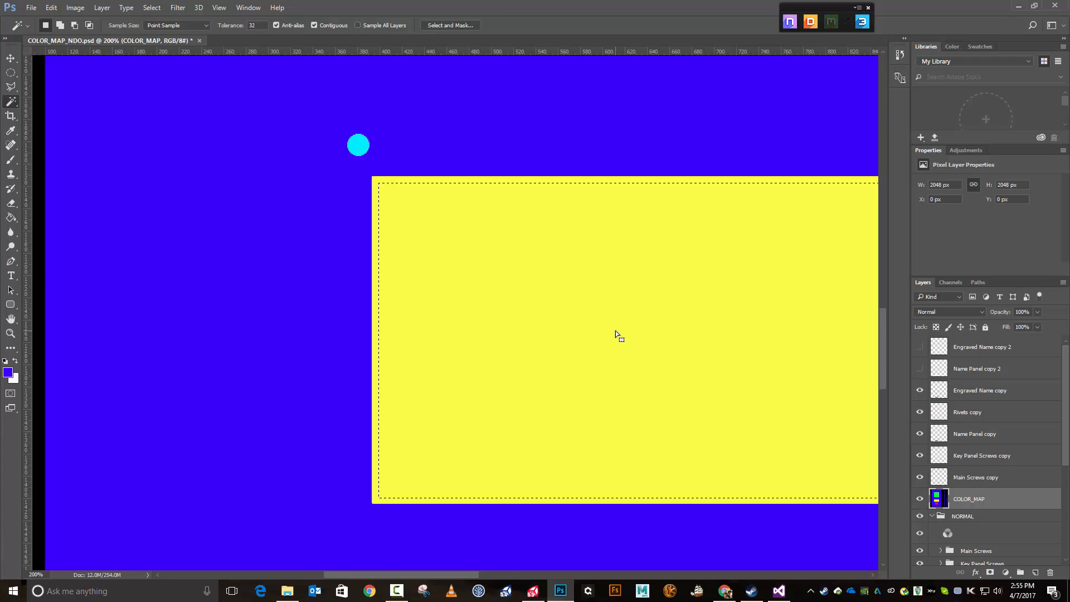
pyautogui.hotkey('ctrl', '-')
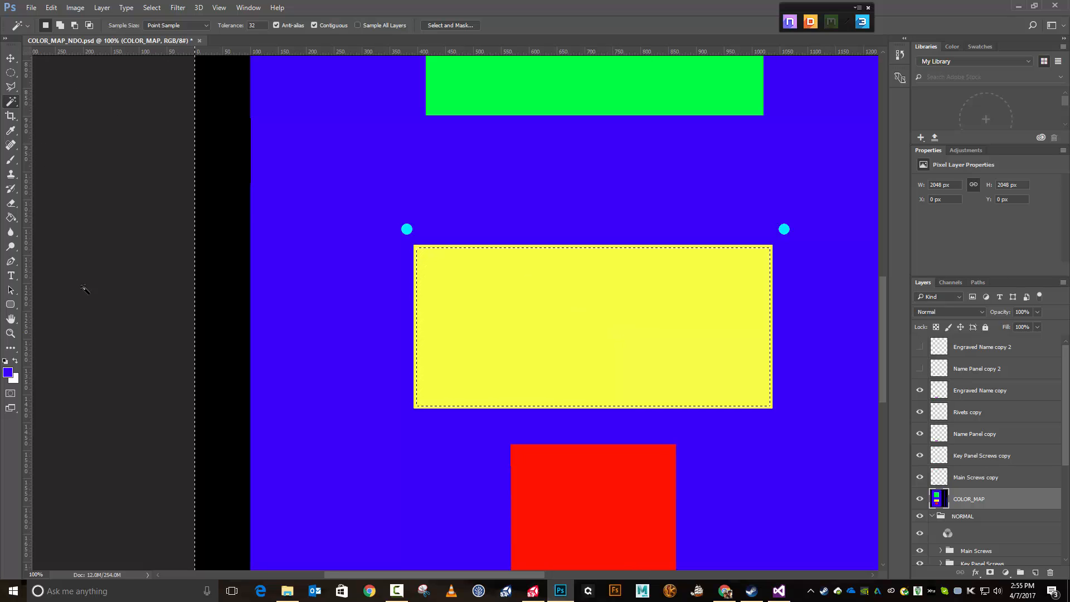
pyautogui.click(11, 160)
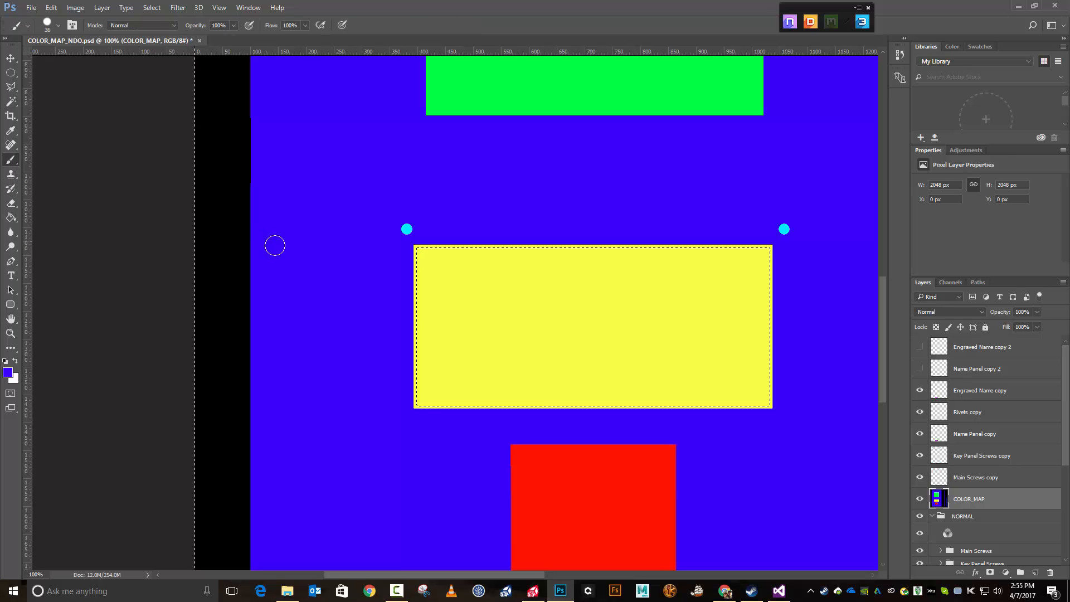
pyautogui.moveTo(419, 251); pyautogui.dragTo(418, 262)
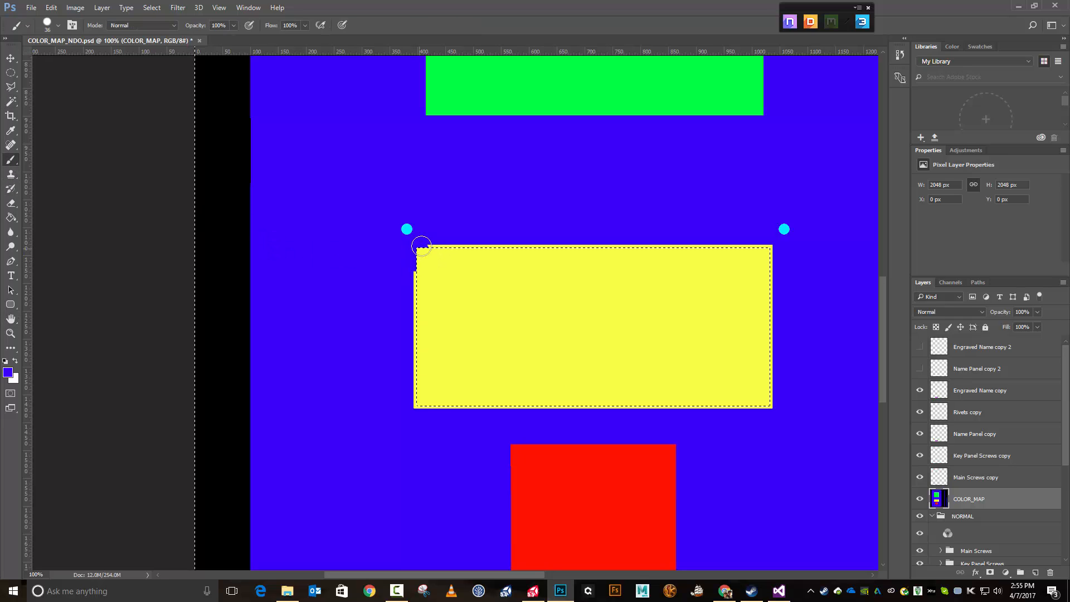
pyautogui.moveTo(767, 246); pyautogui.dragTo(769, 262)
pyautogui.moveTo(775, 376)
pyautogui.mouseDown()
pyautogui.moveTo(769, 409)
pyautogui.moveTo(717, 411)
pyautogui.mouseUp()
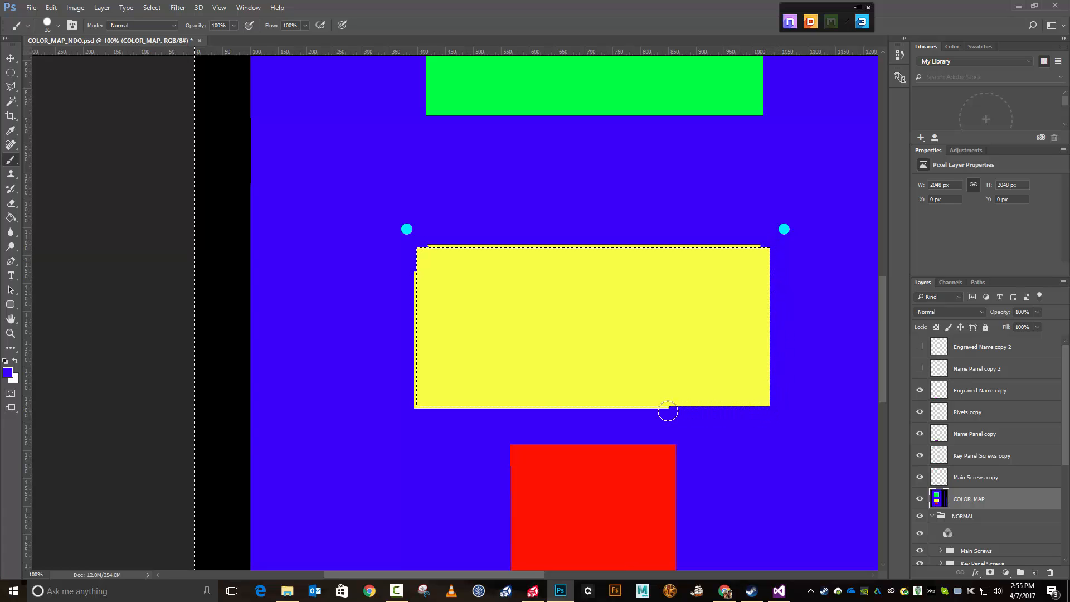
pyautogui.moveTo(494, 412)
pyautogui.mouseDown()
pyautogui.moveTo(416, 407)
pyautogui.moveTo(411, 288)
pyautogui.moveTo(430, 248)
pyautogui.moveTo(752, 245)
pyautogui.moveTo(772, 266)
pyautogui.mouseUp()
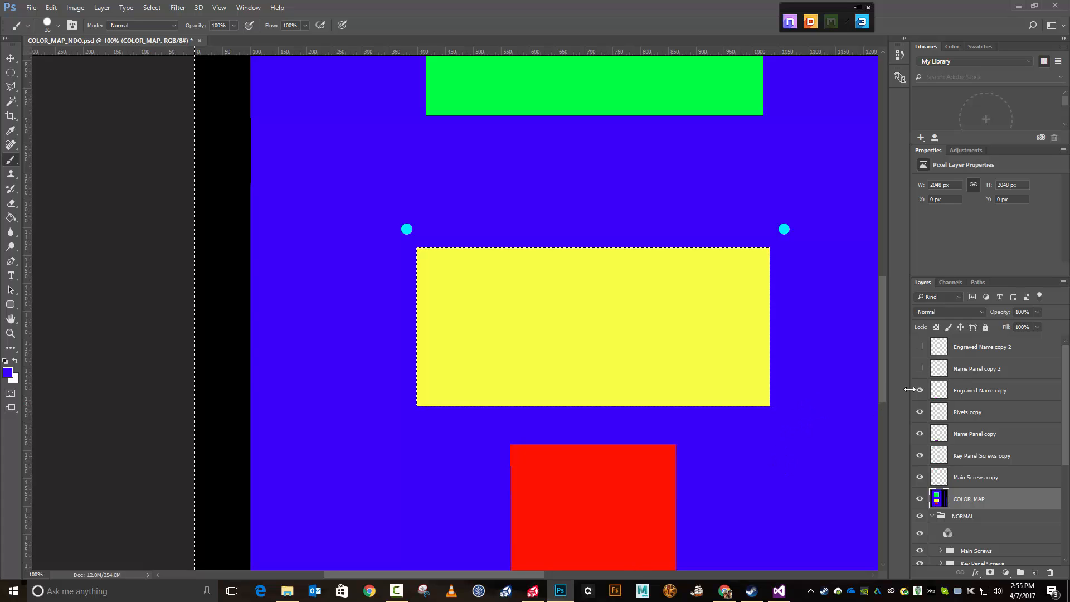
# Clear the selection, select the red square on COLOR_MAP with the Magic Wand, and hide the layer to expose the keypad's normals
pyautogui.scroll(-5, 847, 394)
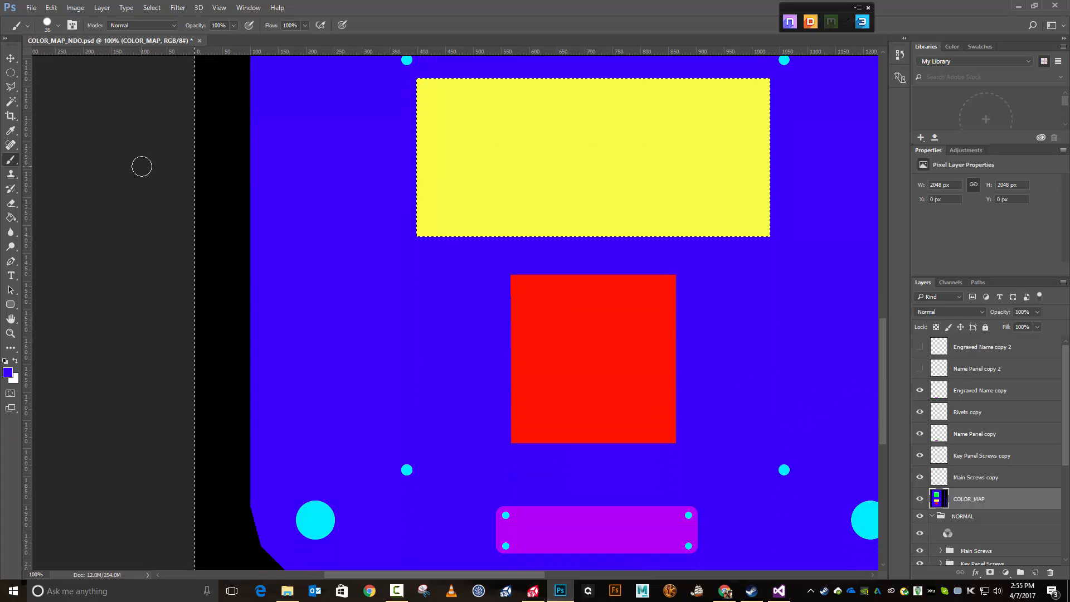
pyautogui.hotkey('ctrl', 'd')
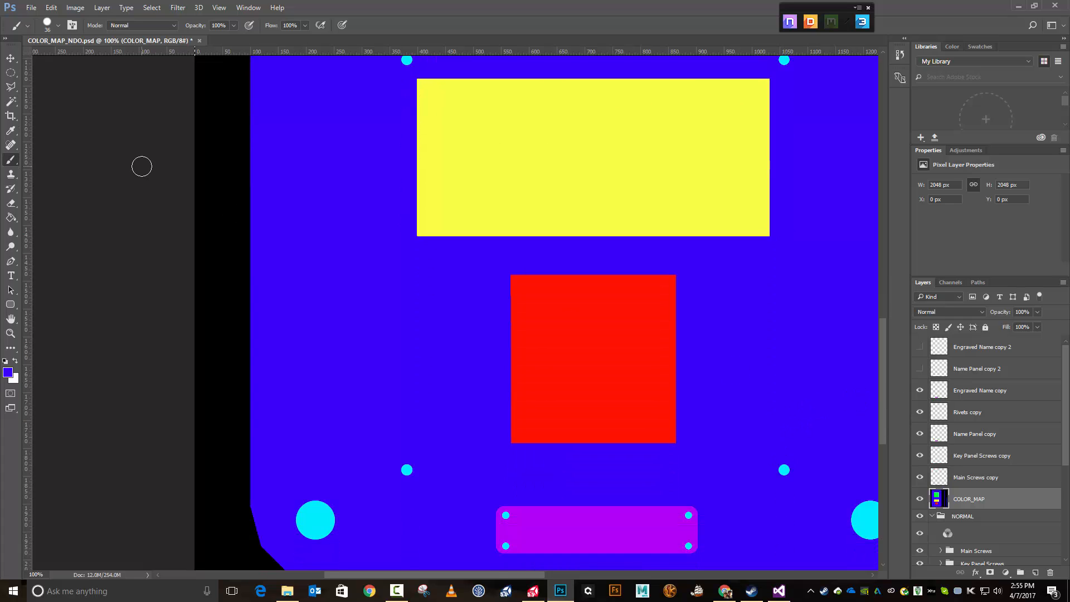
pyautogui.click(10, 102)
pyautogui.click(611, 397)
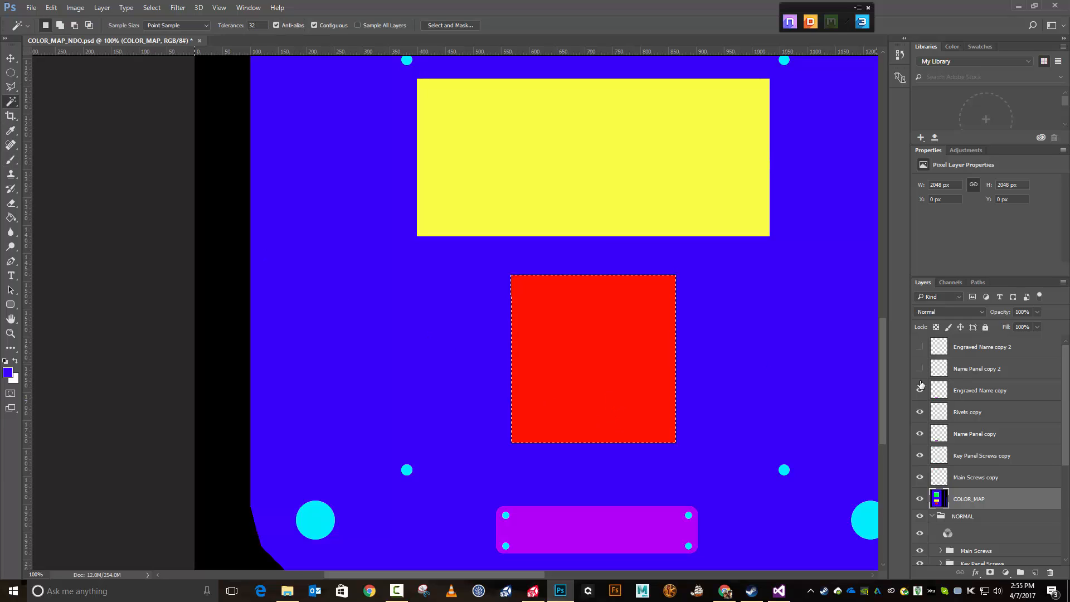
pyautogui.click(920, 499)
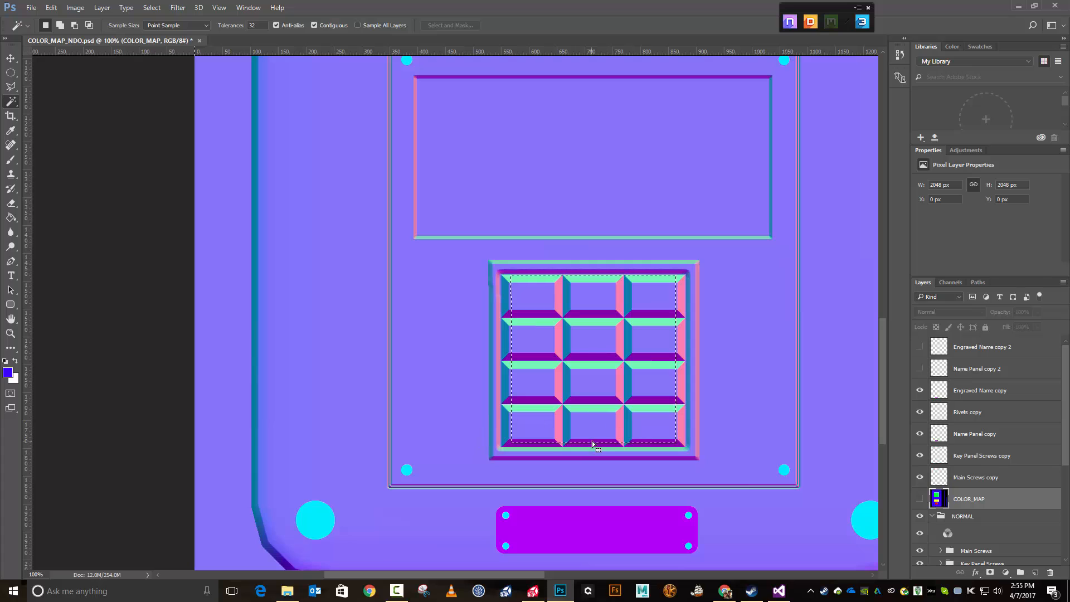
# Transform the selection, widening it on both sides to the inner bevel of the keypad recess, about 334 px wide
pyautogui.click(152, 7)
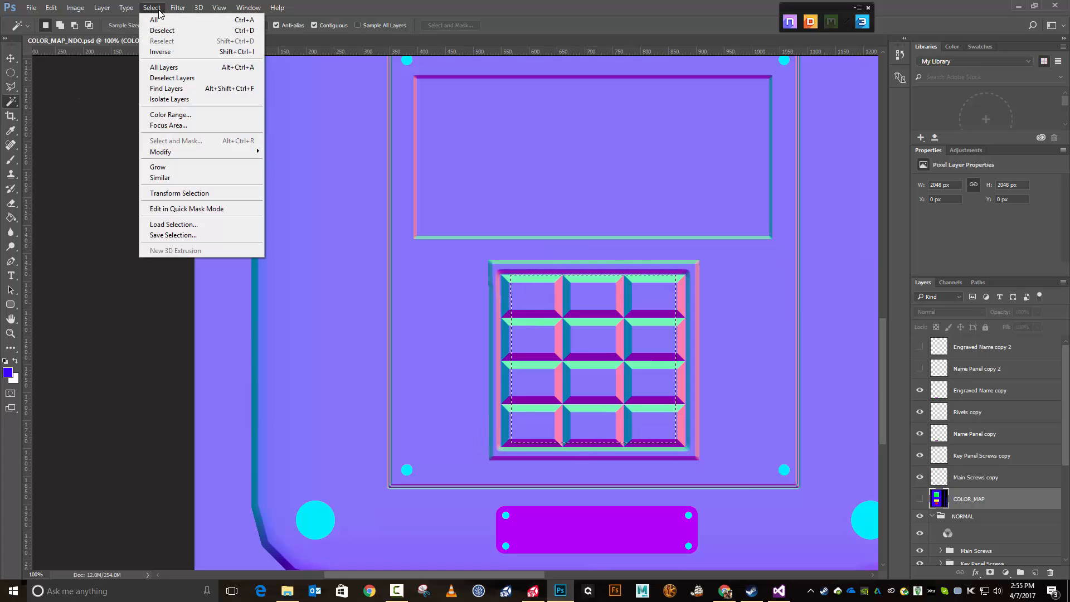
pyautogui.click(180, 193)
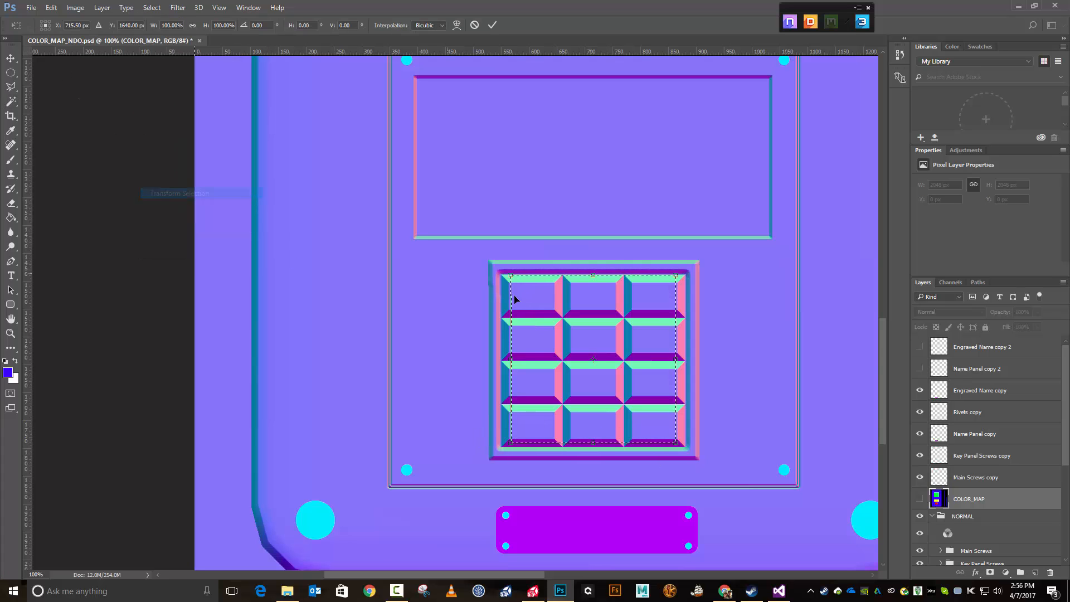
pyautogui.moveTo(677, 376); pyautogui.dragTo(687, 378)
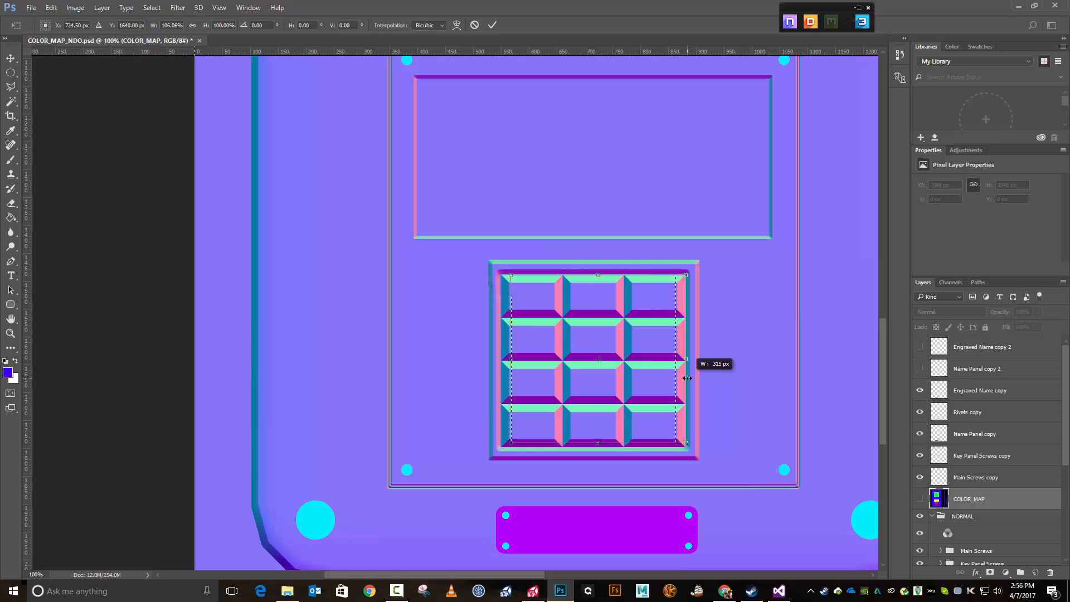
pyautogui.moveTo(687, 378); pyautogui.dragTo(687, 378)
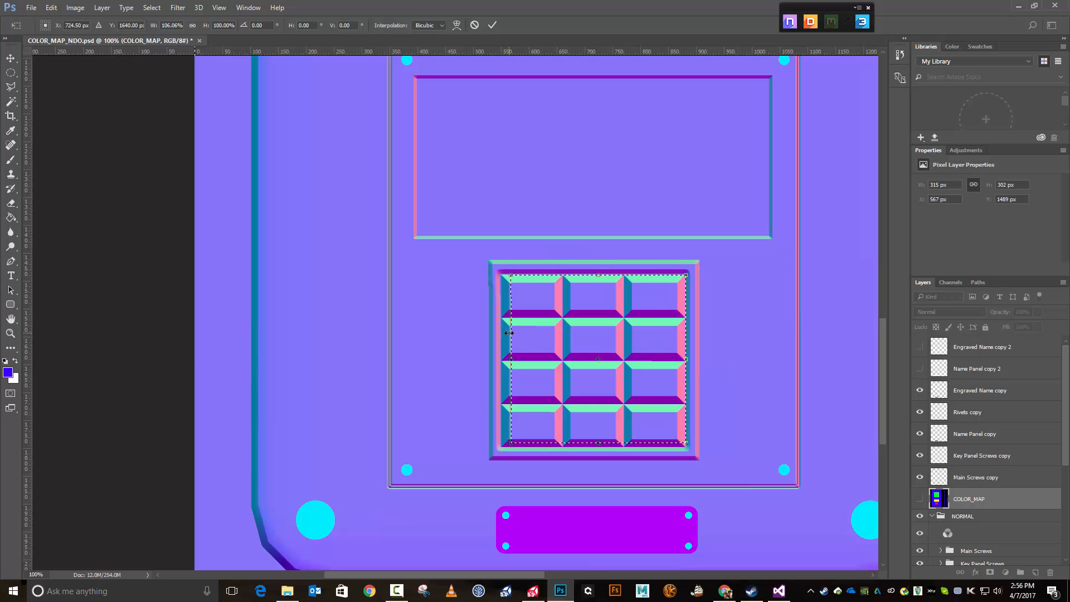
pyautogui.moveTo(505, 332); pyautogui.dragTo(498, 331)
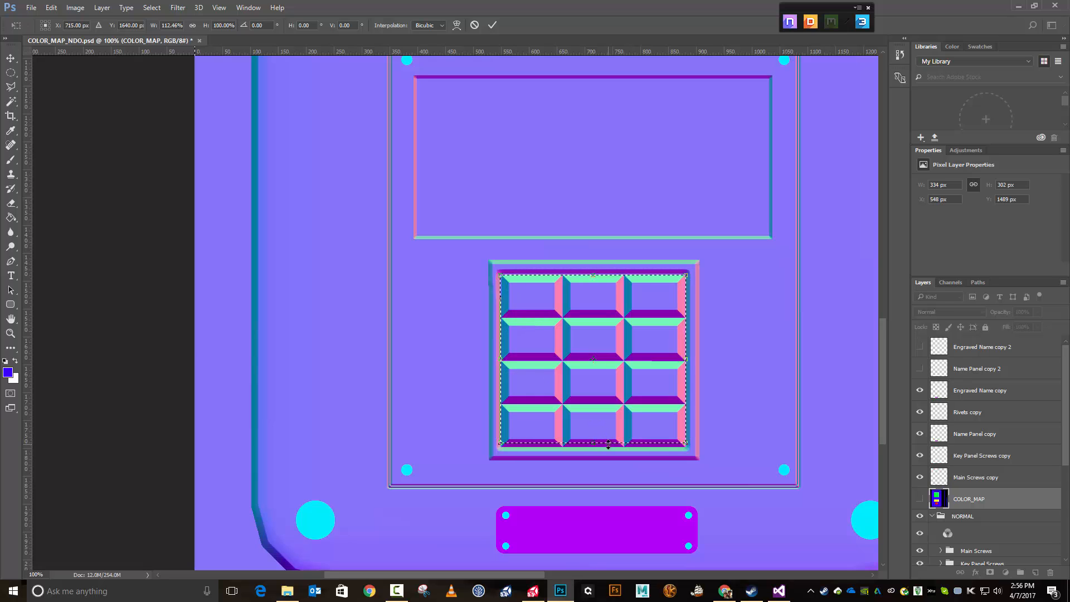
# Extend the selection's upper and lower edges to the keypad recess's inner bevel, about 313 px high, and apply the transform
pyautogui.moveTo(608, 445); pyautogui.dragTo(607, 449)
pyautogui.moveTo(619, 272); pyautogui.dragTo(621, 271)
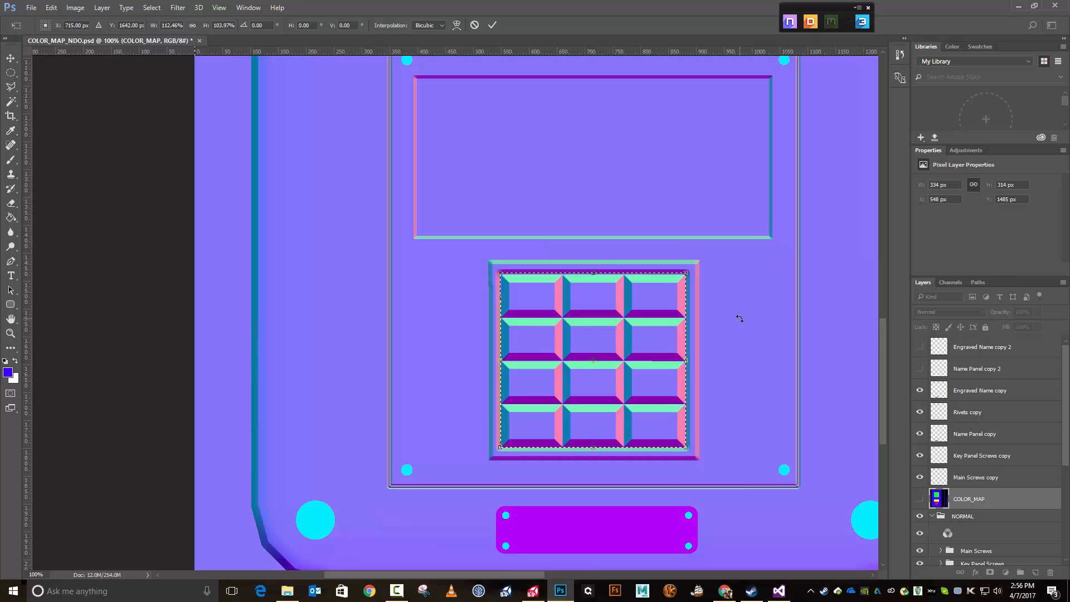
pyautogui.hotkey('ctrl', '+')
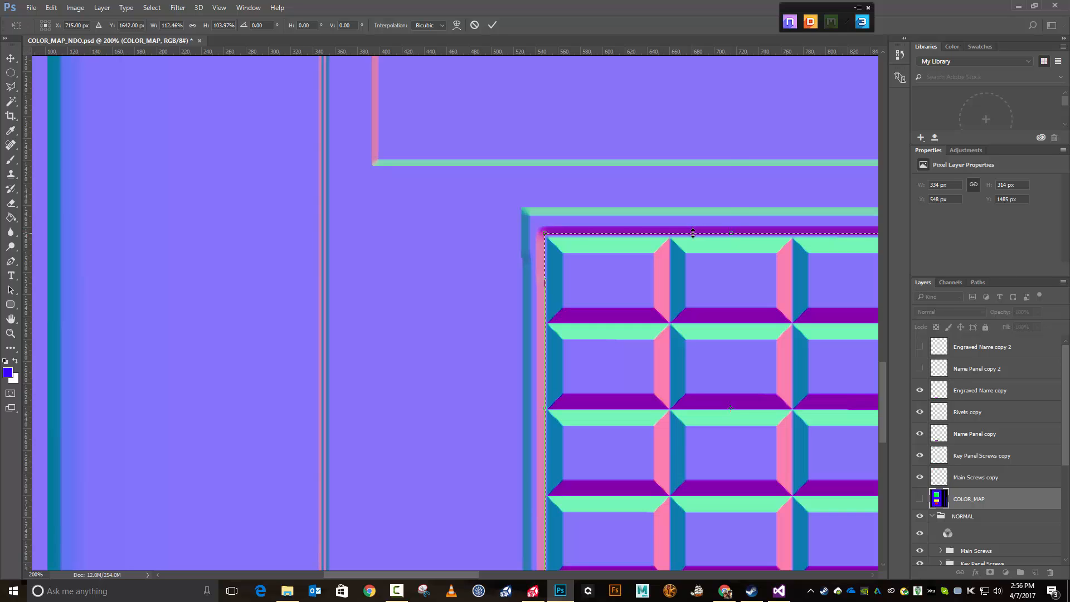
pyautogui.moveTo(693, 233); pyautogui.dragTo(692, 233)
pyautogui.scroll(-2, 709, 294)
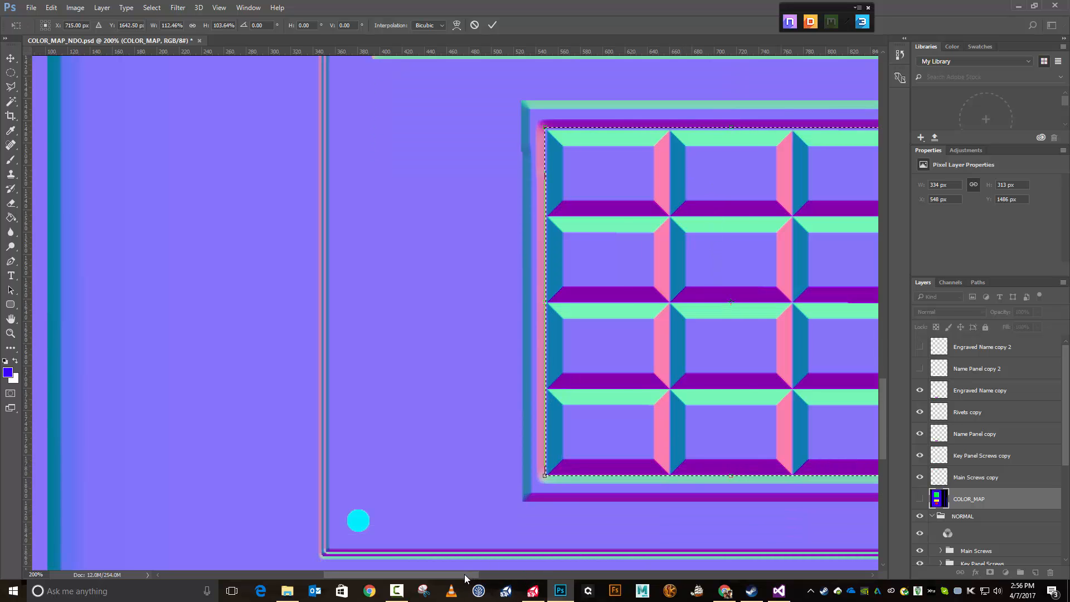
pyautogui.moveTo(464, 574); pyautogui.dragTo(580, 568)
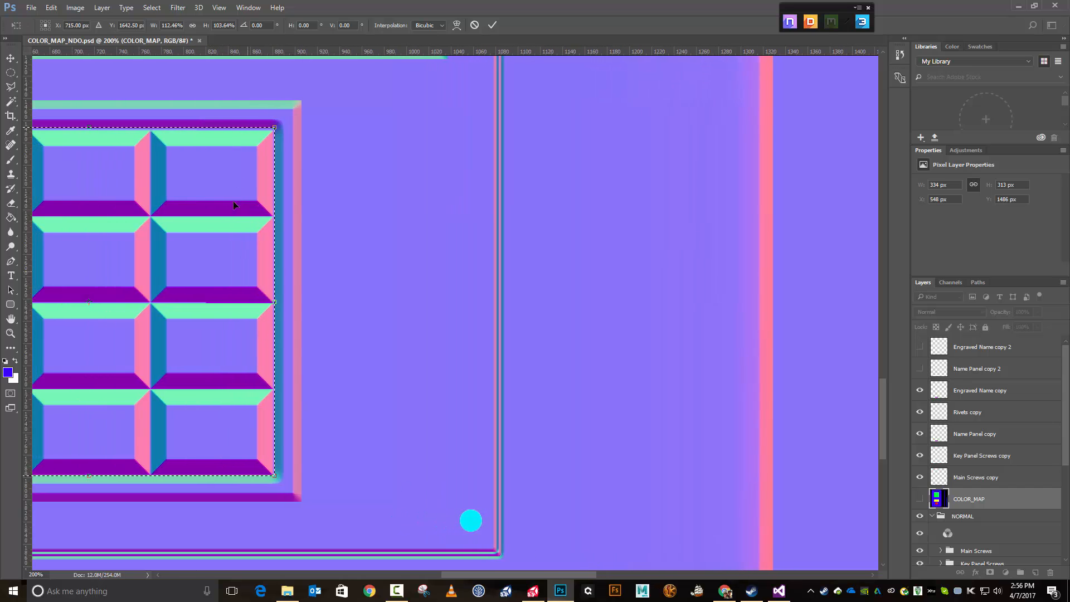
pyautogui.click(492, 25)
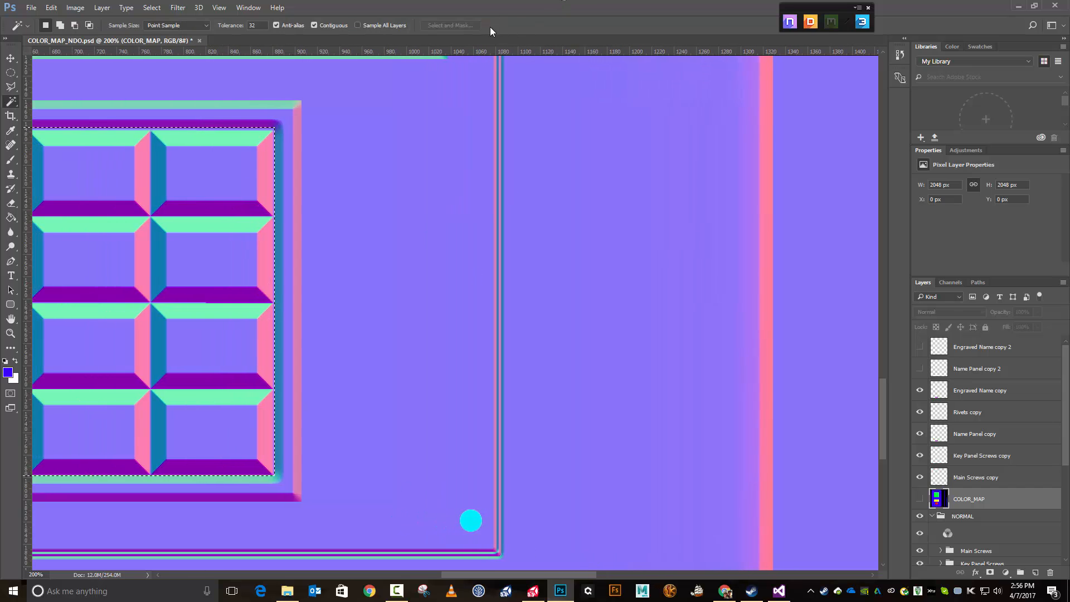
# Show COLOR_MAP, sample the red of the keypad square, brush it over the whole enlarged selection, and clear the selection
pyautogui.click(919, 499)
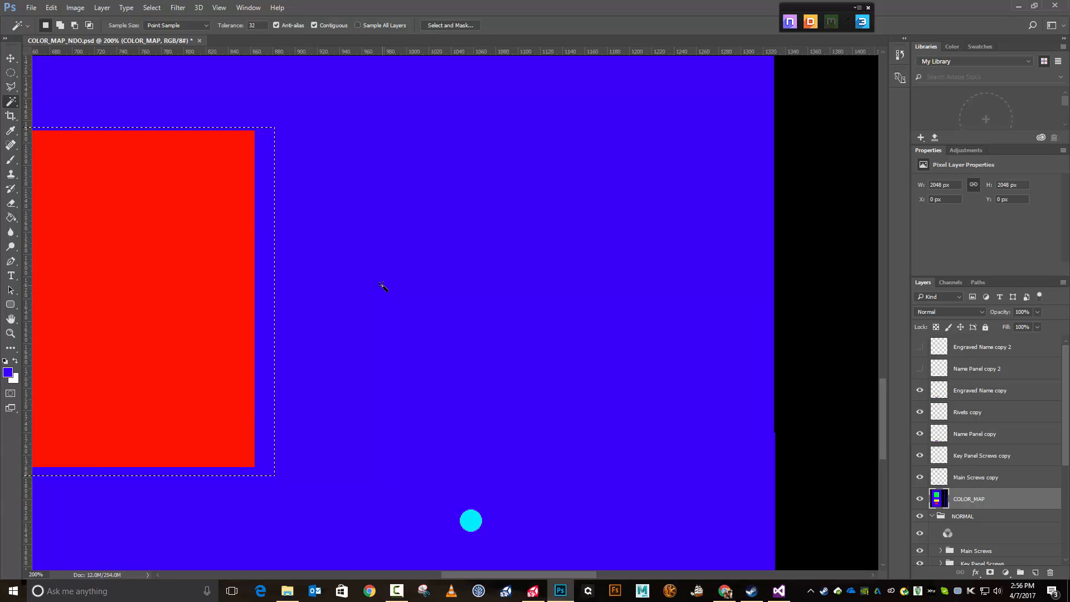
pyautogui.hotkey('ctrl', '-')
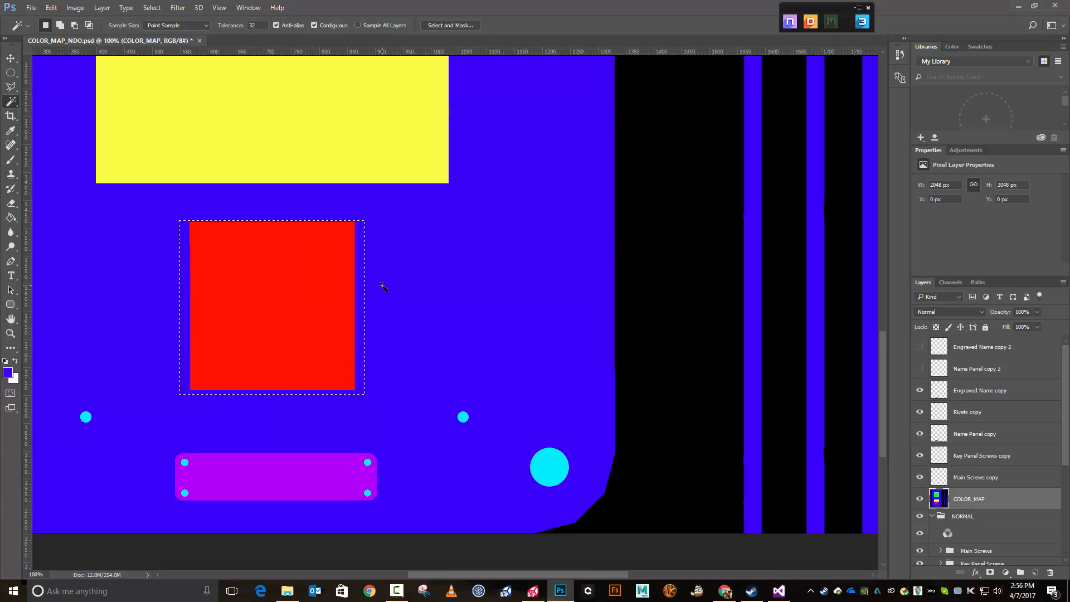
pyautogui.click(10, 130)
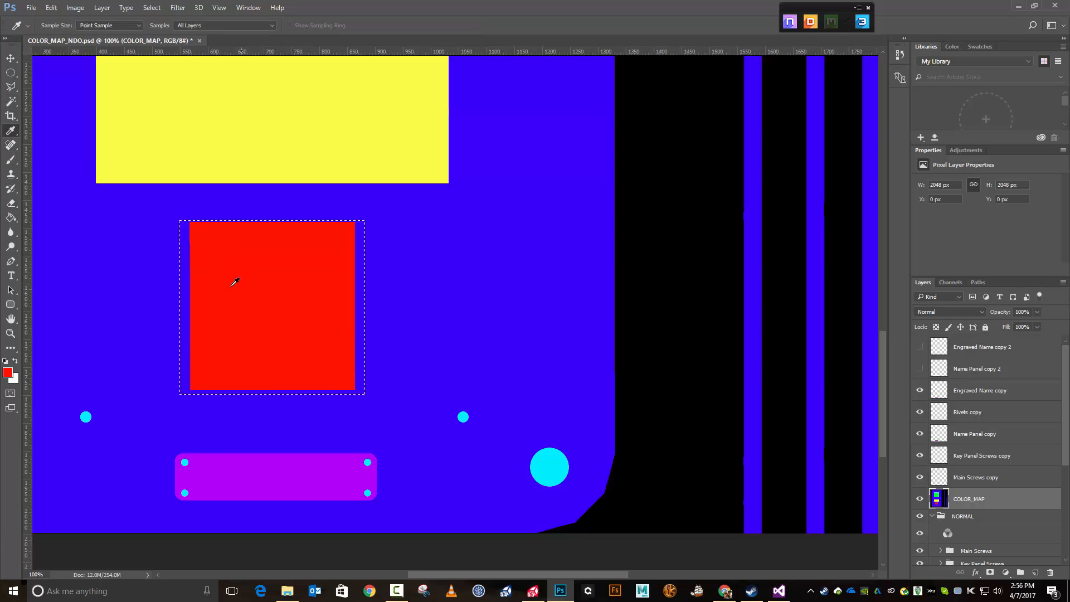
pyautogui.press('b')
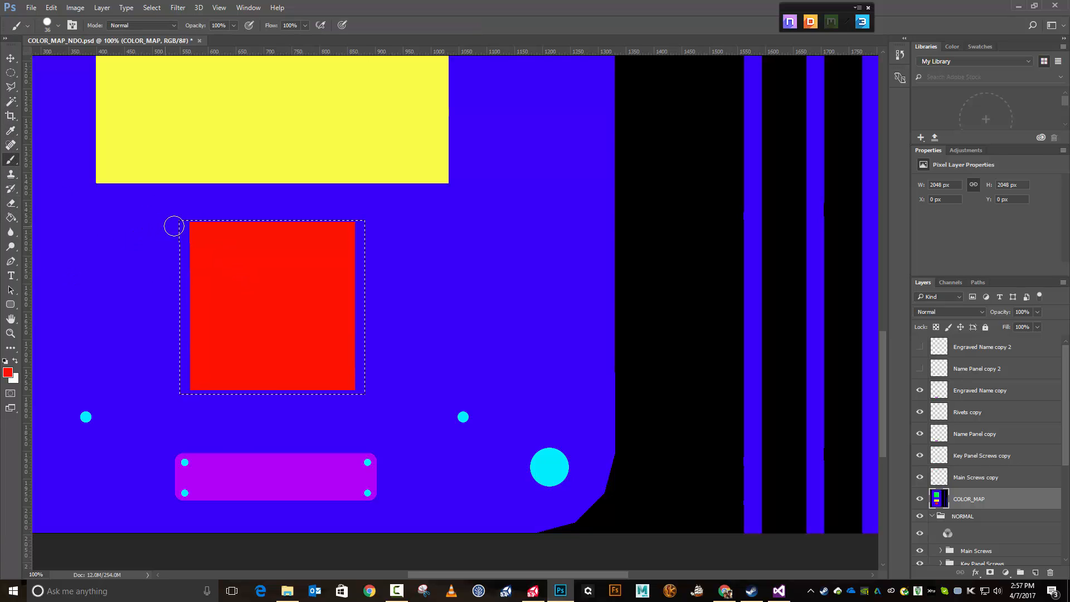
pyautogui.moveTo(184, 227)
pyautogui.mouseDown()
pyautogui.moveTo(192, 264)
pyautogui.moveTo(190, 217)
pyautogui.moveTo(186, 256)
pyautogui.moveTo(178, 216)
pyautogui.moveTo(241, 232)
pyautogui.moveTo(211, 219)
pyautogui.moveTo(334, 222)
pyautogui.mouseUp()
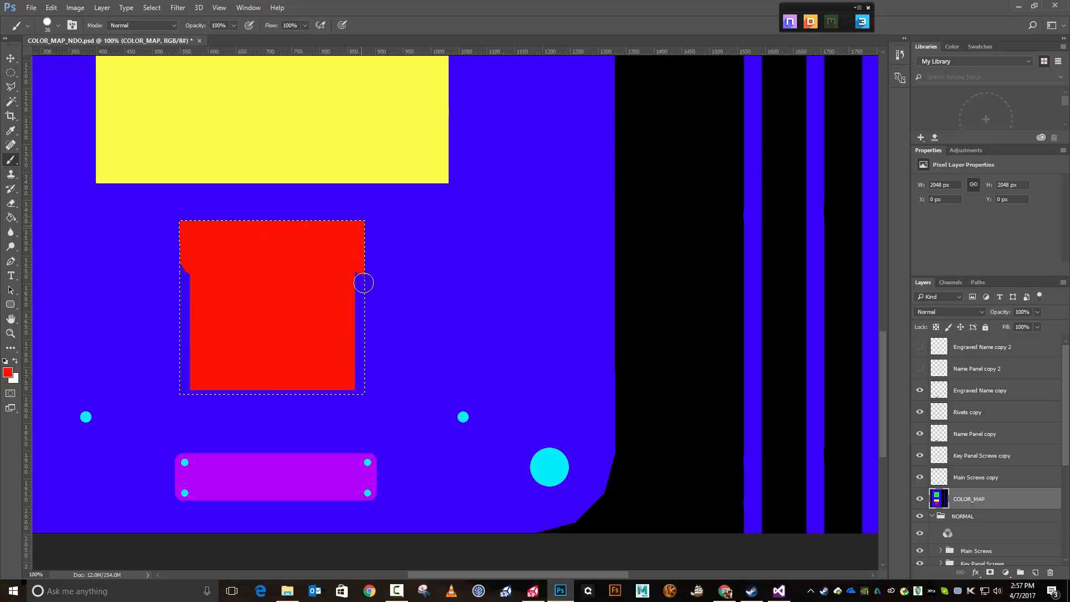
pyautogui.moveTo(364, 283); pyautogui.dragTo(361, 319)
pyautogui.moveTo(362, 376)
pyautogui.mouseDown()
pyautogui.moveTo(358, 394)
pyautogui.moveTo(180, 389)
pyautogui.moveTo(178, 252)
pyautogui.moveTo(187, 352)
pyautogui.moveTo(177, 373)
pyautogui.mouseUp()
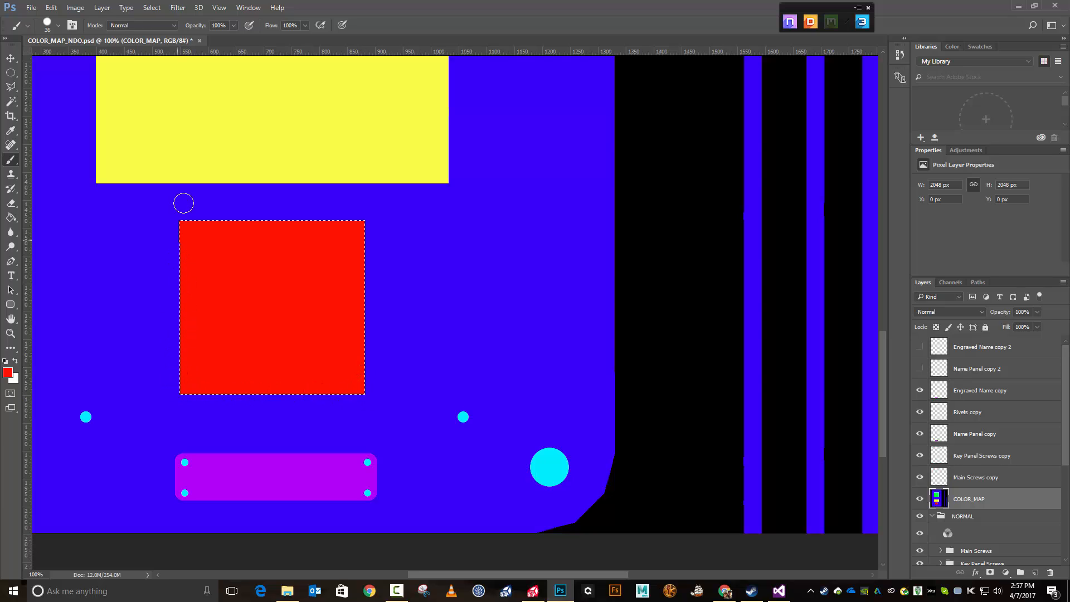
pyautogui.hotkey('ctrl', 'd')
# Compare the colored panels with the normal map's recesses by hiding COLOR_MAP and showing it again
pyautogui.hotkey('ctrl', '-')
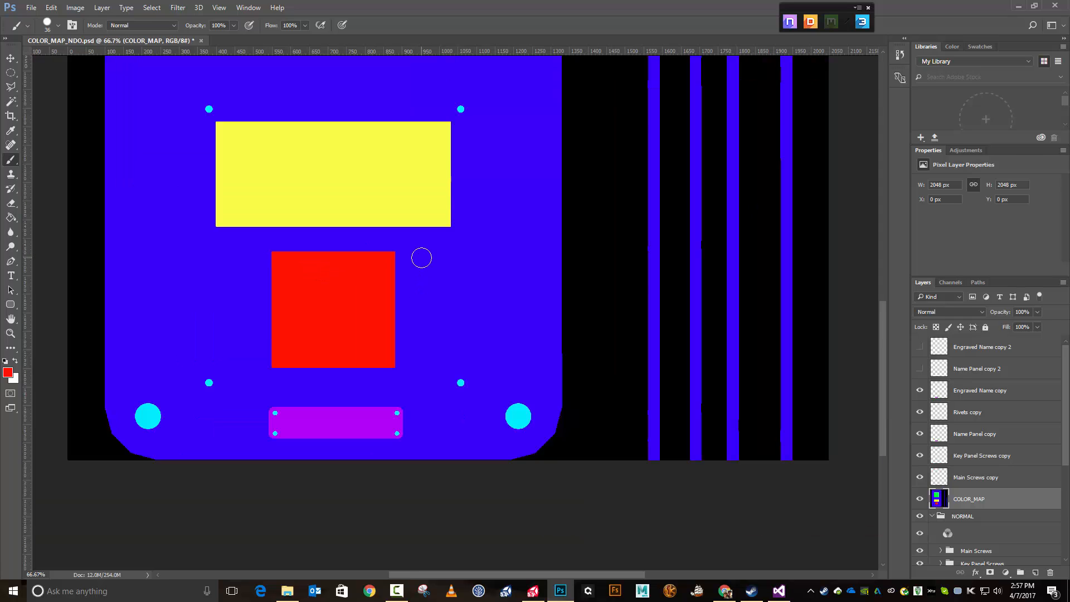
pyautogui.hotkey('ctrl', '-')
pyautogui.scroll(10, 421, 258)
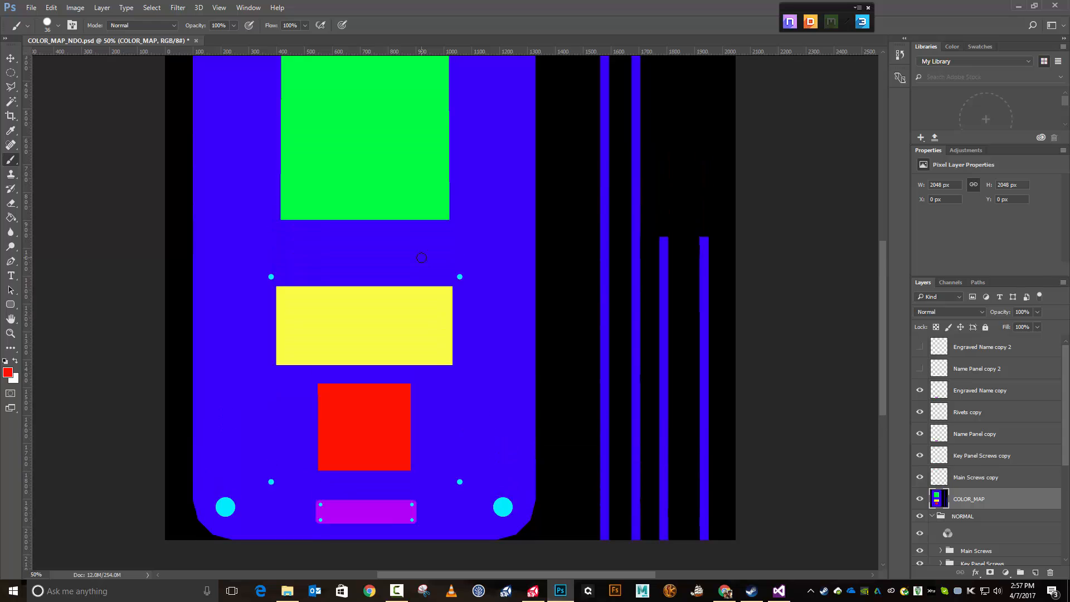
pyautogui.scroll(-4, 421, 258)
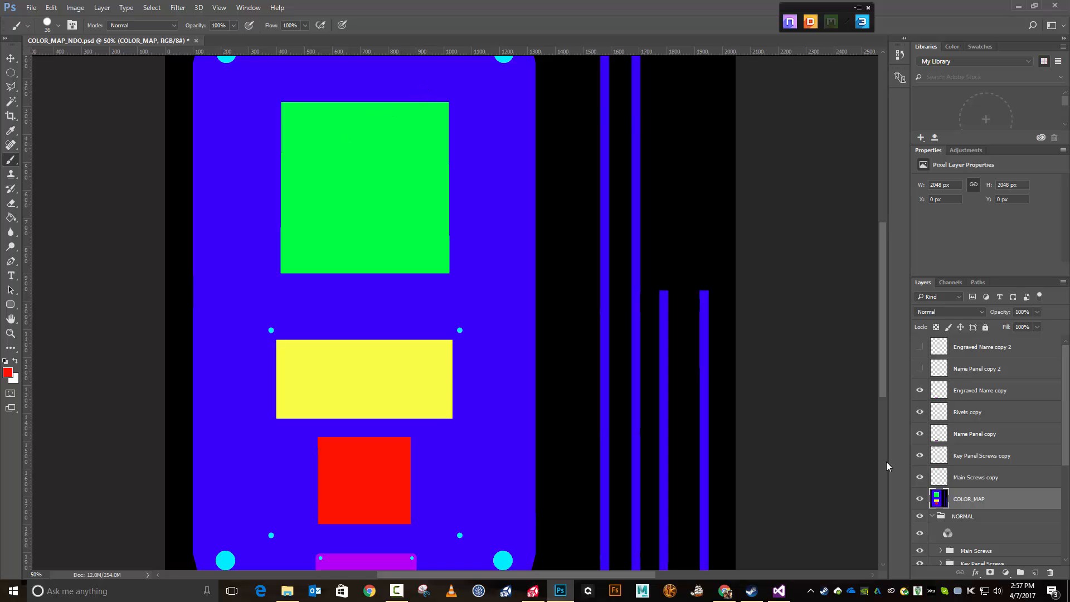
pyautogui.click(919, 500)
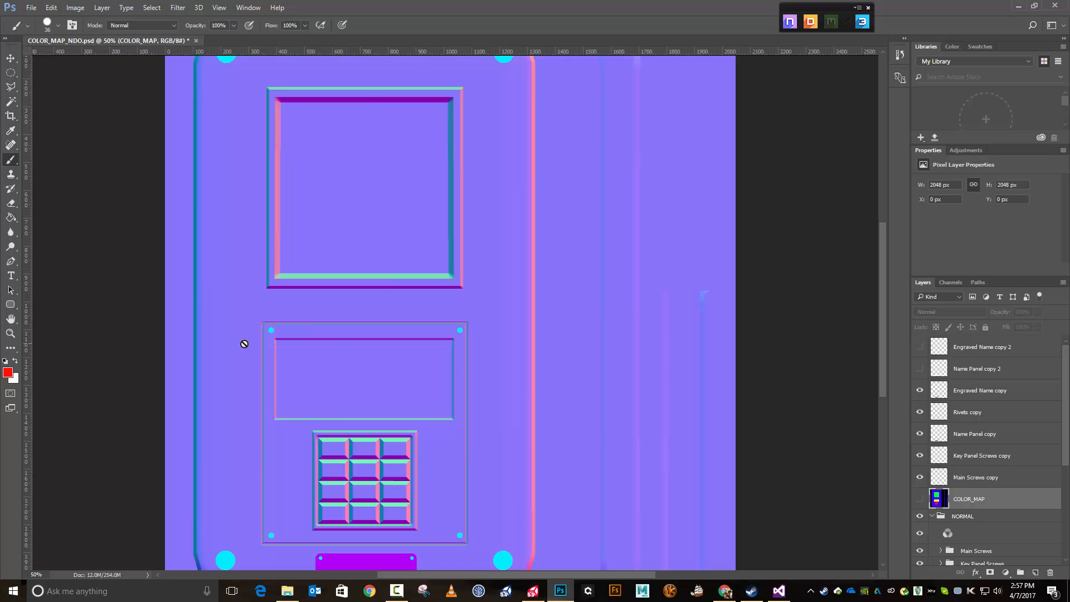
pyautogui.scroll(-1, 361, 359)
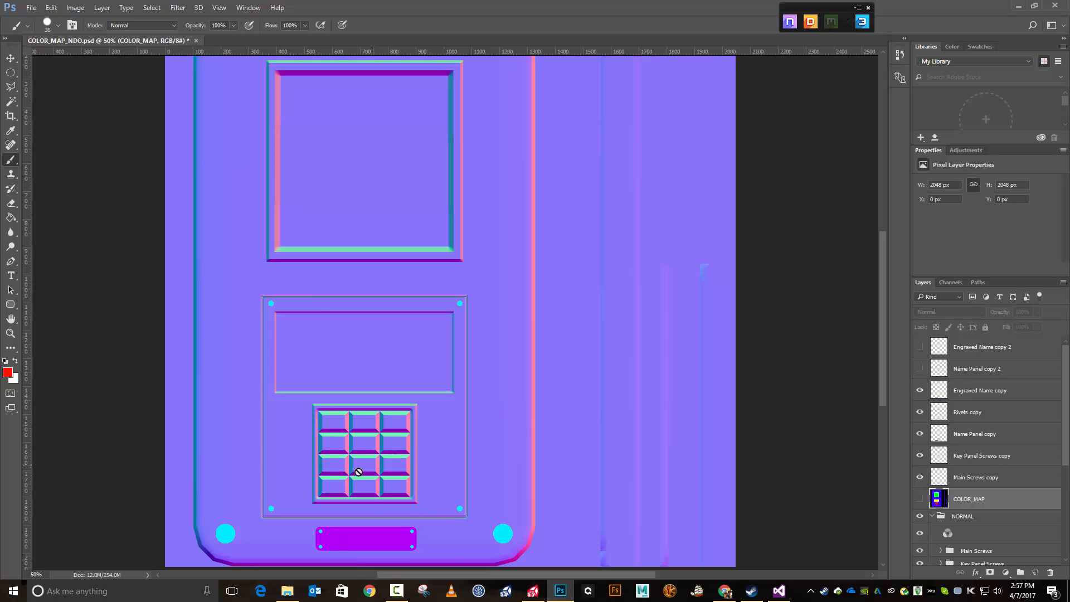
pyautogui.click(919, 497)
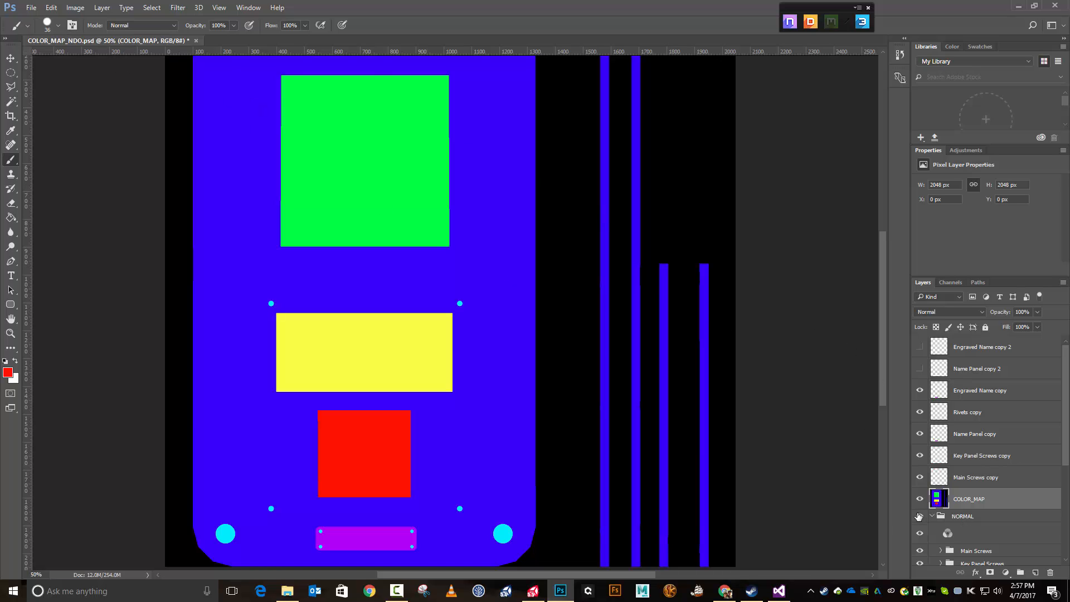
# Hide the NORMAL group and make it the active item in the layer stack
pyautogui.click(920, 516)
pyautogui.scroll(-3, 993, 500)
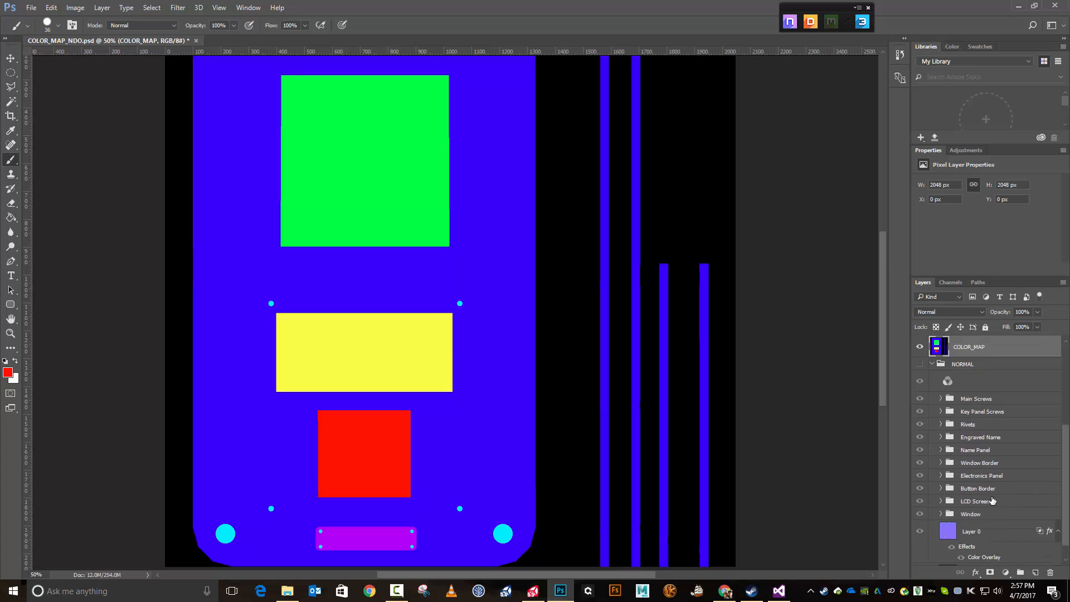
pyautogui.scroll(3, 992, 500)
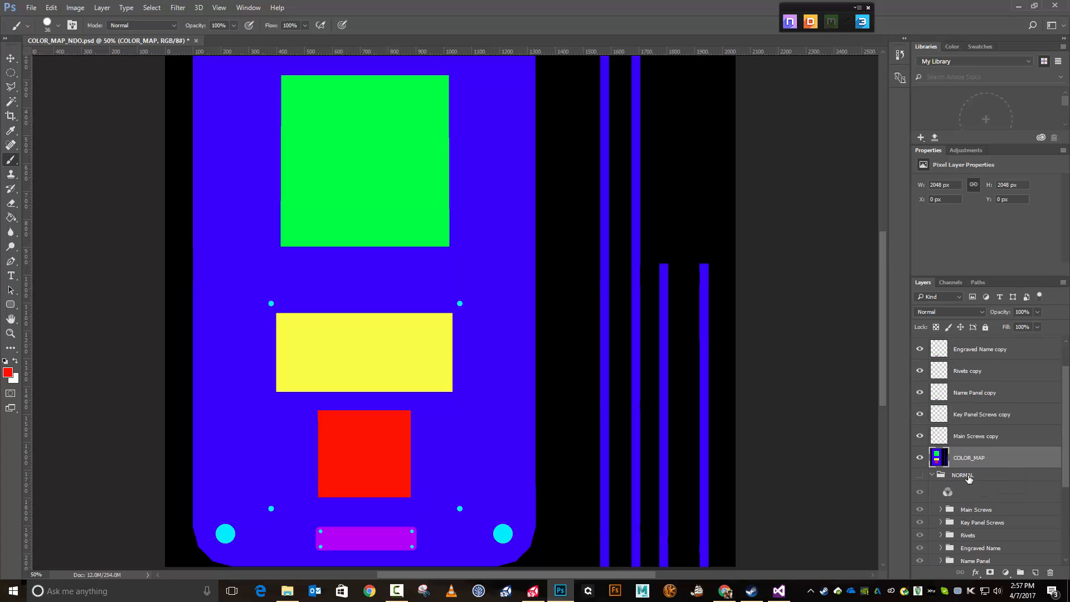
pyautogui.click(968, 478)
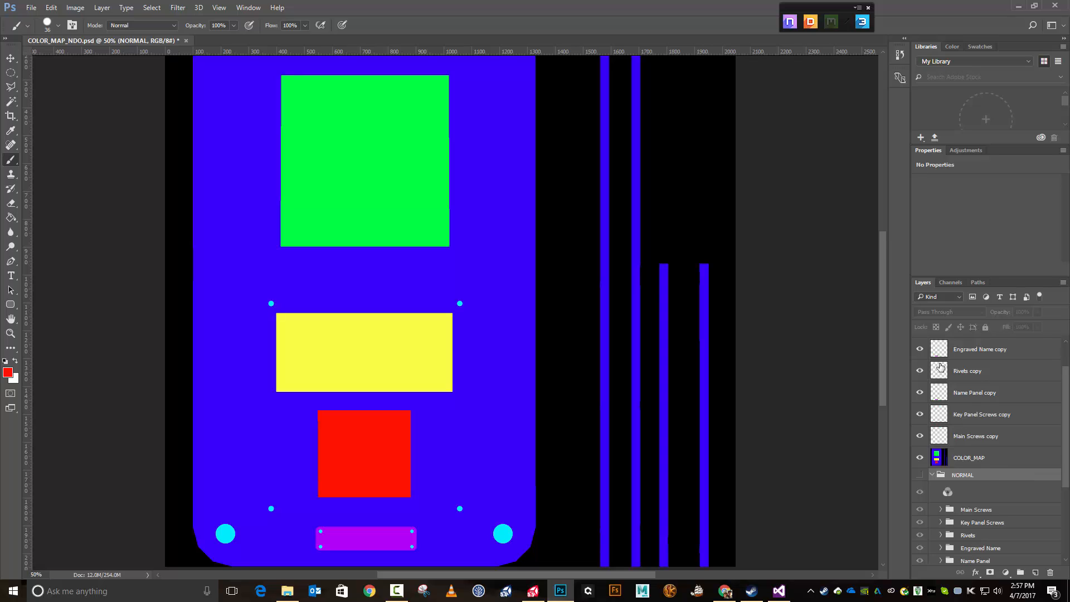
# Check the color map against the NORMAL group by toggling the group's visibility, leave it hidden, and save the document
pyautogui.scroll(1, 977, 393)
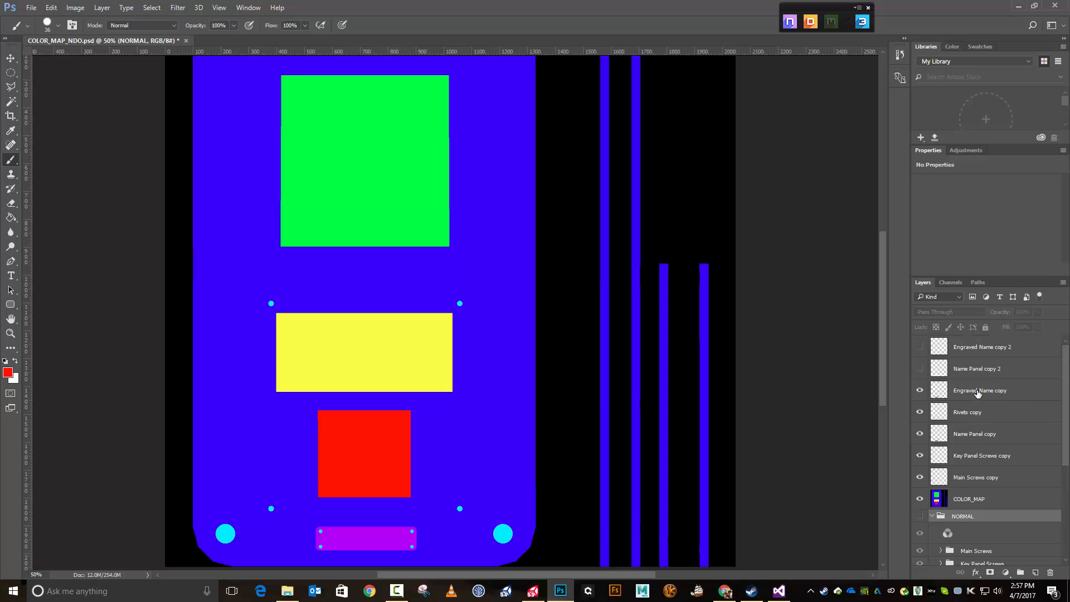
pyautogui.click(920, 519)
pyautogui.click(920, 519)
pyautogui.scroll(-1, 583, 348)
pyautogui.scroll(4, 583, 348)
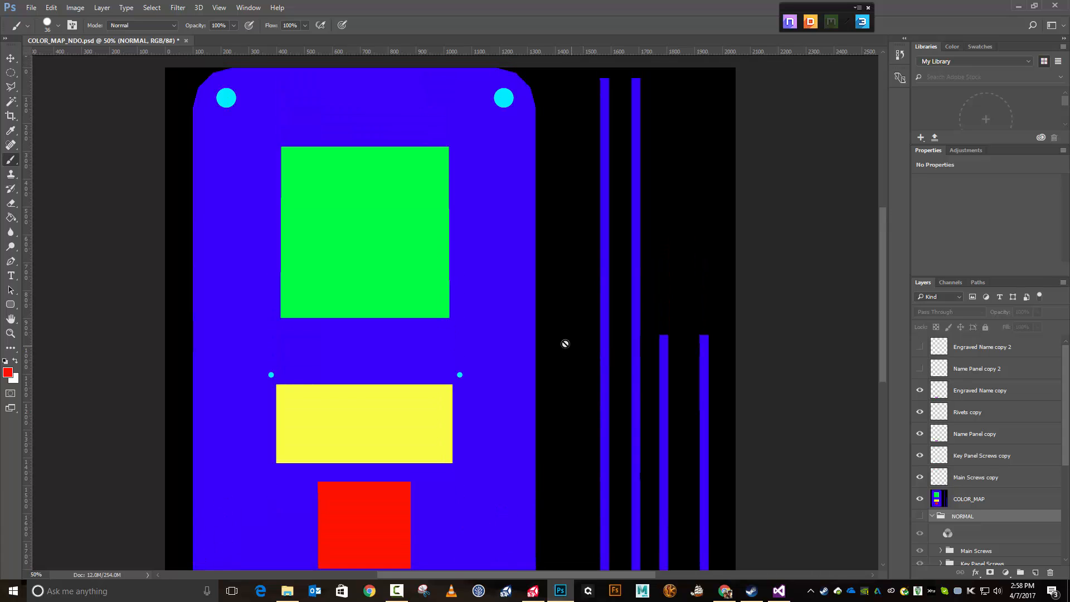
pyautogui.hotkey('ctrl', 's')
# Save a copy of the color map as a PNG in the Security Console folder with Smallest / Slow compression and no interlacing
pyautogui.click(31, 9)
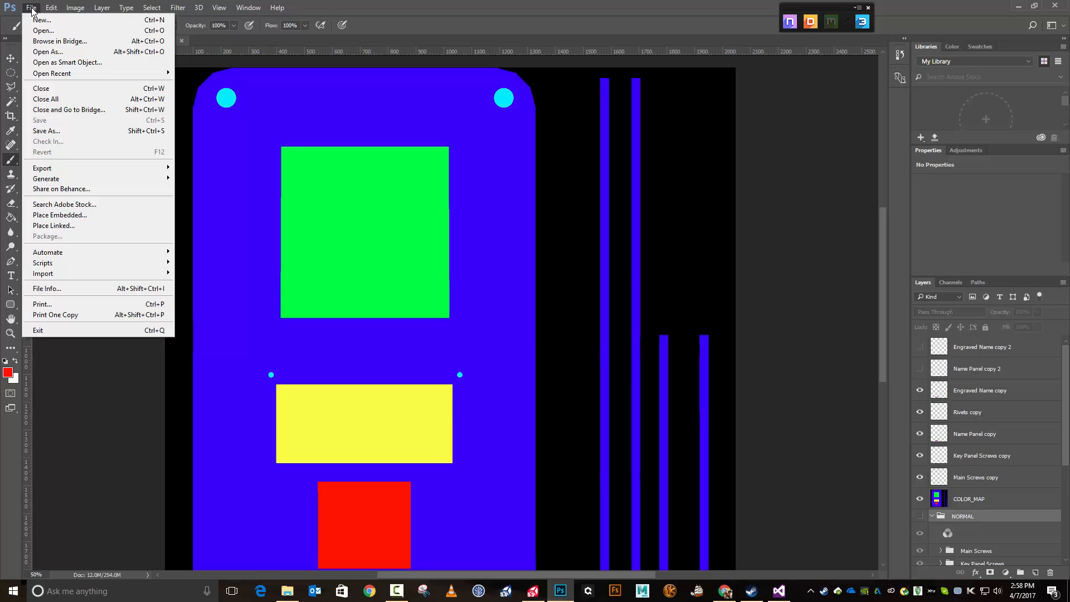
pyautogui.moveTo(72, 168)
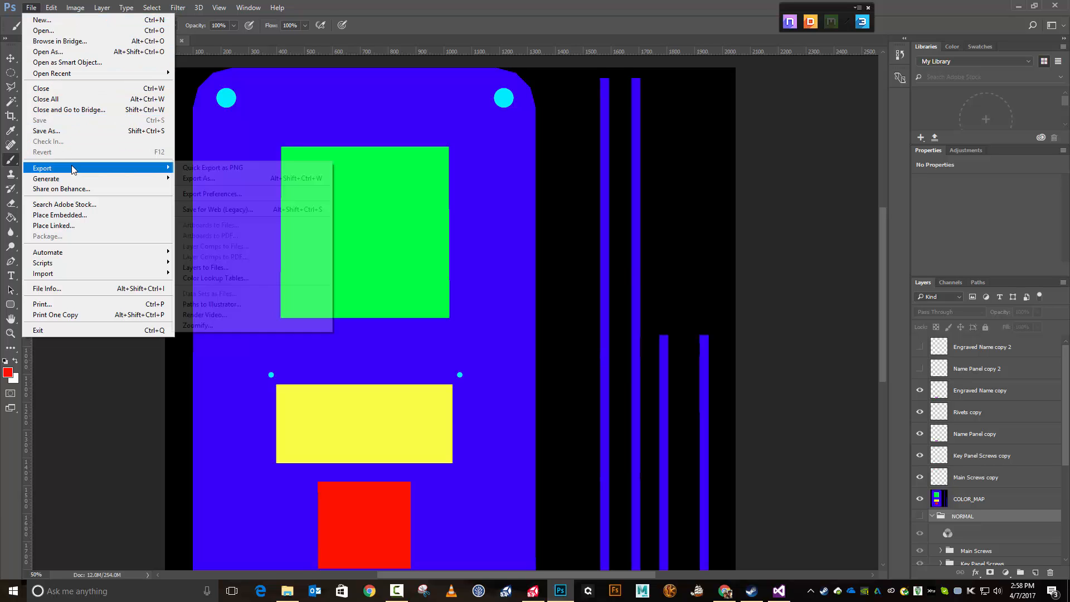
pyautogui.click(69, 133)
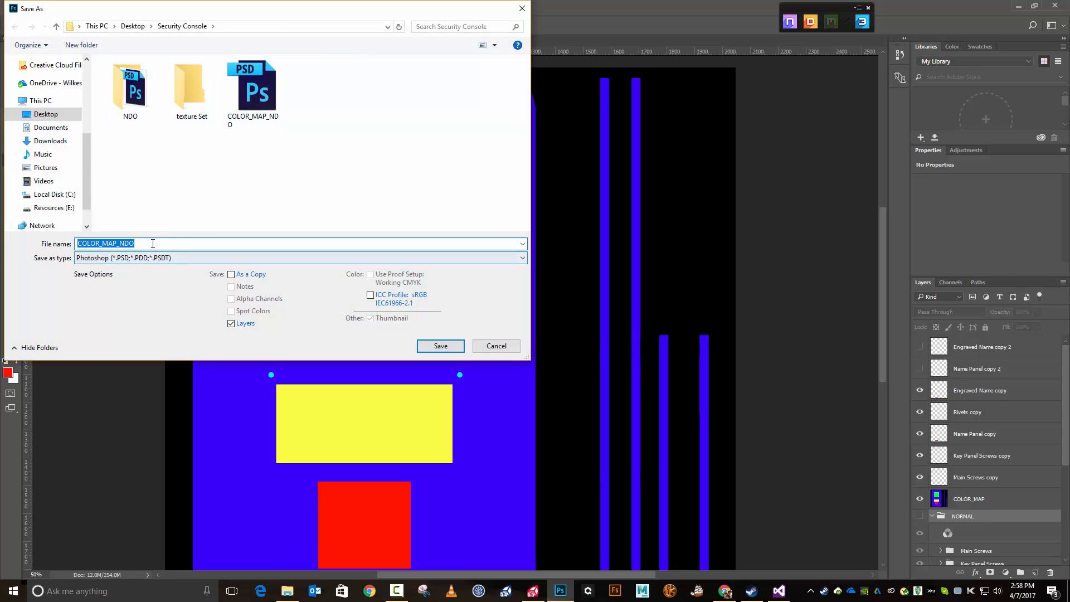
pyautogui.click(163, 259)
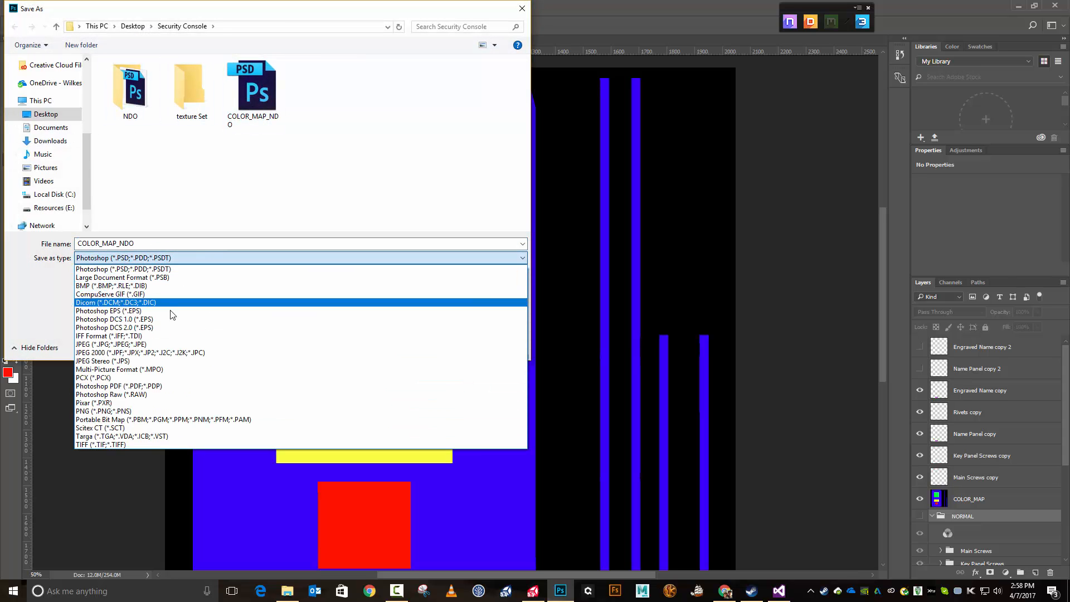
pyautogui.click(161, 411)
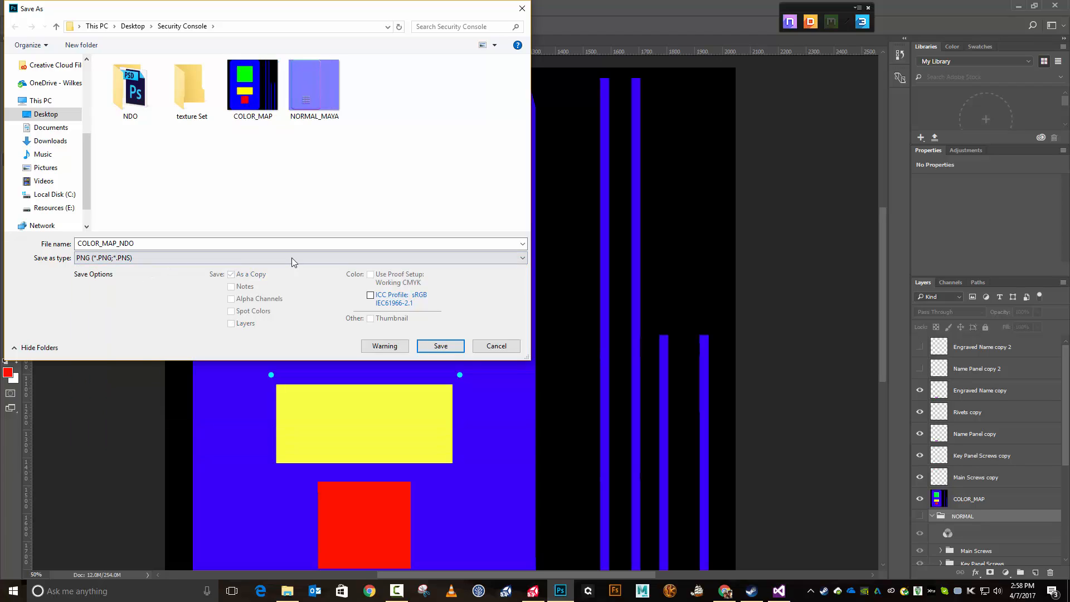
pyautogui.click(456, 350)
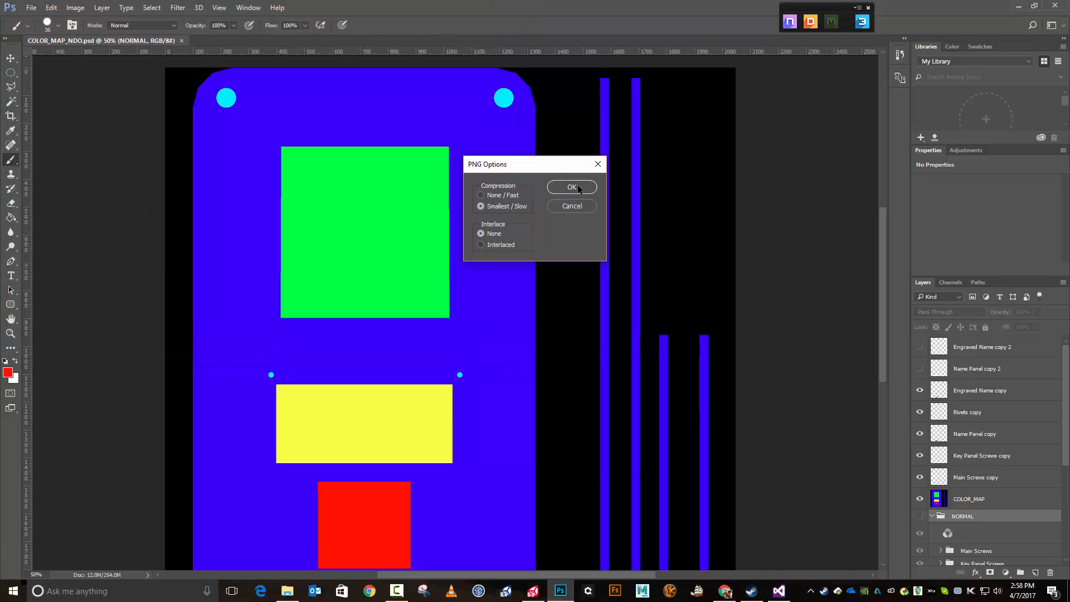
pyautogui.click(572, 188)
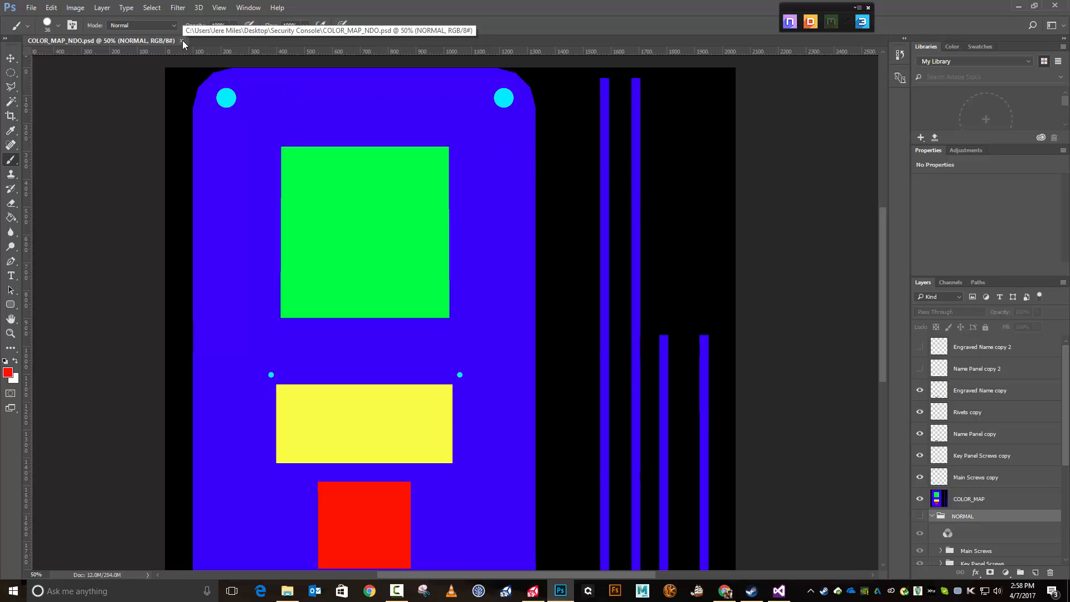
# Show the NORMAL group with its nDo panel set aside, and hide COLOR_MAP and the five visible detail copies above it
pyautogui.click(920, 517)
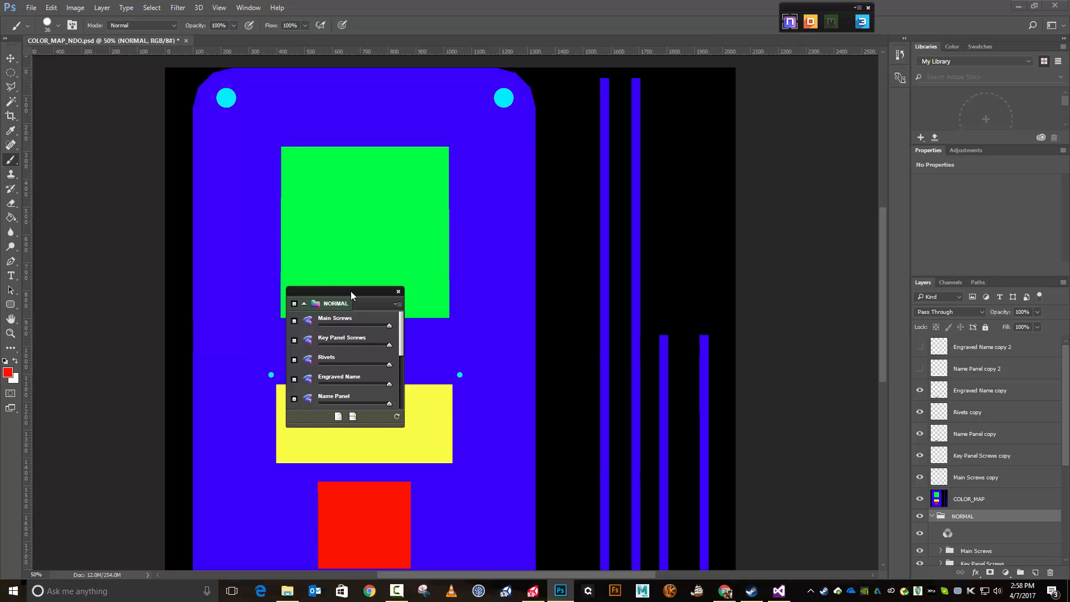
pyautogui.moveTo(351, 291); pyautogui.dragTo(115, 194)
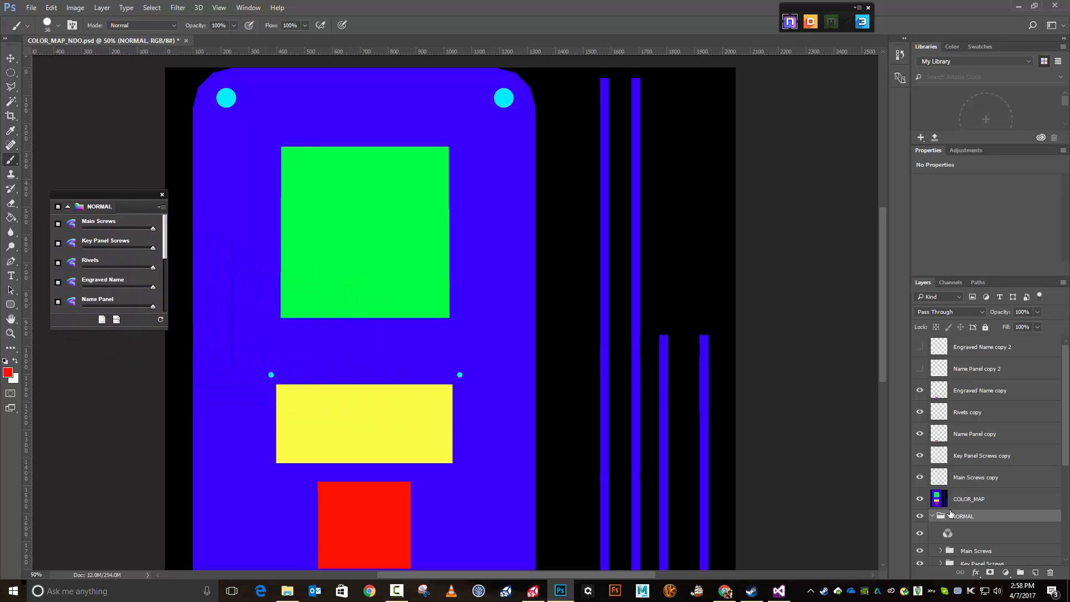
pyautogui.click(920, 498)
pyautogui.moveTo(920, 480); pyautogui.dragTo(920, 391)
# Add a new empty layer directly above Layer 0 and move the nDo panel clear of the console's lower half
pyautogui.scroll(-5, 938, 437)
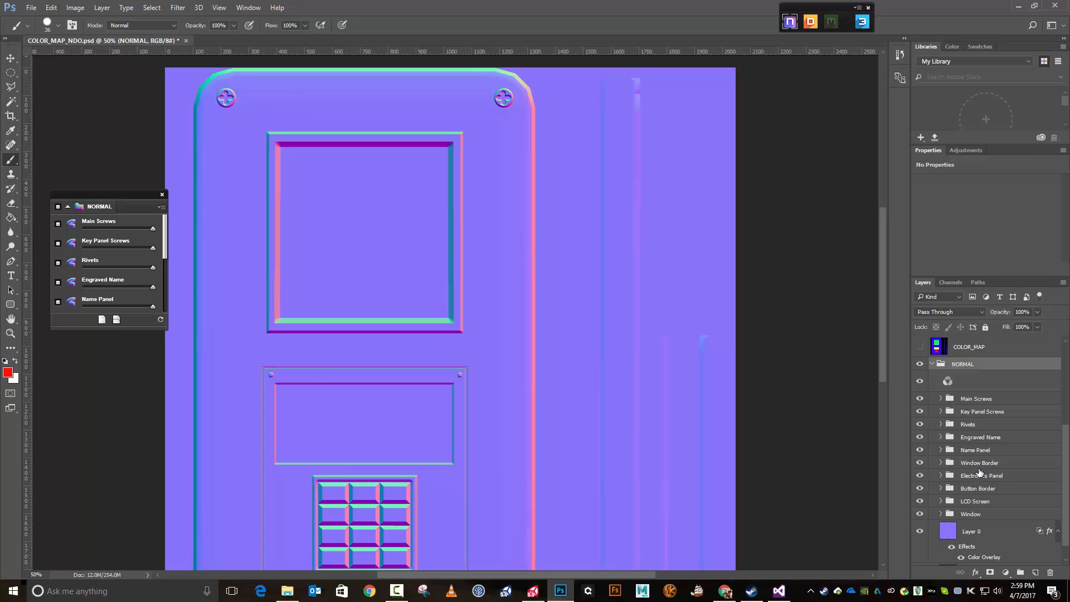
pyautogui.scroll(-1, 981, 490)
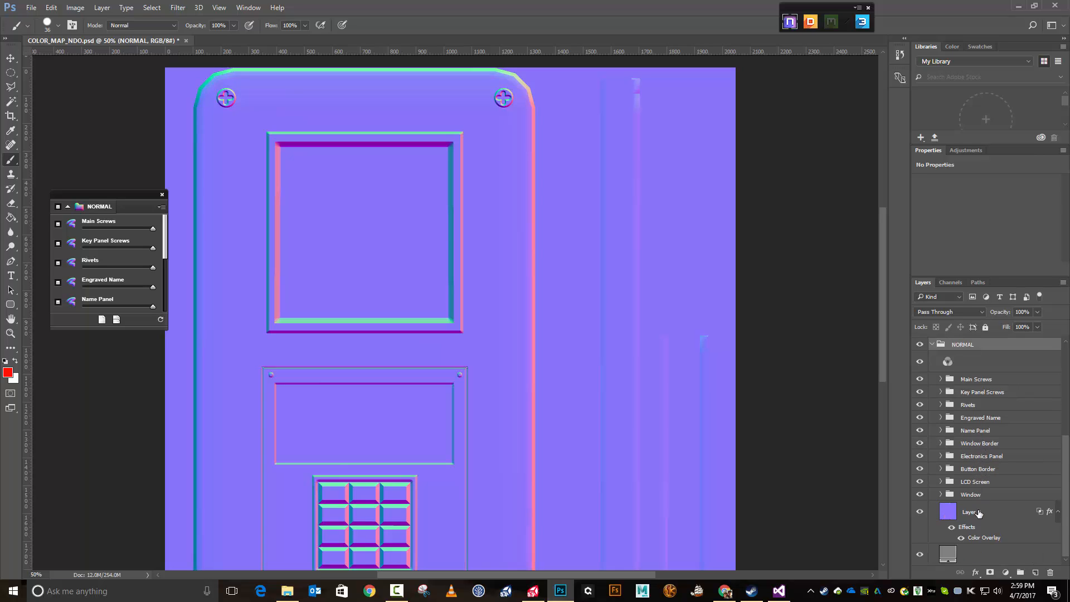
pyautogui.click(970, 512)
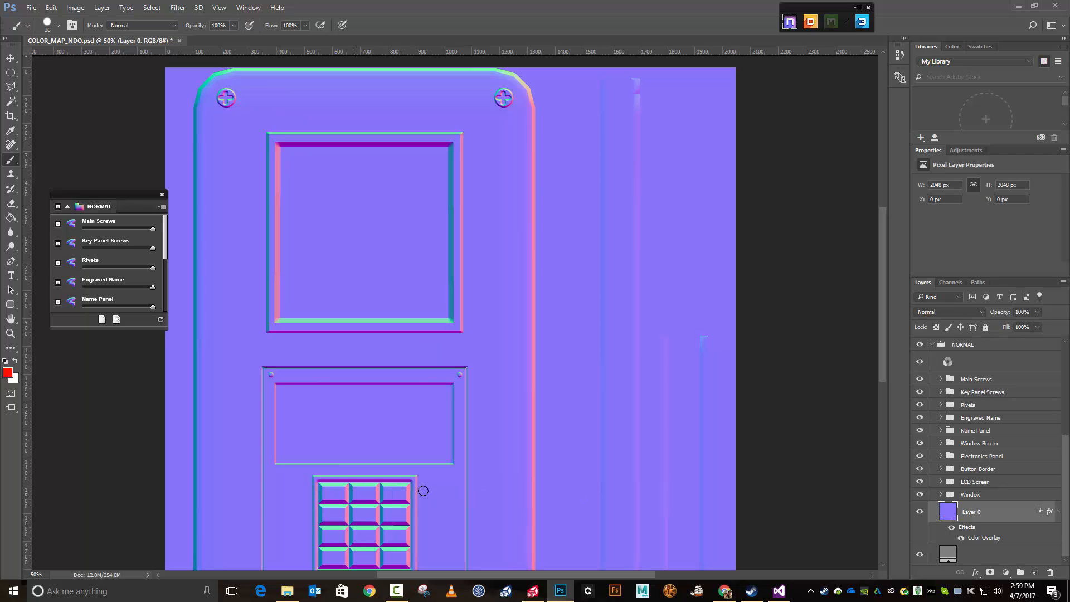
pyautogui.scroll(-1, 435, 486)
pyautogui.scroll(-4, 435, 486)
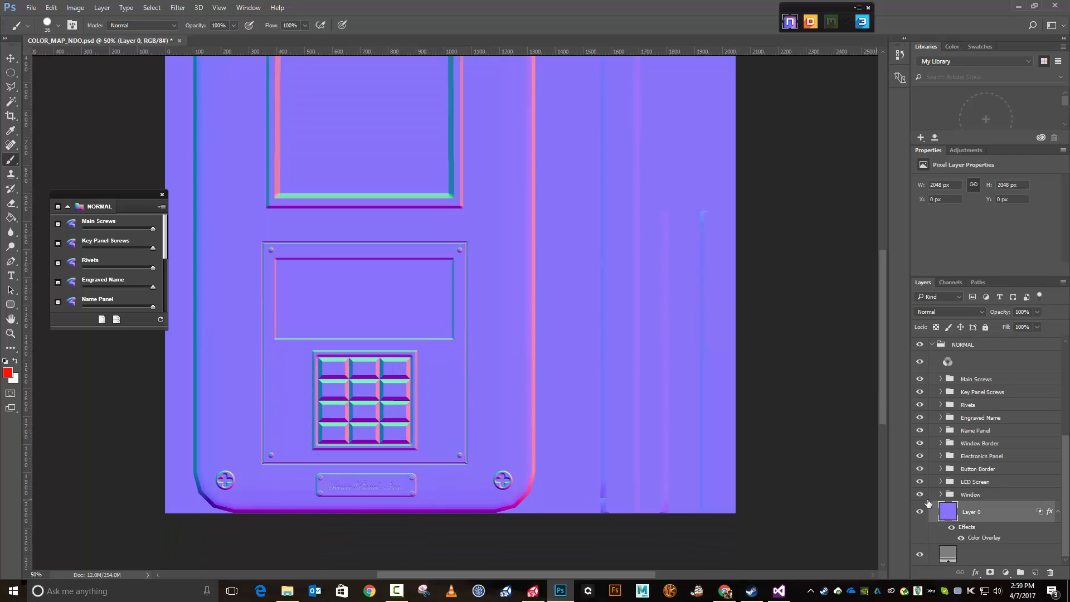
pyautogui.click(1034, 573)
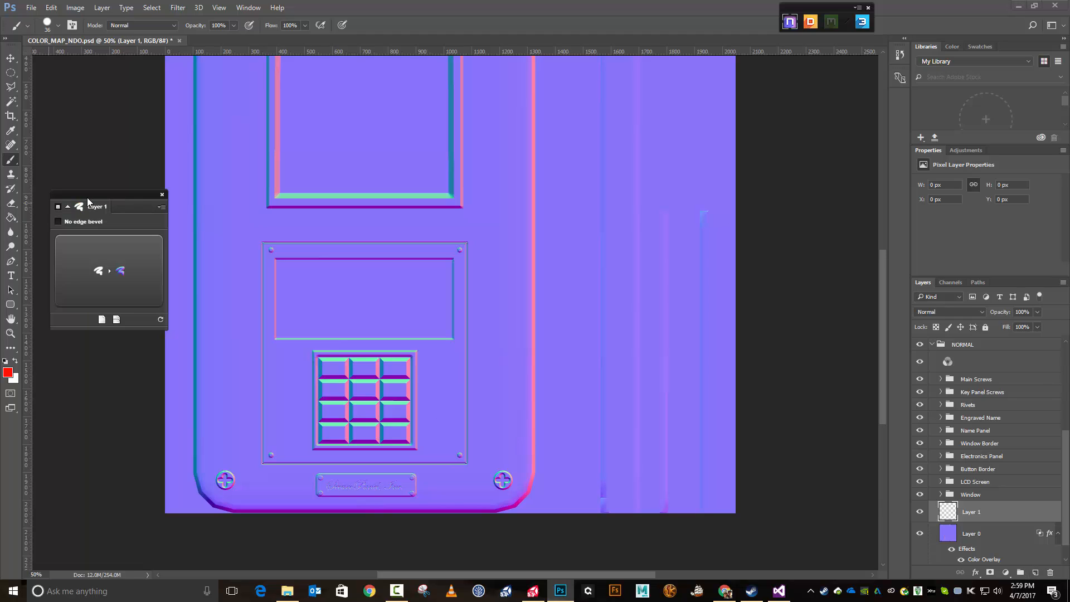
pyautogui.moveTo(90, 195)
pyautogui.mouseDown()
pyautogui.moveTo(76, 139)
pyautogui.moveTo(79, 113)
pyautogui.moveTo(93, 105)
pyautogui.mouseUp()
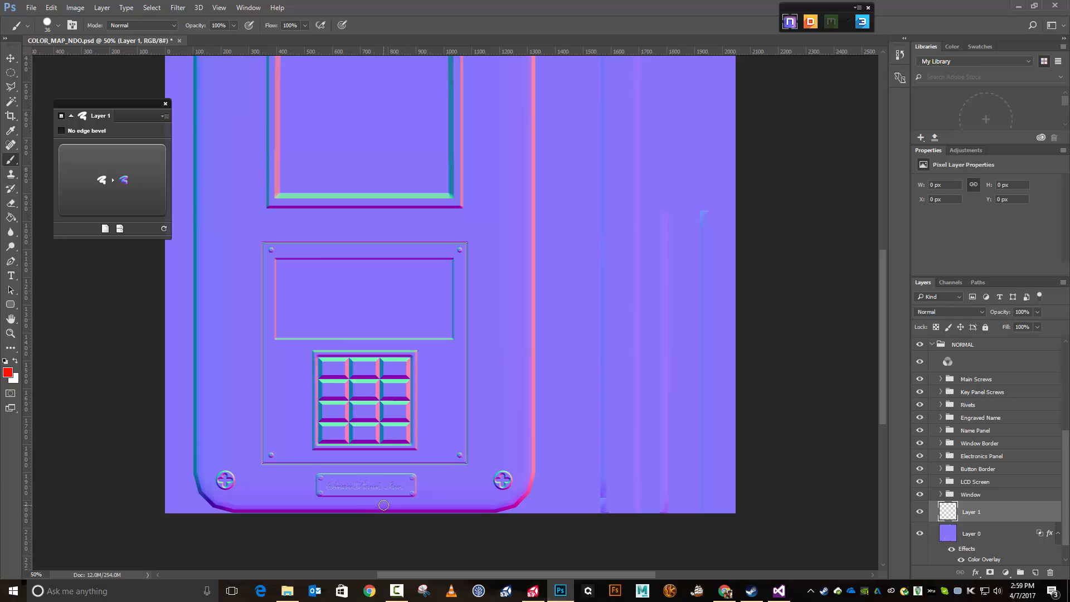
# Set the Type tool's font to Terminal for labelling the console's keypad
pyautogui.scroll(1, 383, 505)
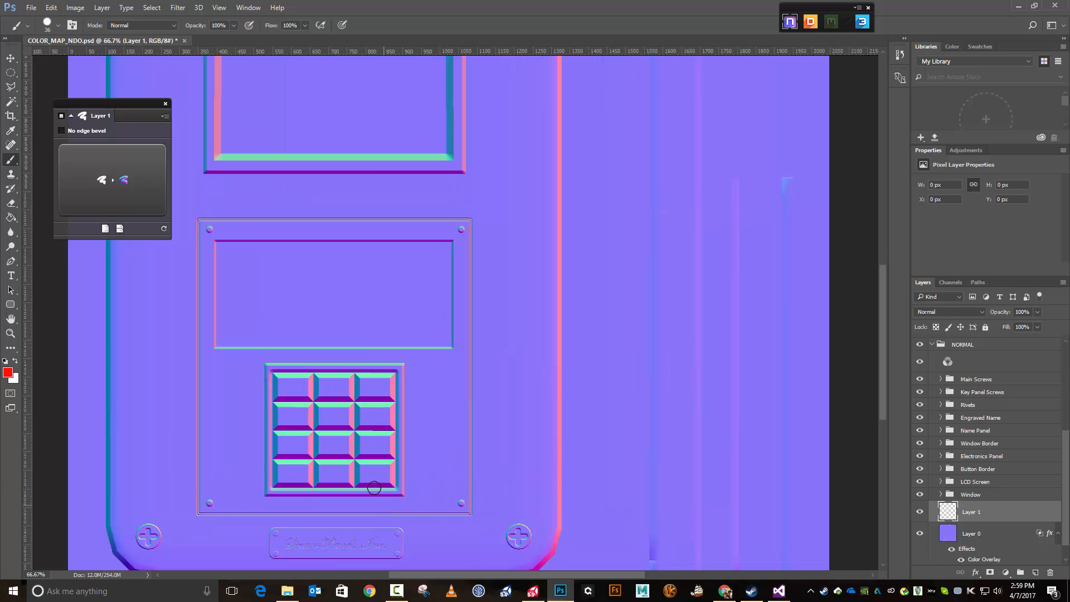
pyautogui.scroll(-2, 346, 434)
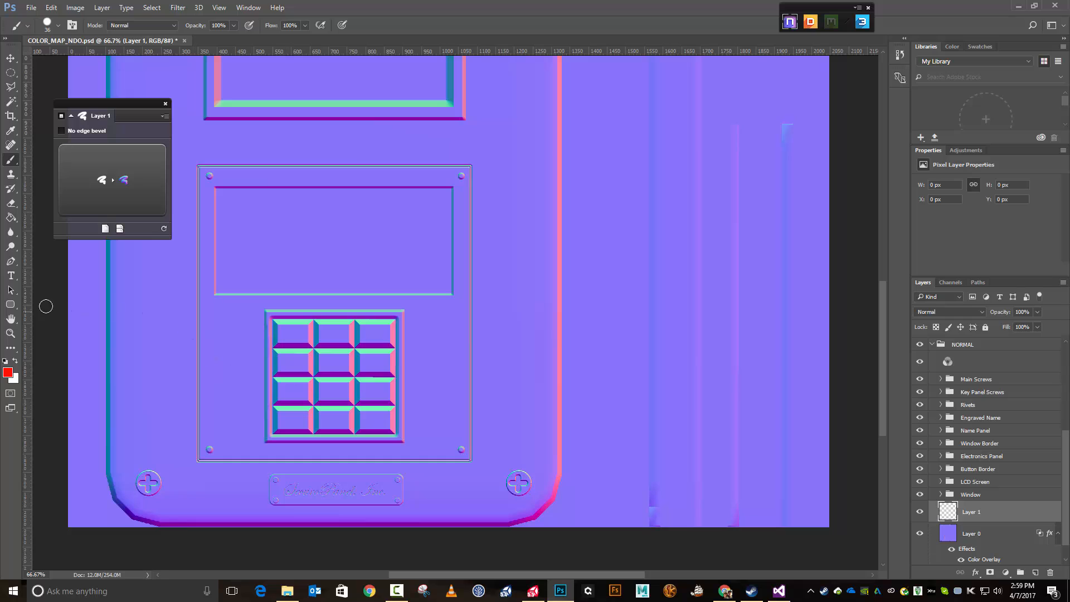
pyautogui.click(10, 277)
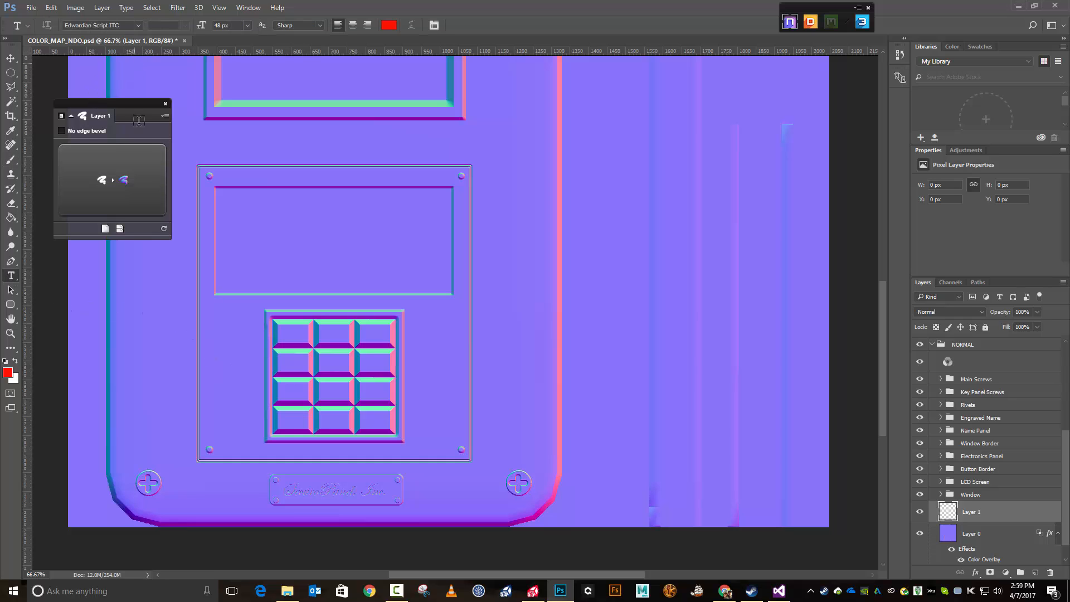
pyautogui.click(138, 25)
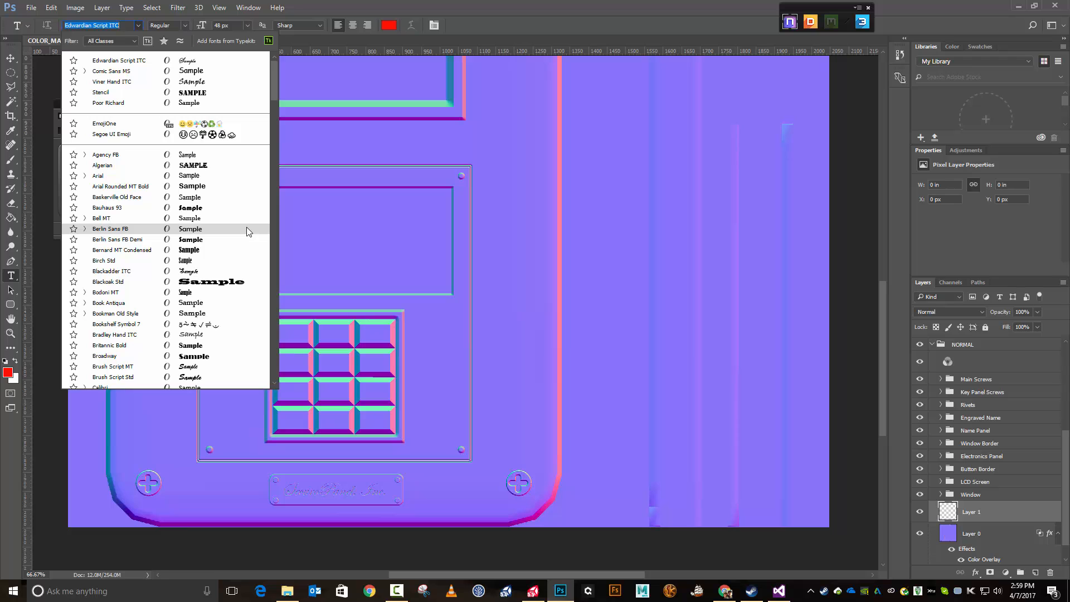
pyautogui.scroll(-6, 247, 226)
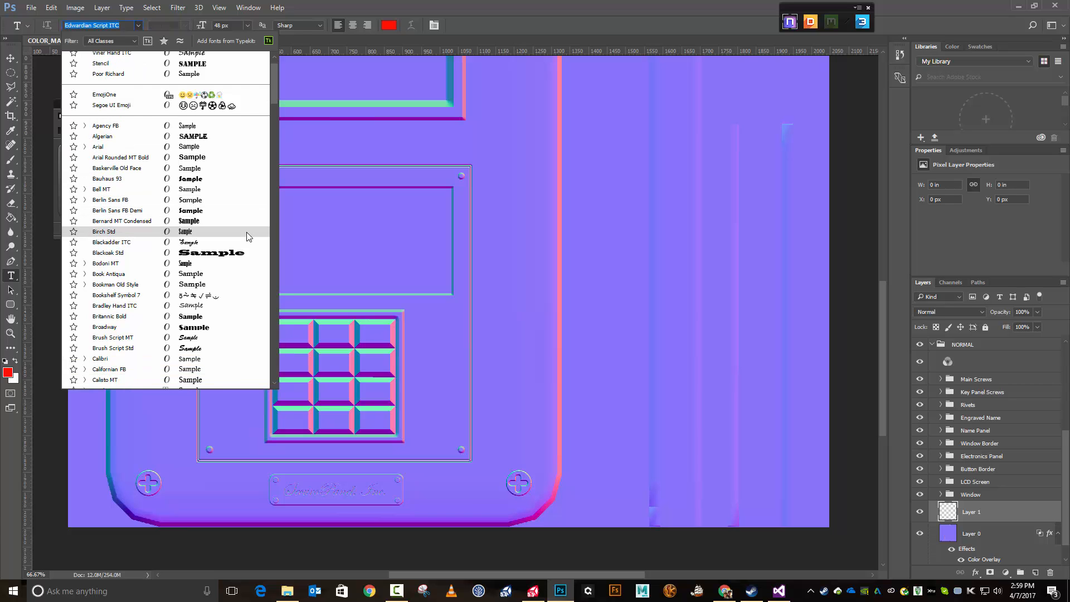
pyautogui.scroll(-2, 248, 236)
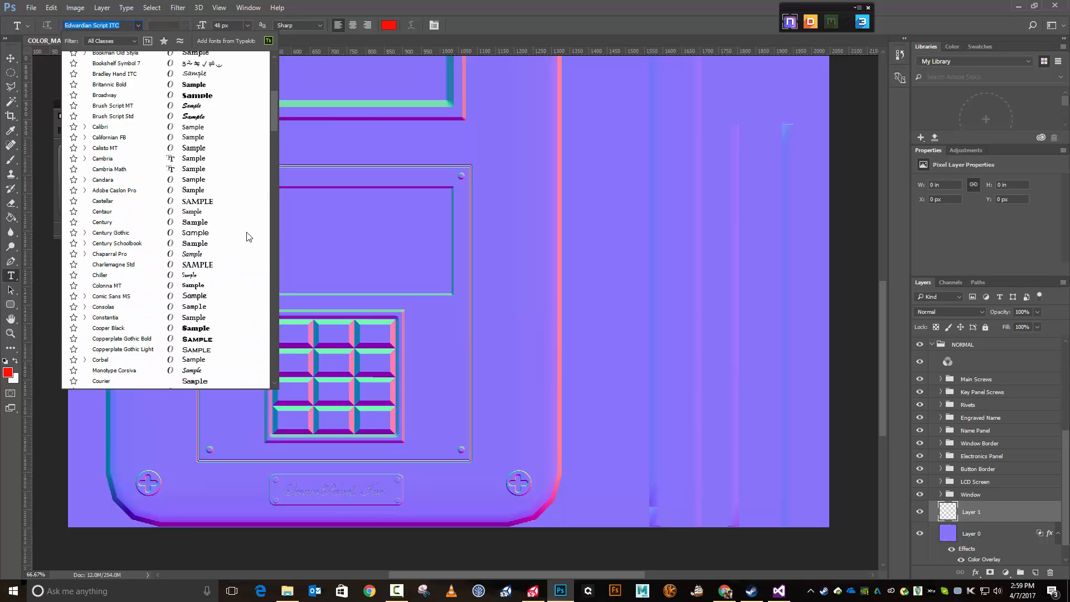
pyautogui.scroll(-3, 249, 236)
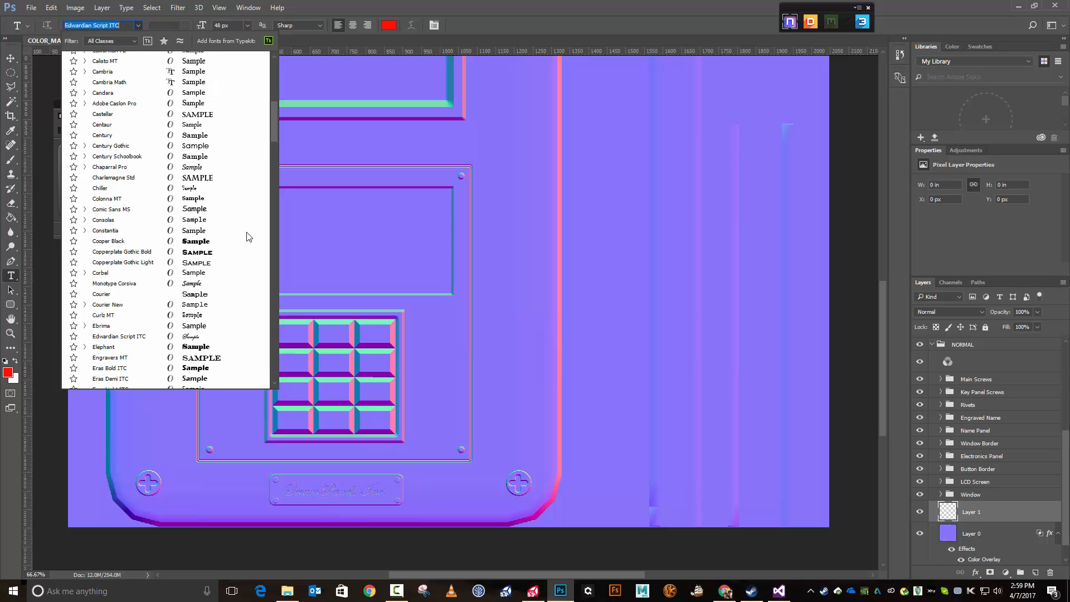
pyautogui.scroll(-5, 249, 236)
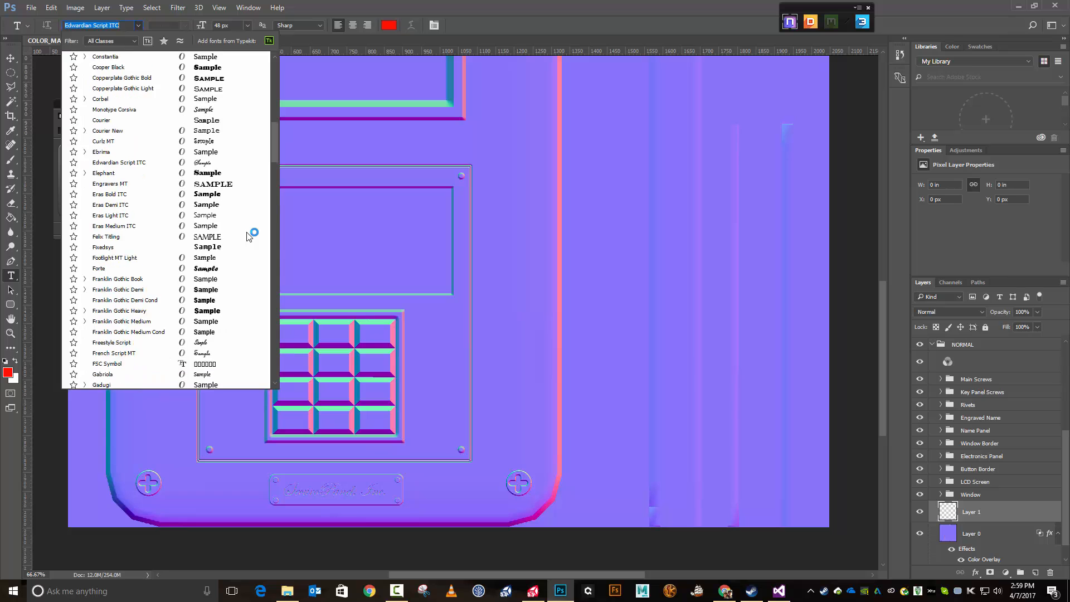
pyautogui.scroll(-4, 248, 236)
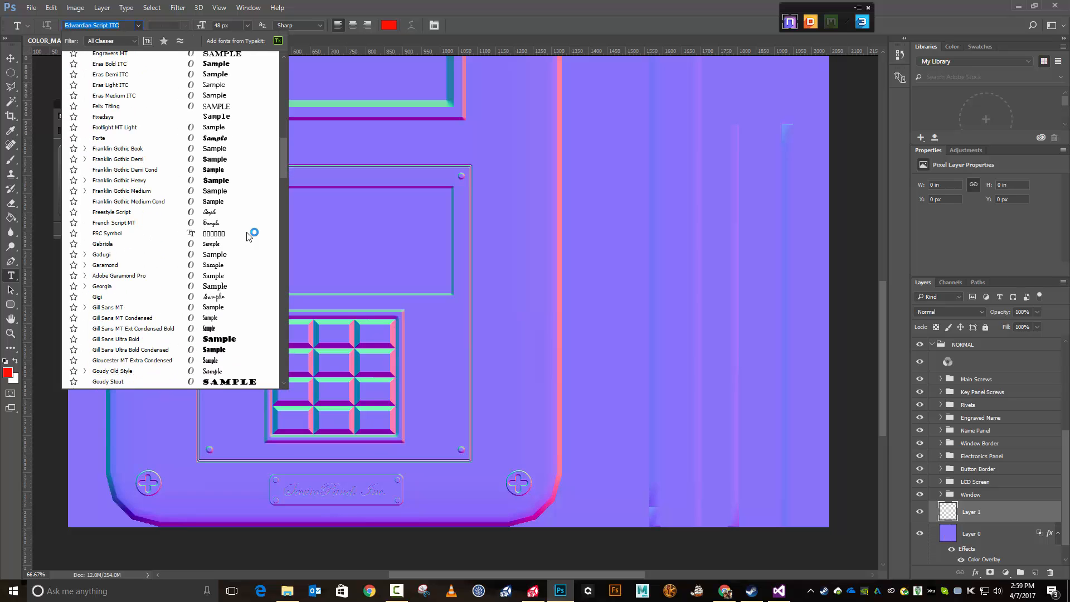
pyautogui.scroll(-4, 242, 334)
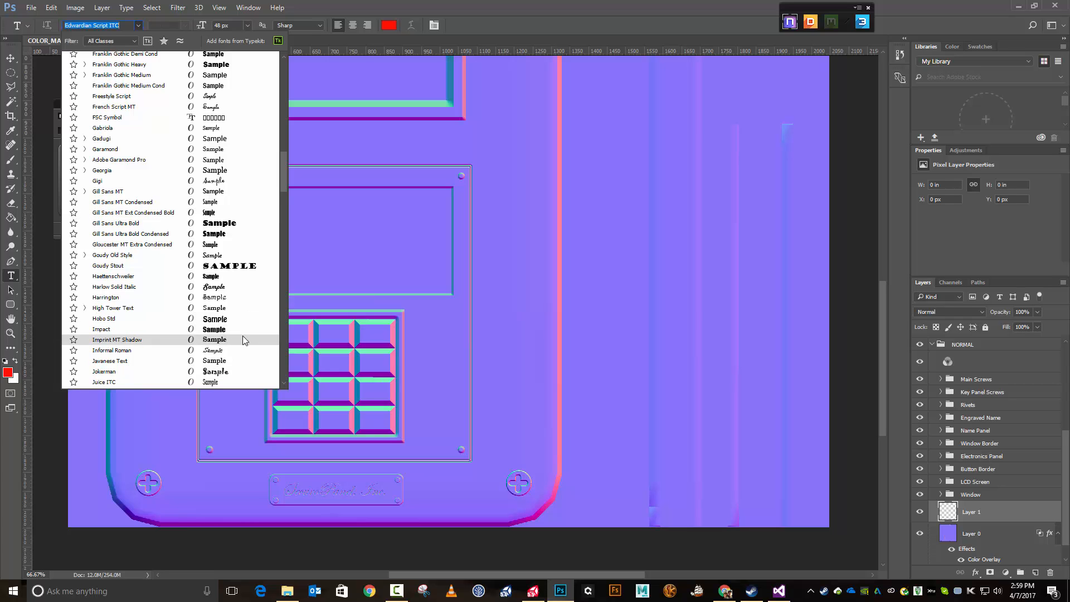
pyautogui.scroll(-2, 242, 335)
pyautogui.scroll(-4, 245, 340)
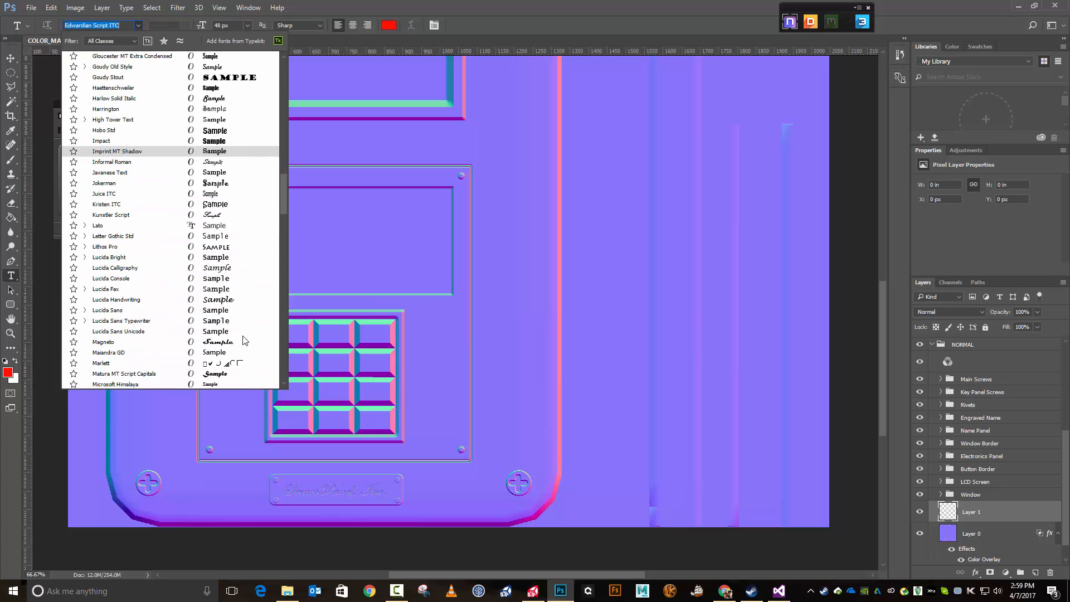
pyautogui.scroll(-3, 243, 340)
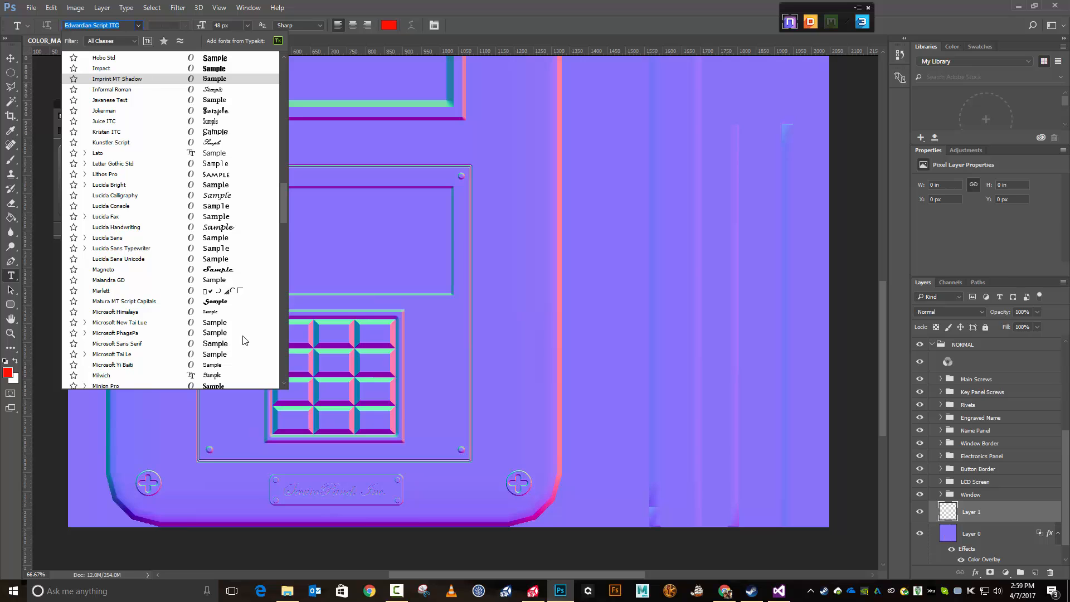
pyautogui.scroll(-4, 243, 340)
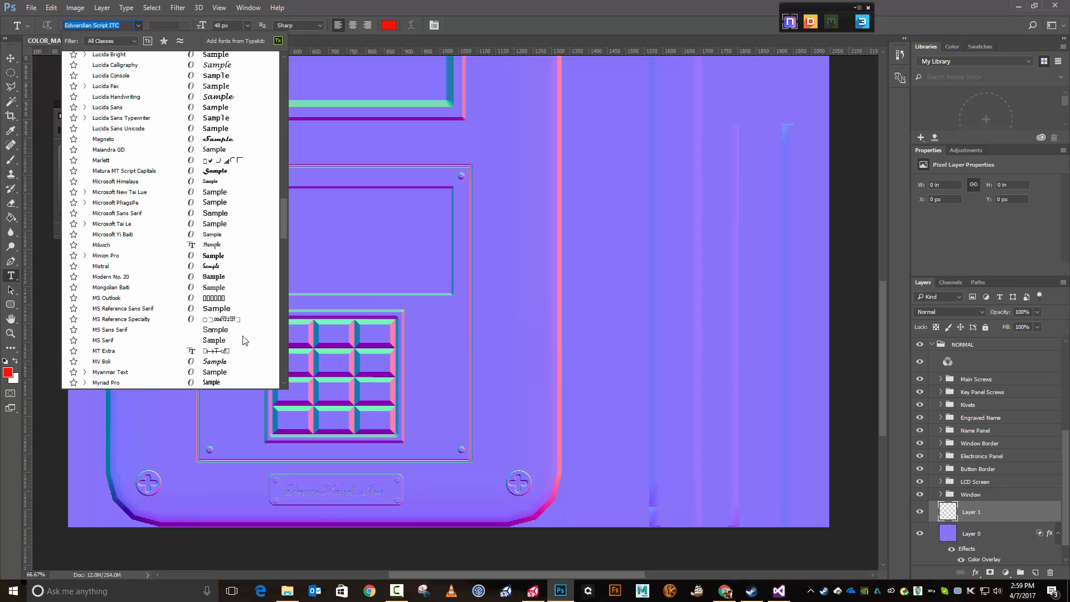
pyautogui.scroll(-3, 243, 341)
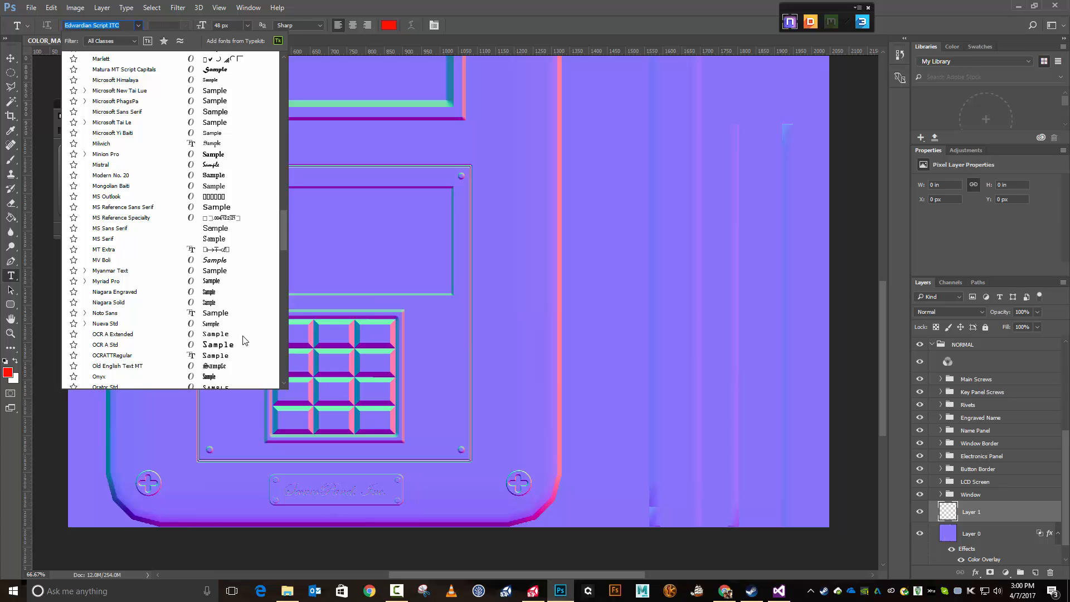
pyautogui.scroll(-1, 243, 341)
pyautogui.scroll(-2, 242, 341)
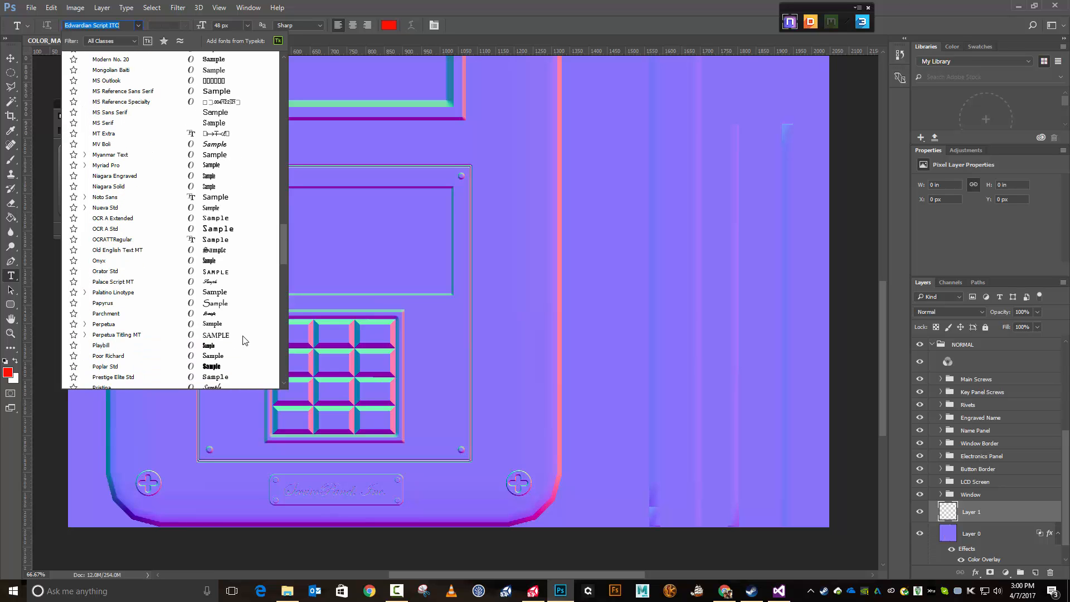
pyautogui.scroll(-2, 243, 341)
pyautogui.scroll(-1, 243, 341)
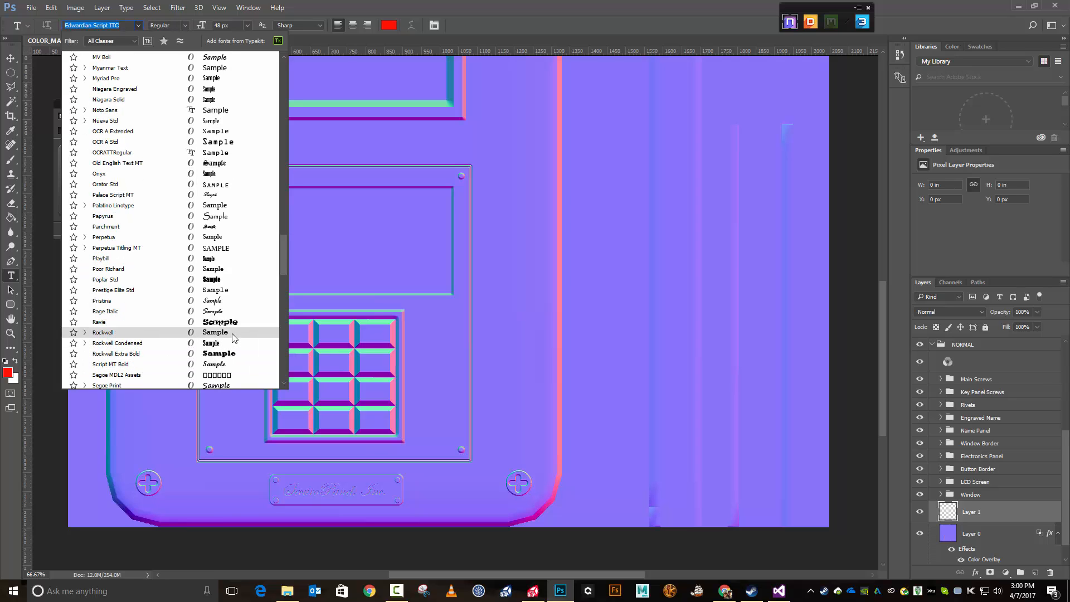
pyautogui.scroll(-3, 234, 338)
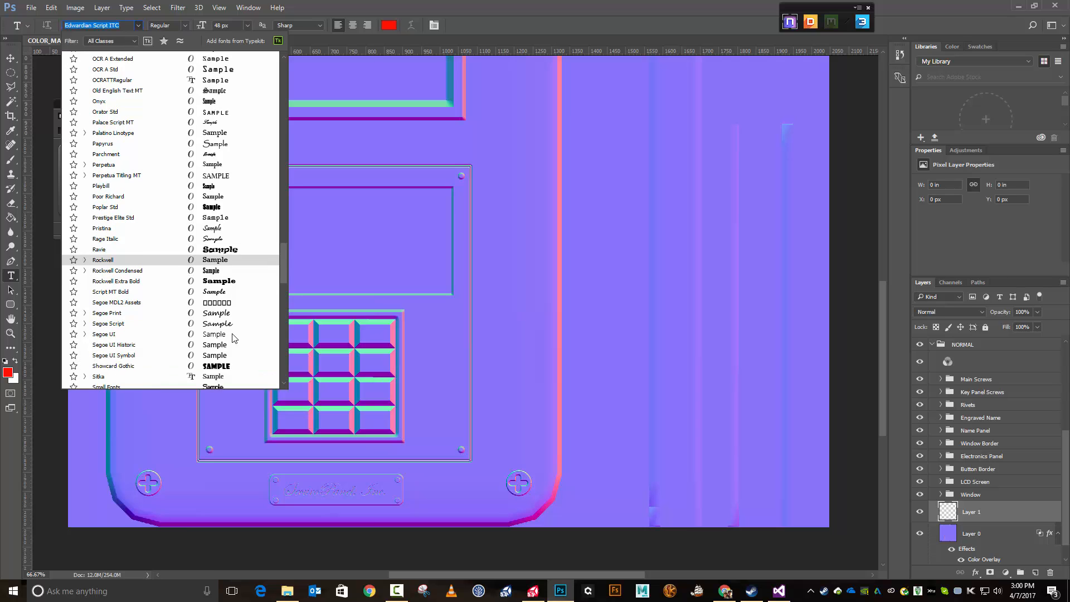
pyautogui.scroll(-5, 234, 337)
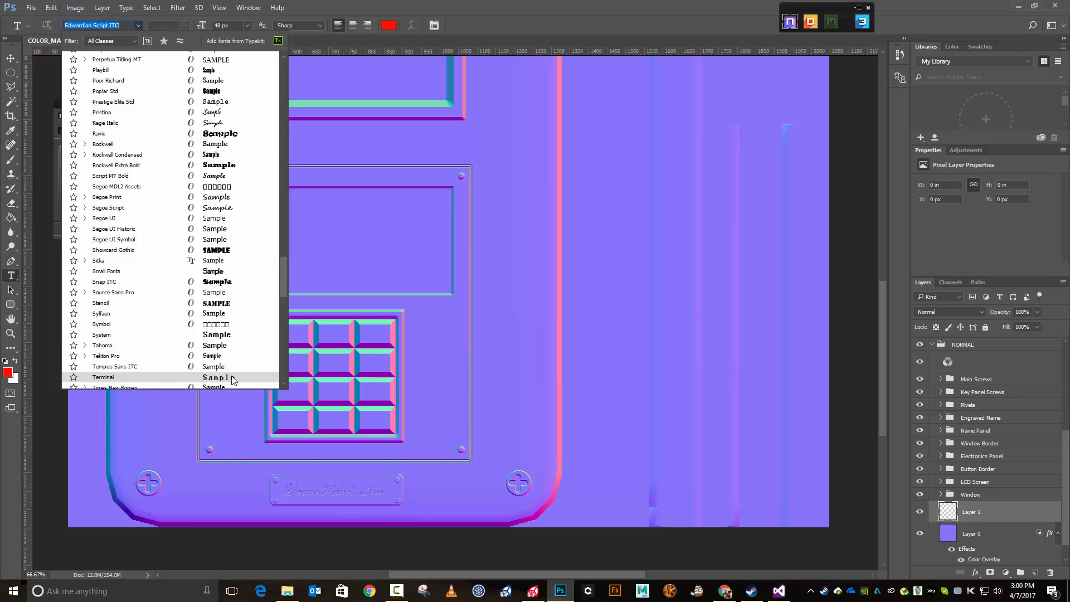
pyautogui.scroll(-1, 232, 374)
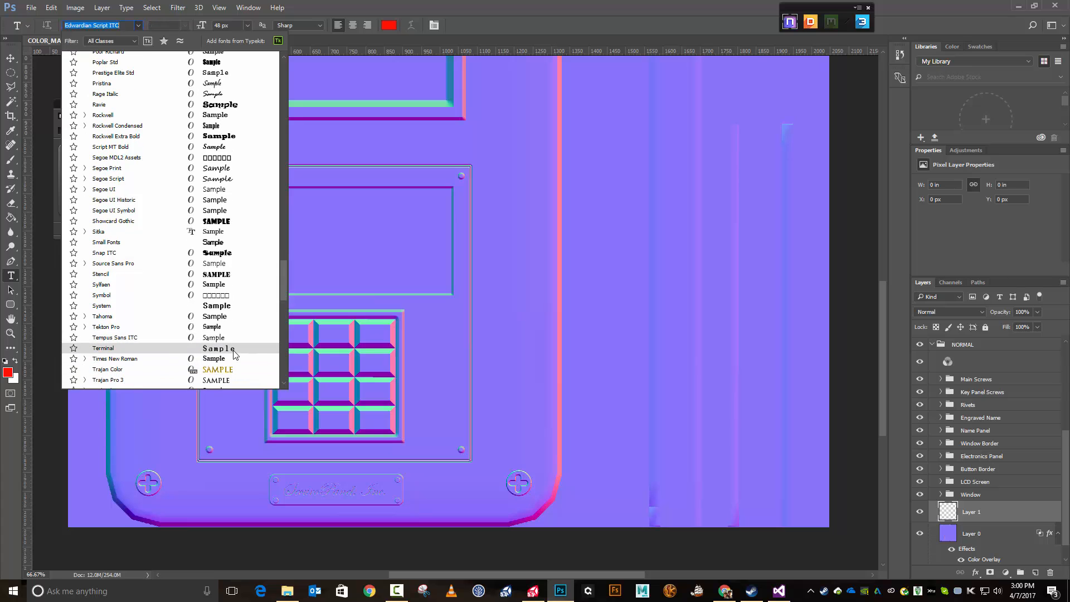
pyautogui.click(233, 350)
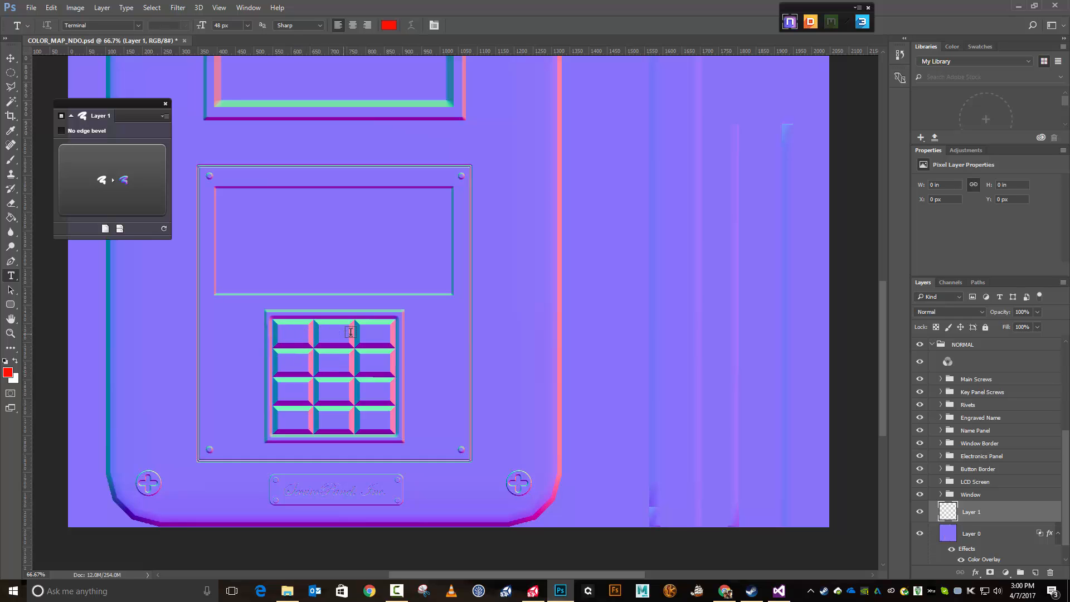
# Start a text entry on the keypad's upper-right key and set the text color to white (ffffff)
pyautogui.click(376, 334)
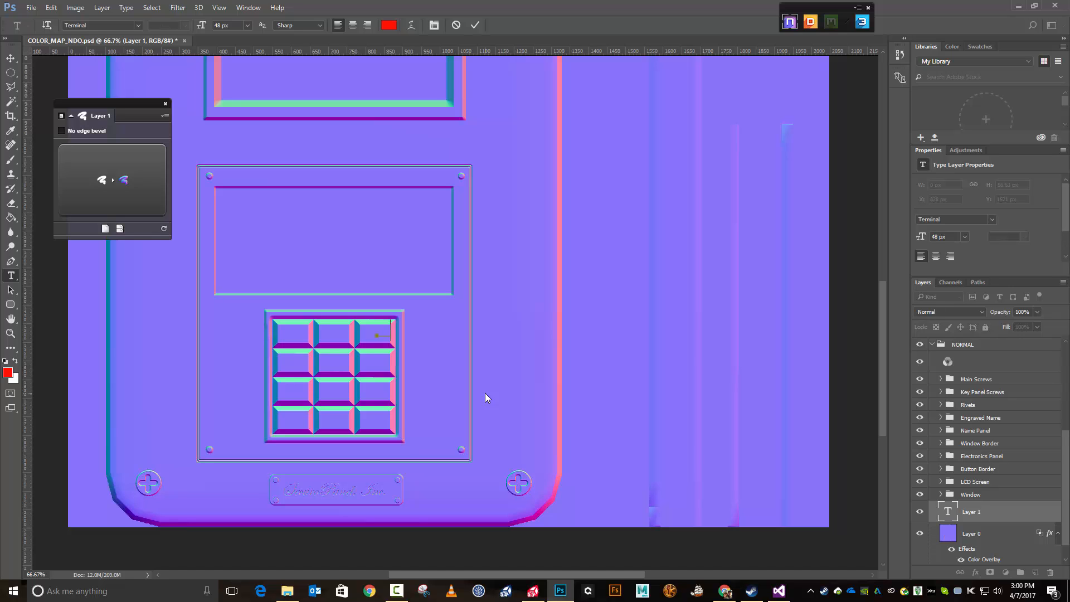
pyautogui.write('9')
pyautogui.press('BackSpace')
pyautogui.click(388, 25)
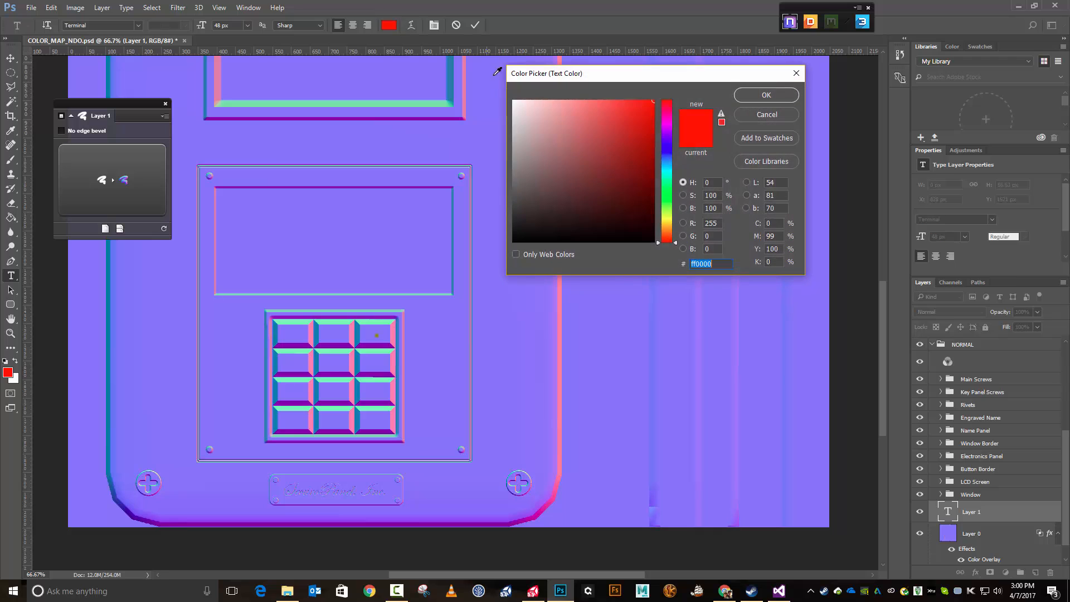
pyautogui.click(516, 131)
pyautogui.click(514, 101)
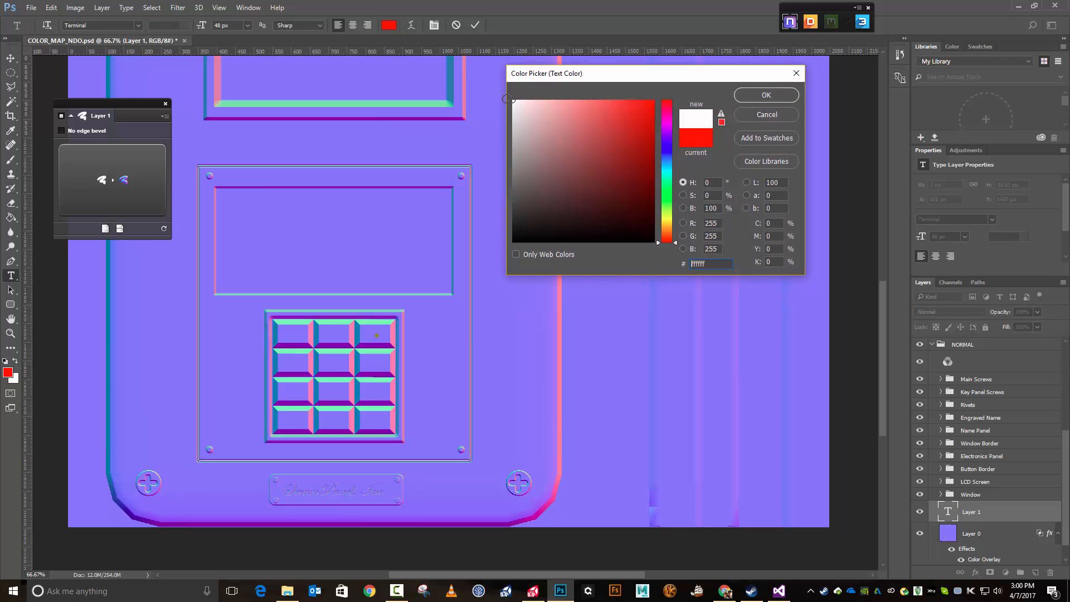
pyautogui.click(767, 96)
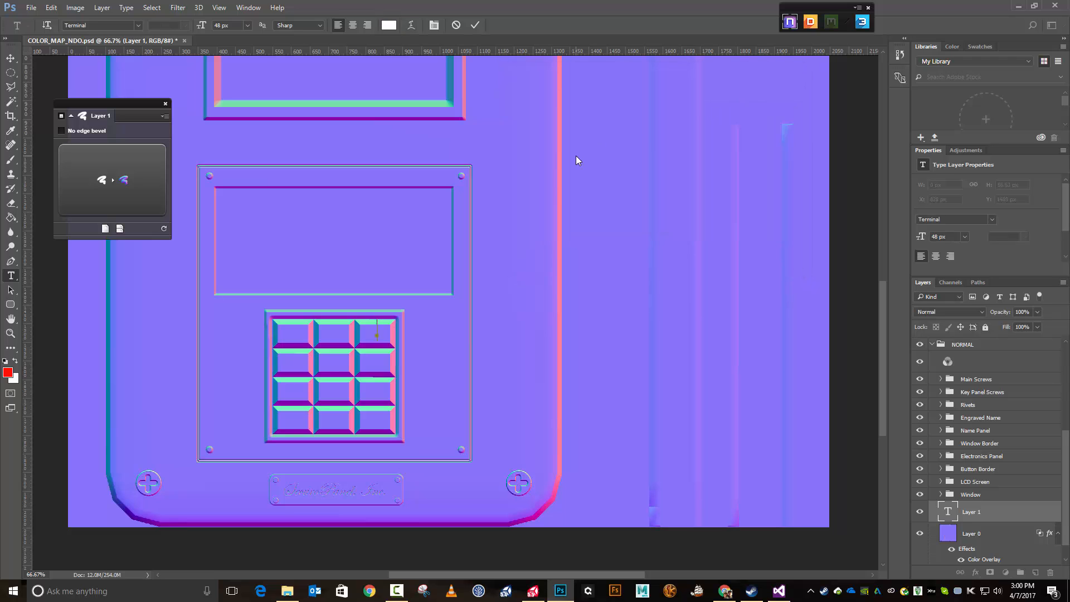
# Enter 9 on the keypad's upper-right key at a text size of 30 px and commit it
pyautogui.write('9')
pyautogui.hotkey('ctrl', 'a')
pyautogui.click(248, 26)
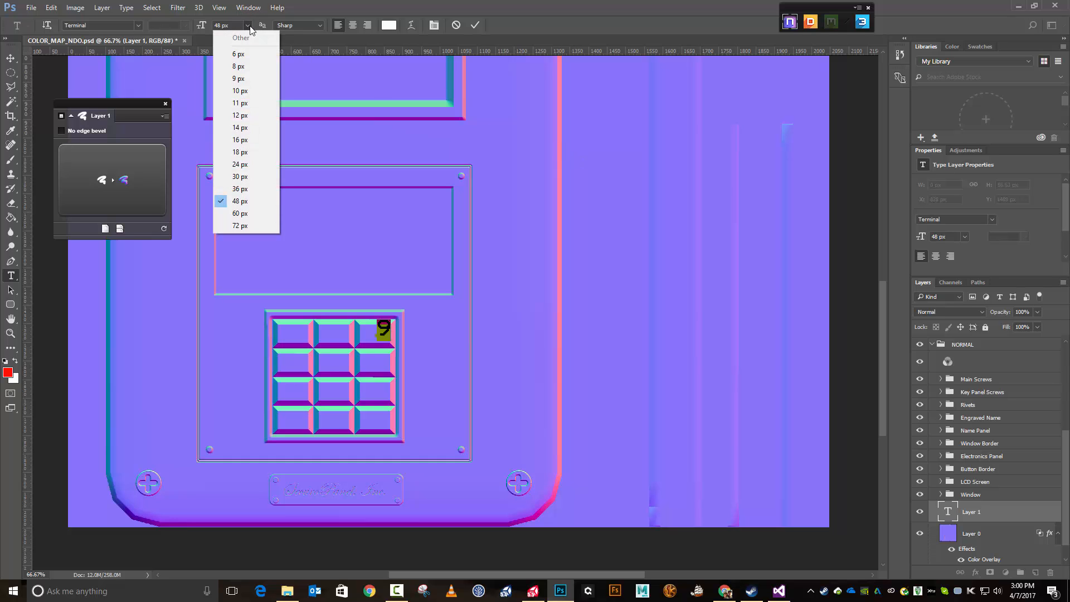
pyautogui.click(243, 188)
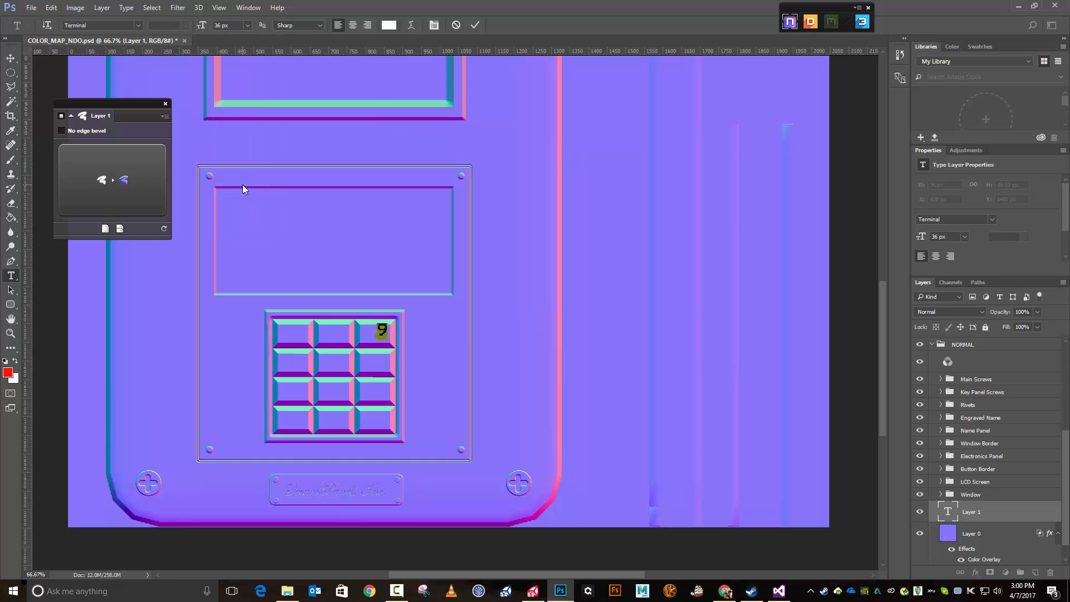
pyautogui.click(248, 26)
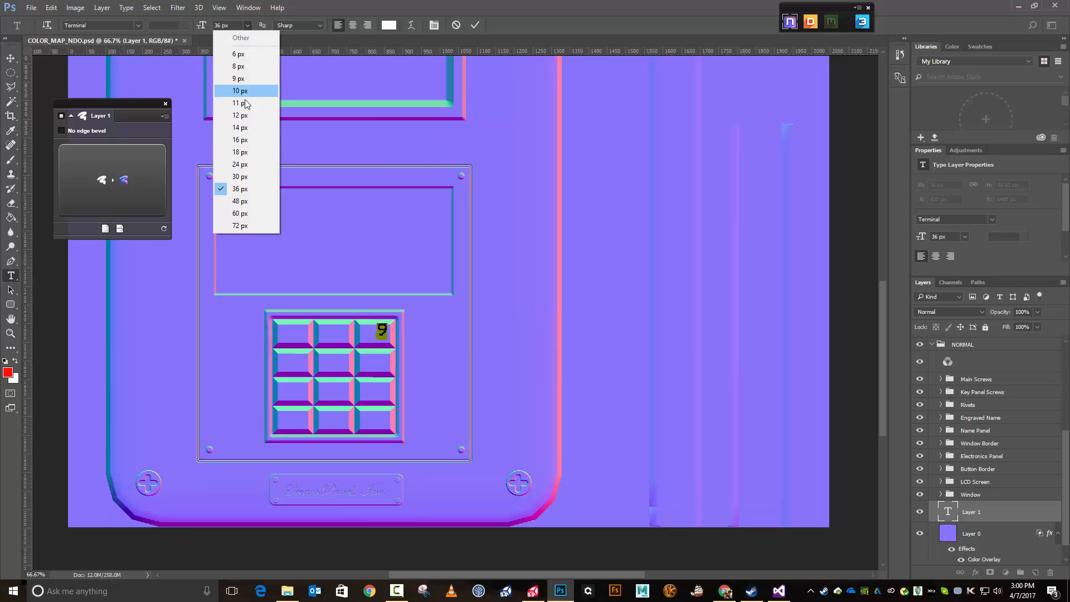
pyautogui.click(245, 176)
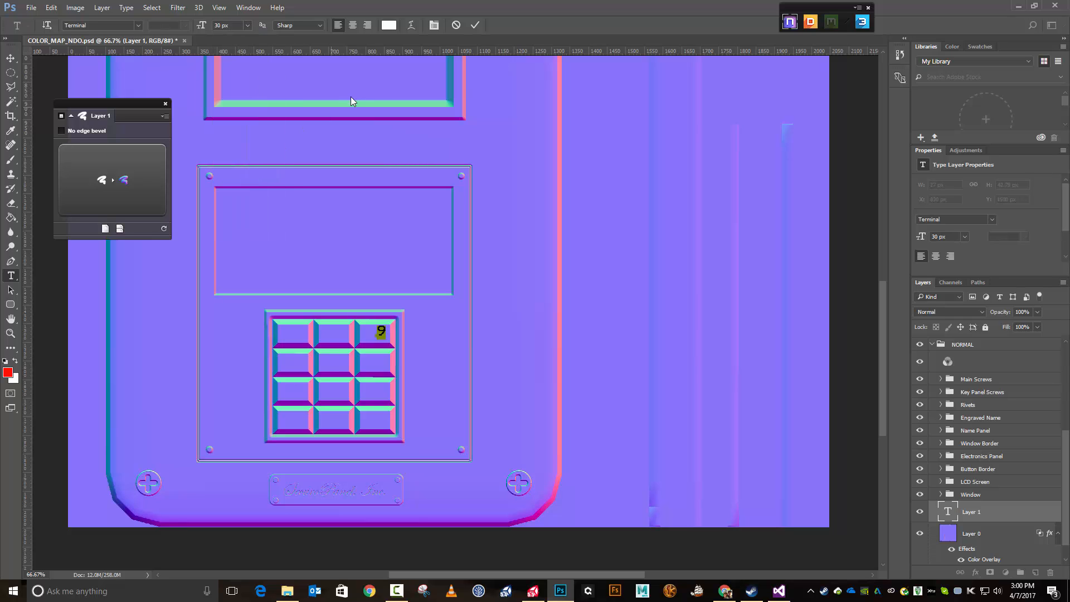
pyautogui.click(474, 25)
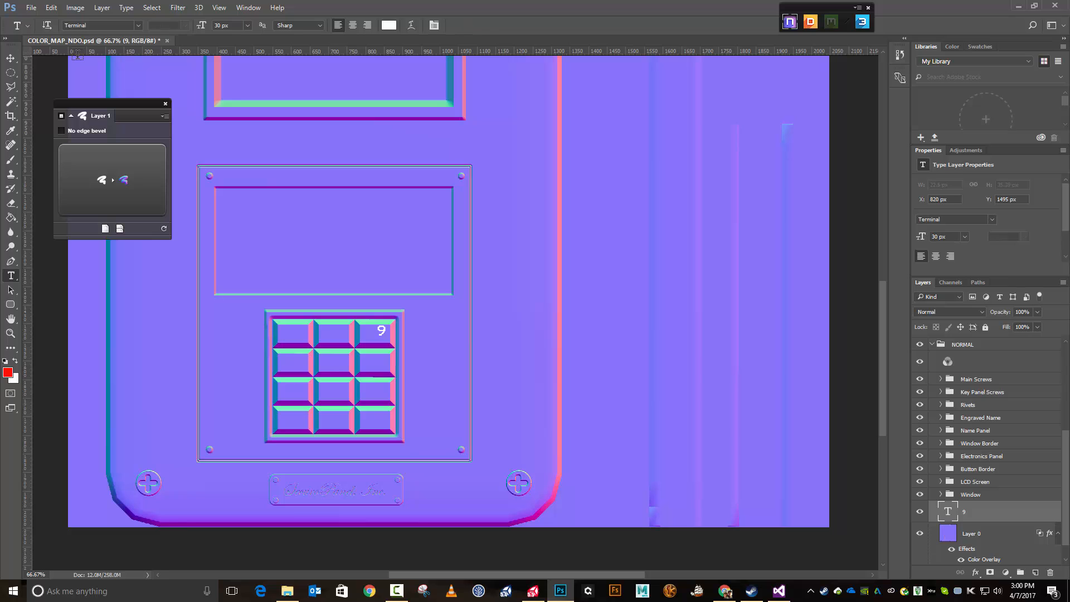
# Move the 9 so it sits centered on the face of the keypad's upper-right key
pyautogui.press('v')
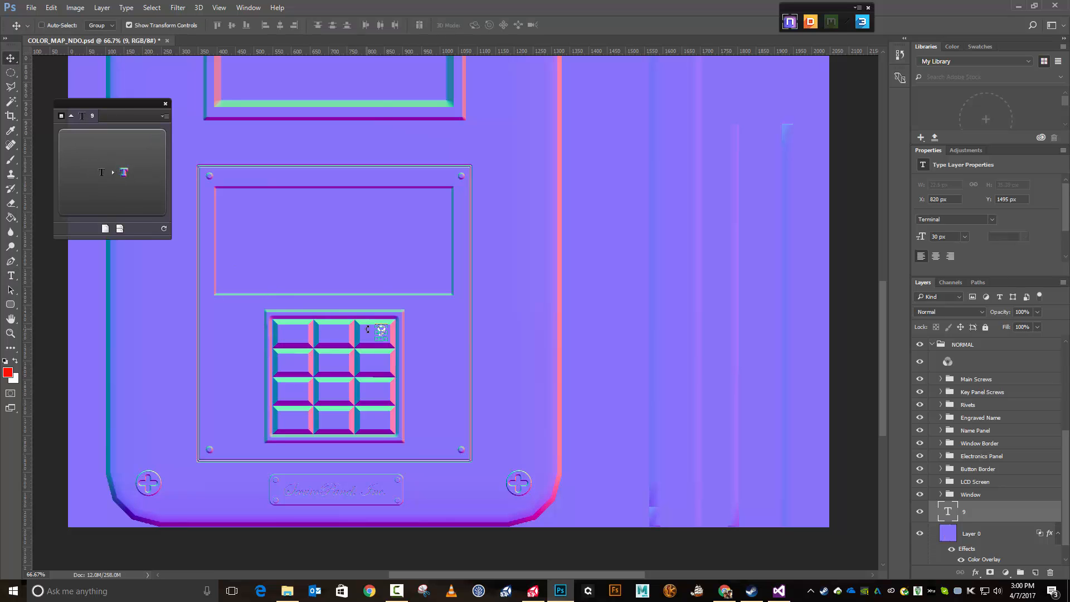
pyautogui.hotkey('ctrl', '+')
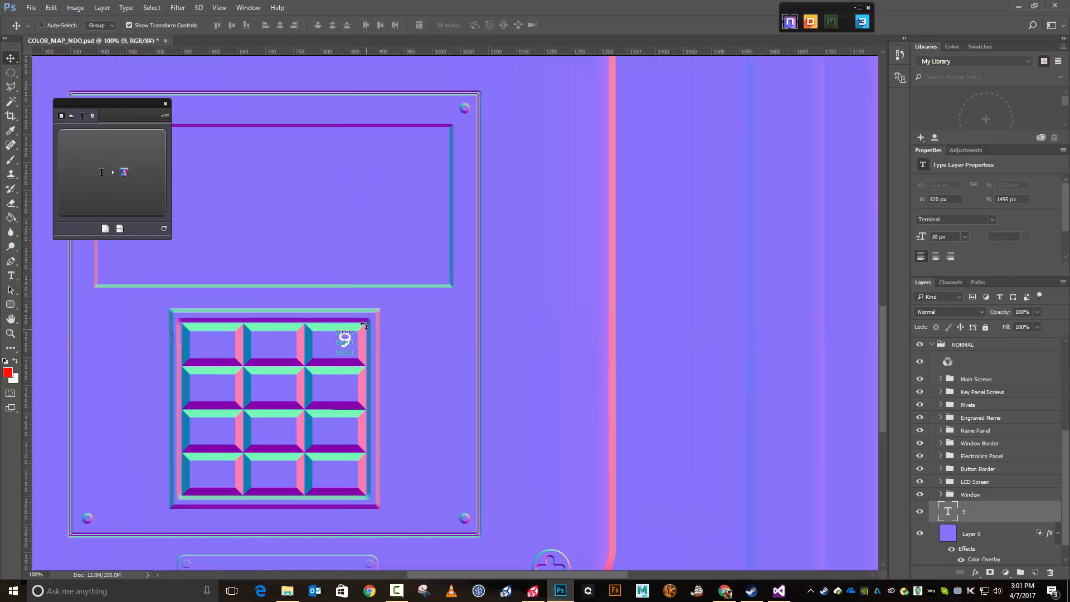
pyautogui.scroll(-2, 362, 329)
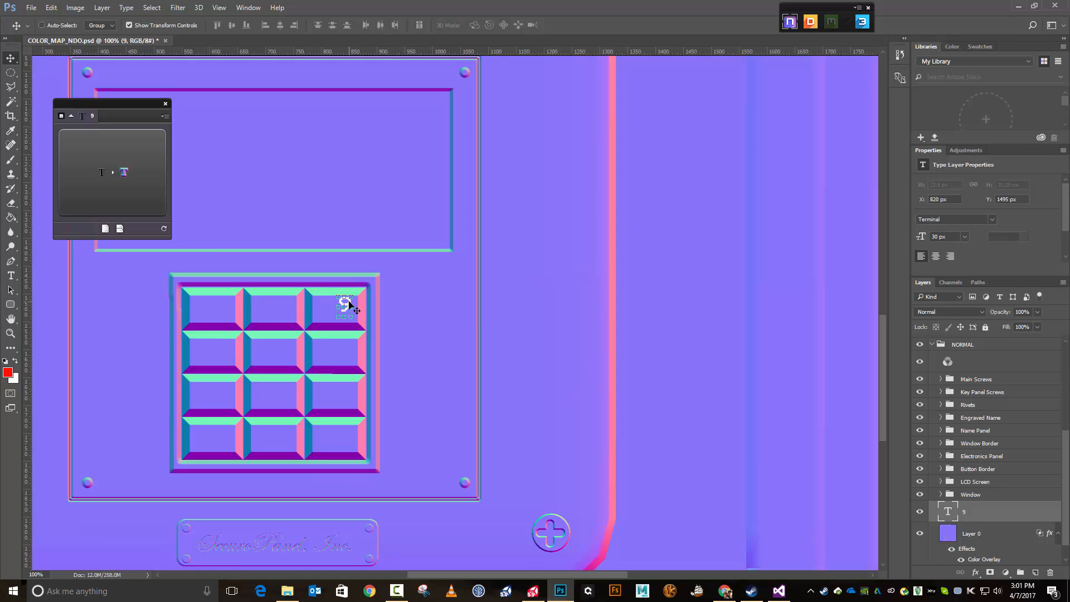
pyautogui.moveTo(350, 305); pyautogui.dragTo(338, 306)
# Add a separate 8 text layer on the middle key of the keypad's first row
pyautogui.click(11, 277)
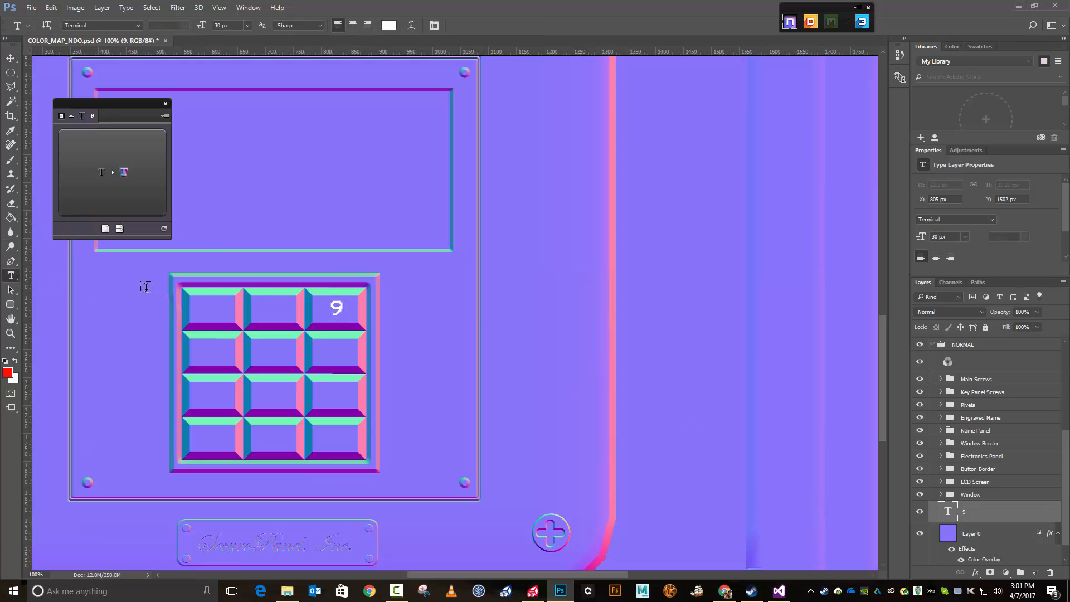
pyautogui.click(272, 306)
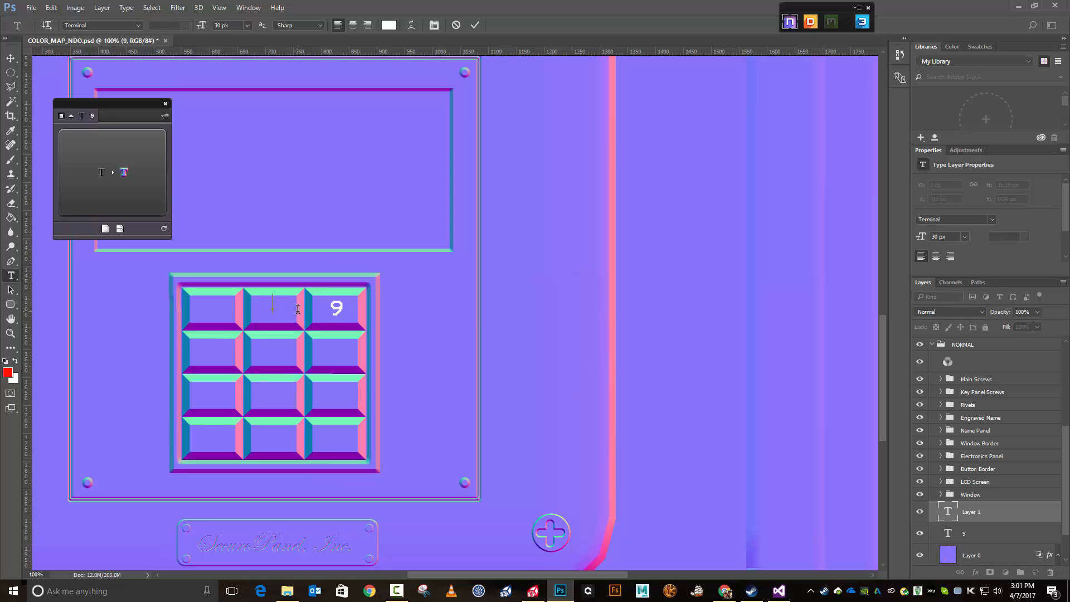
pyautogui.write('8')
pyautogui.click(474, 25)
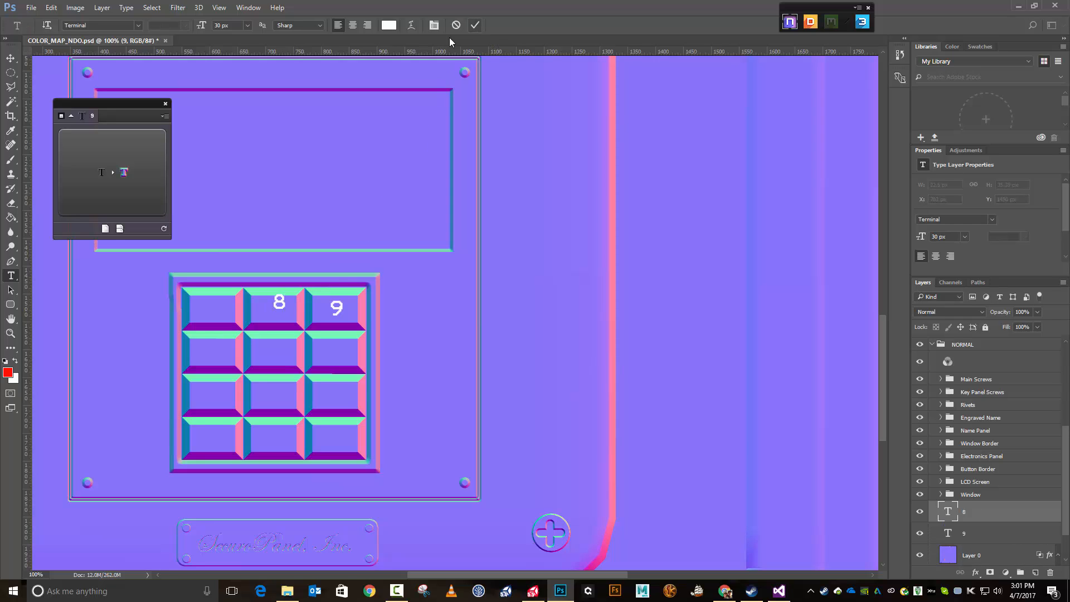
# Move the 8 so it sits centered on the face of the first row's middle key, aligned with the 9
pyautogui.click(9, 59)
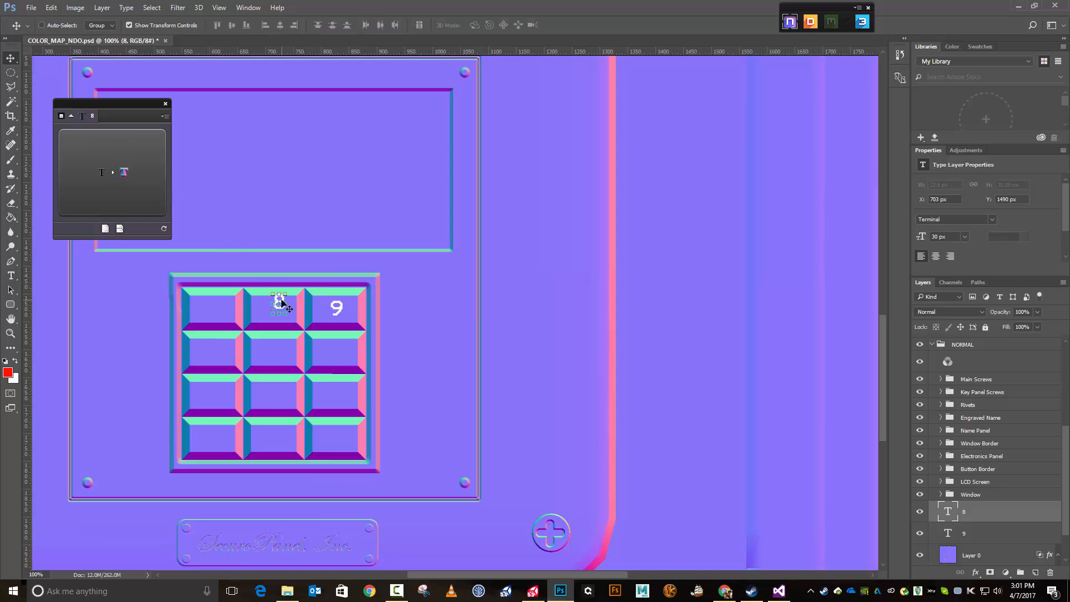
pyautogui.moveTo(283, 303); pyautogui.dragTo(273, 309)
pyautogui.press('Down')
pyautogui.press('Down')
pyautogui.press('Down')
pyautogui.moveTo(274, 314); pyautogui.dragTo(278, 306)
pyautogui.press('Left')
pyautogui.click(10, 277)
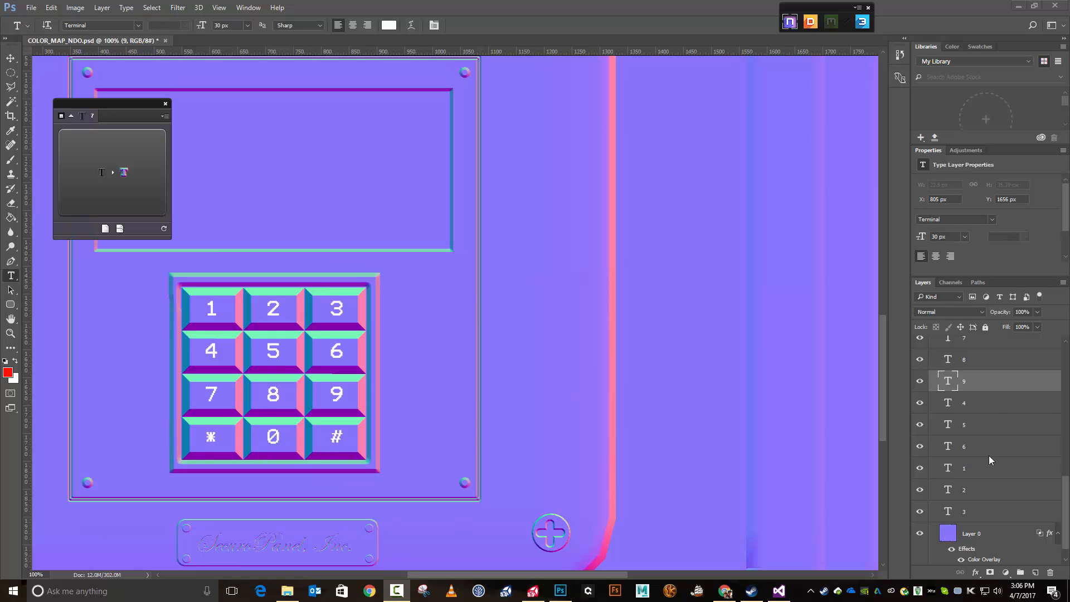
# Select the *, 0 and # text layers together and nudge the keypad's bottom-row labels down 1 px
pyautogui.scroll(3, 994, 414)
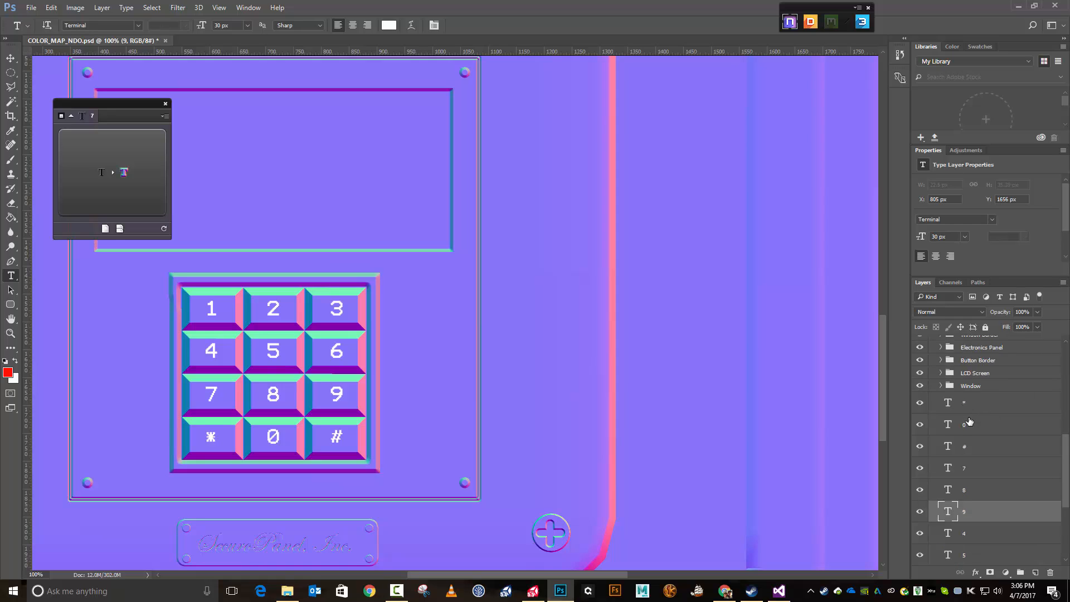
pyautogui.click(968, 408)
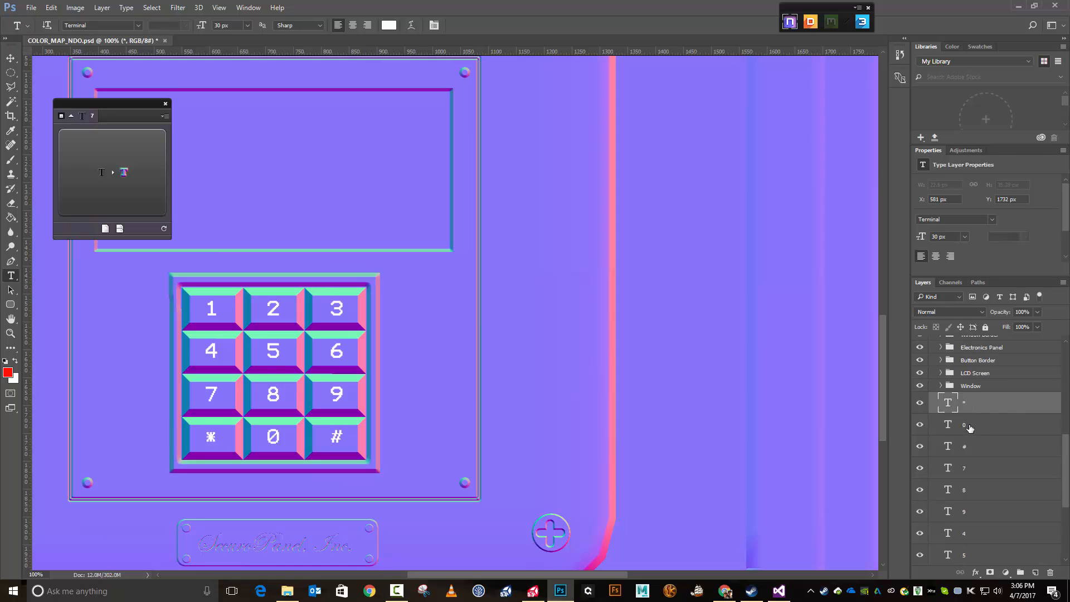
pyautogui.keyDown('shift'); pyautogui.click(970, 426); pyautogui.keyUp('shift')
pyautogui.keyDown('shift'); pyautogui.click(970, 448); pyautogui.keyUp('shift')
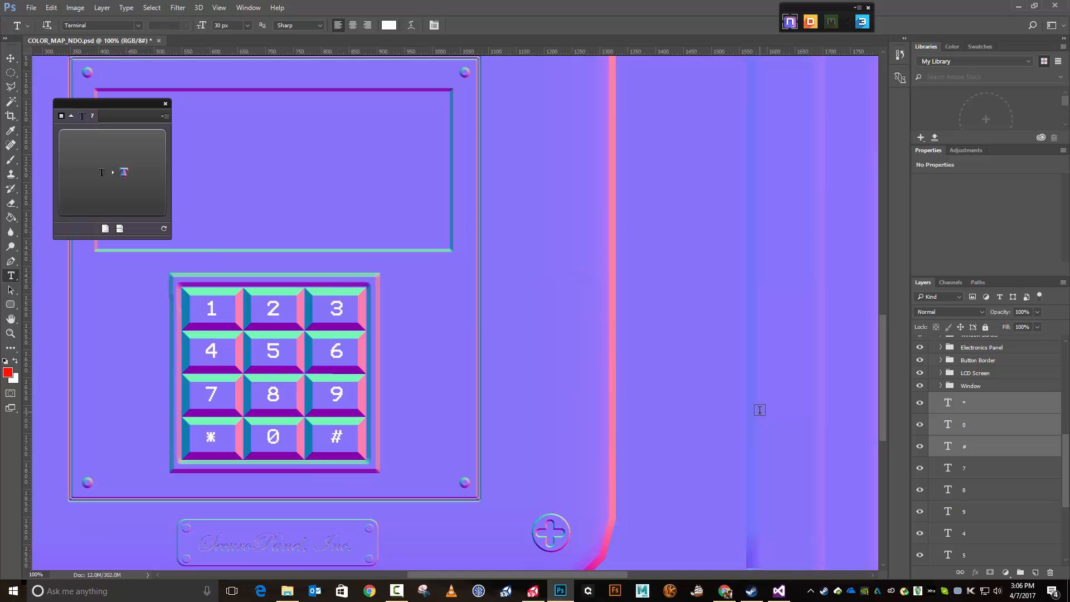
pyautogui.click(11, 58)
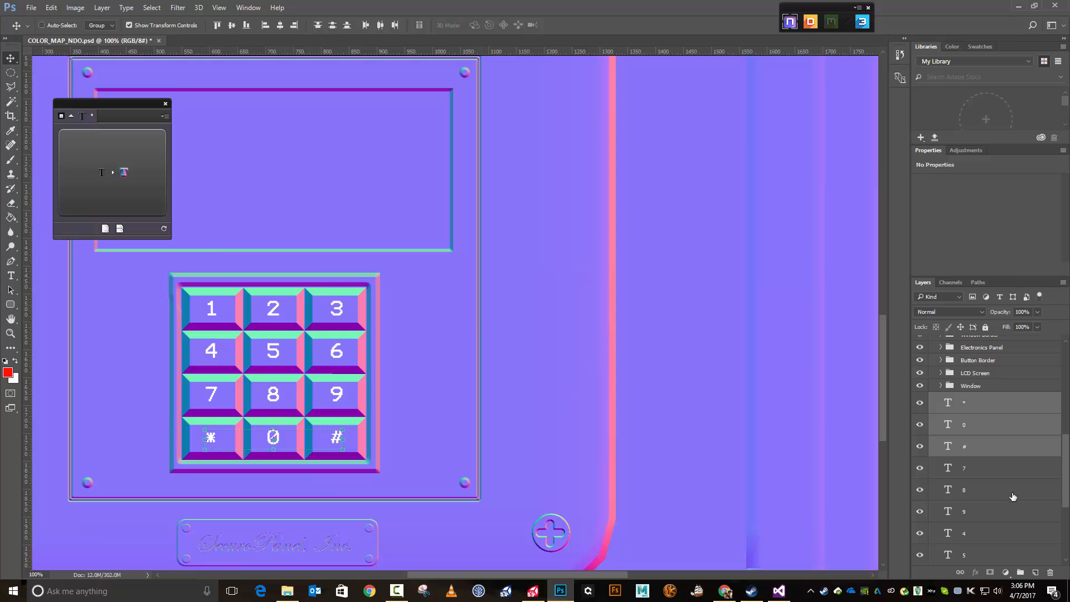
# Select the 4, 5 and 6 text layers together and nudge that keypad row slightly down
pyautogui.click(980, 536)
pyautogui.scroll(-2, 972, 526)
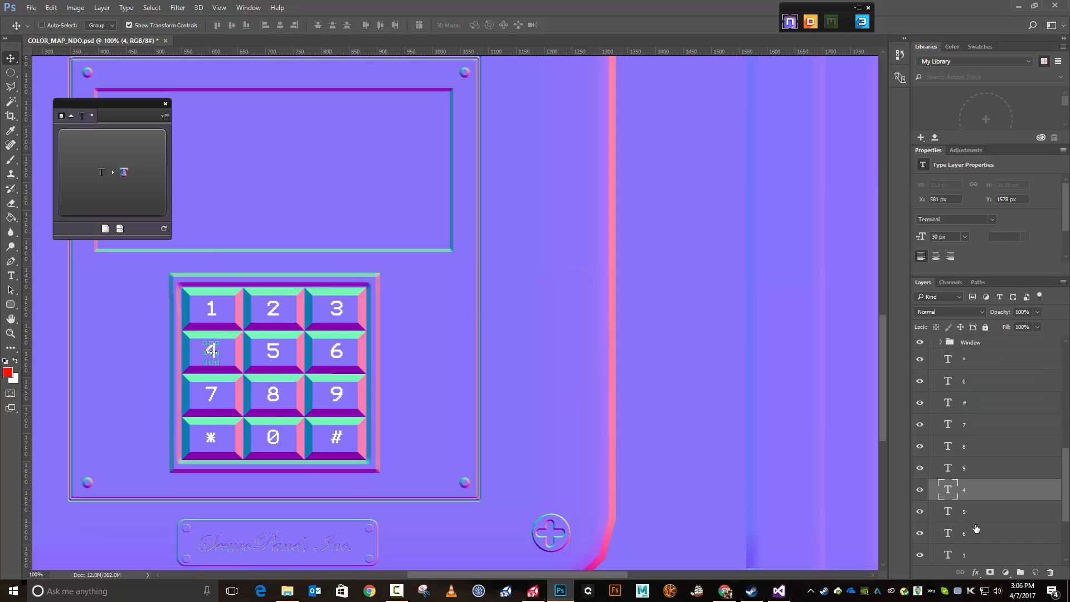
pyautogui.keyDown('shift'); pyautogui.click(967, 513); pyautogui.keyUp('shift')
pyautogui.keyDown('shift'); pyautogui.click(968, 535); pyautogui.keyUp('shift')
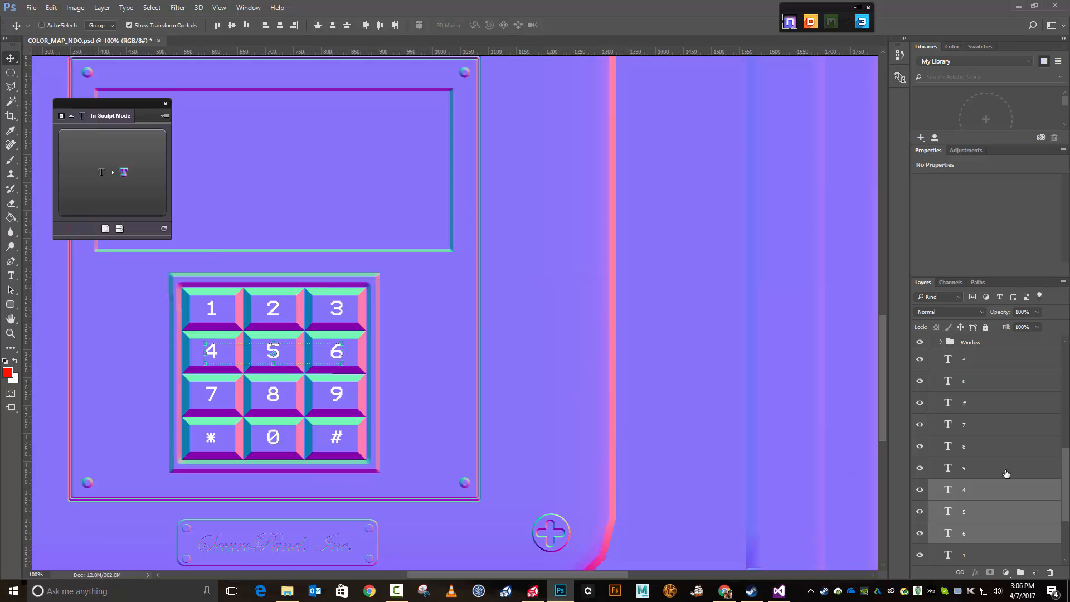
# Select the 7, 8 and 9 text layers together and nudge that keypad row slightly down
pyautogui.click(970, 429)
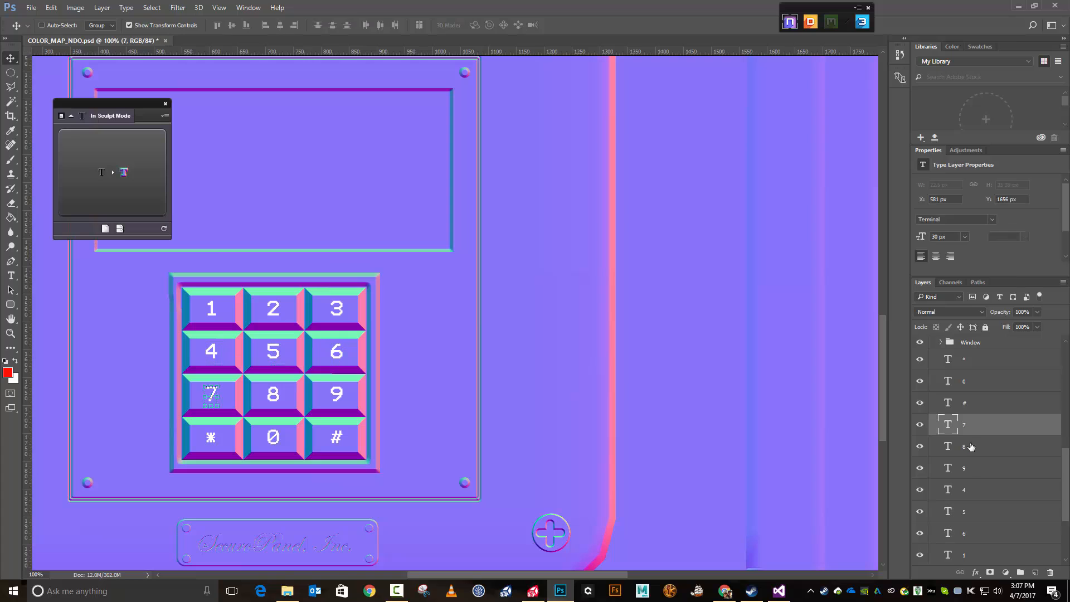
pyautogui.keyDown('shift'); pyautogui.click(972, 448); pyautogui.keyUp('shift')
pyautogui.keyDown('shift'); pyautogui.click(973, 469); pyautogui.keyUp('shift')
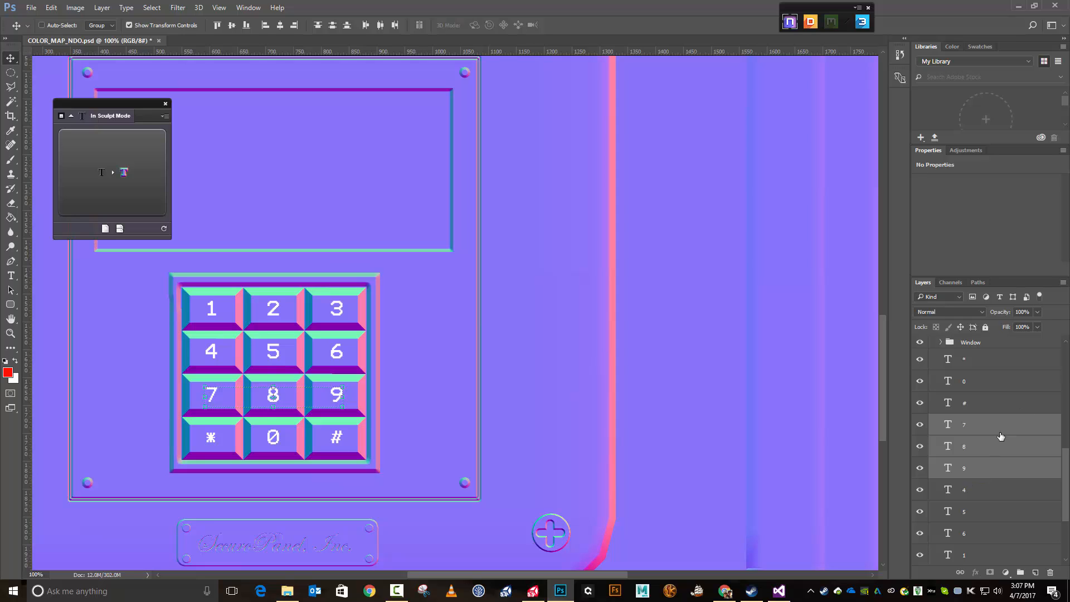
# Reselect the *, 0 and # text layers and nudge them down by one more pixel
pyautogui.scroll(2, 1000, 436)
pyautogui.click(967, 402)
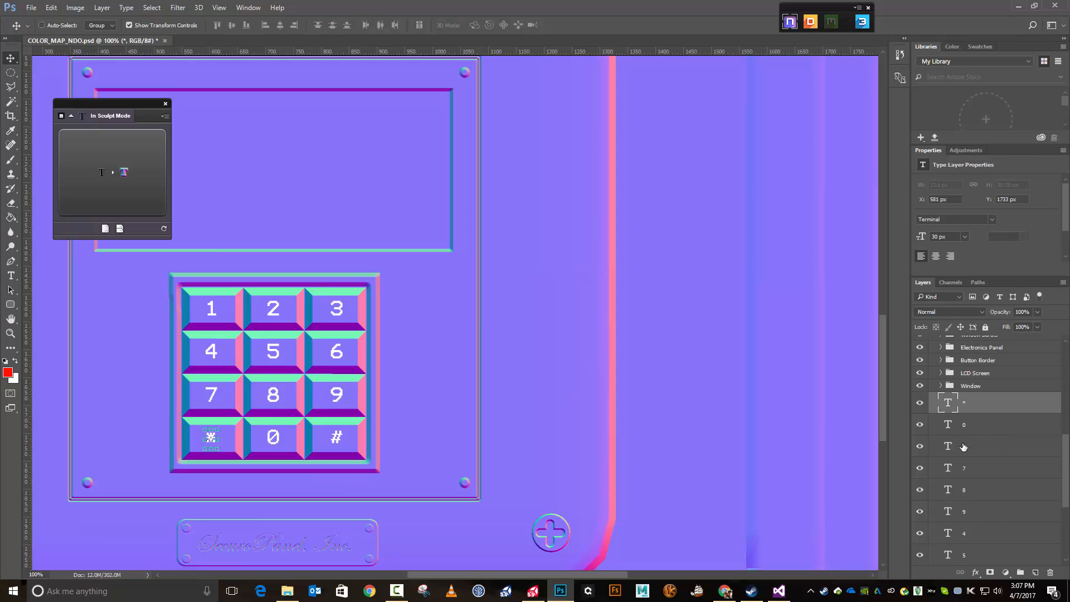
pyautogui.keyDown('shift'); pyautogui.click(960, 447); pyautogui.keyUp('shift')
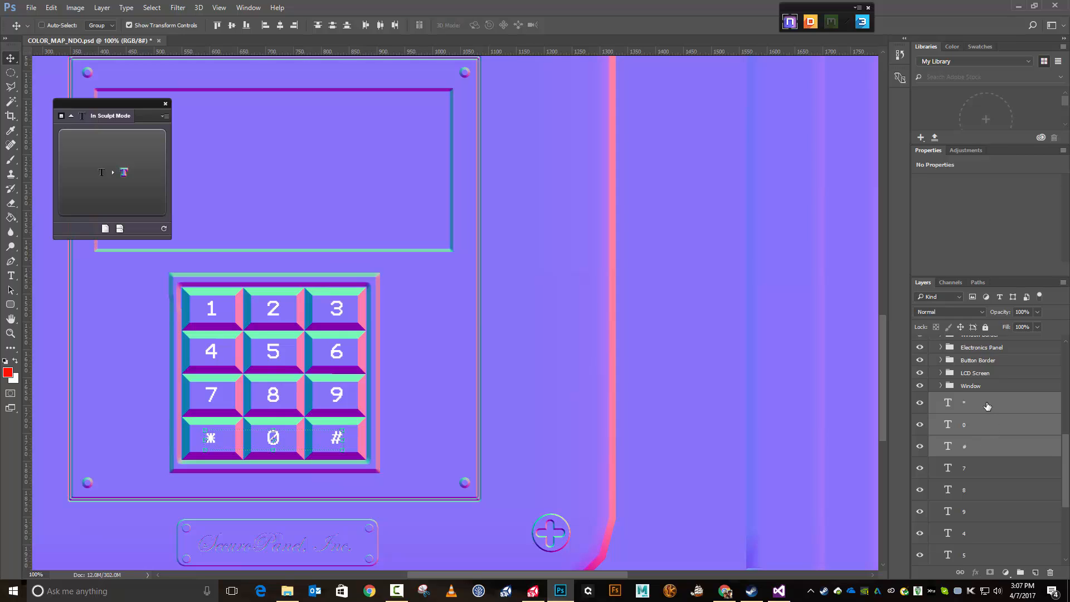
# Group all the keypad label text layers, from * through 3, and name the group Numbers
pyautogui.click(962, 409)
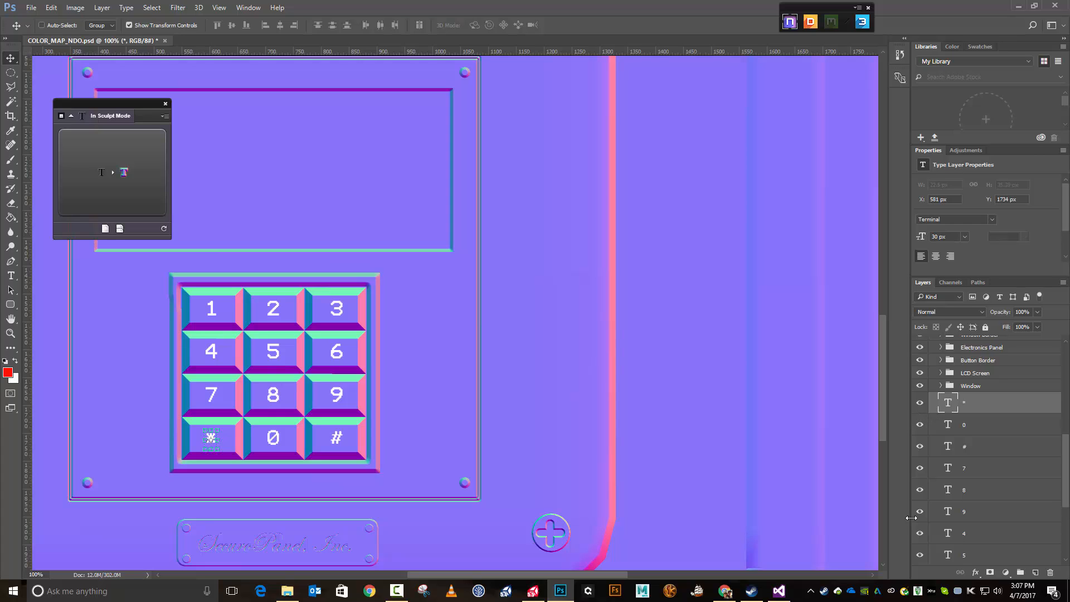
pyautogui.scroll(-3, 995, 477)
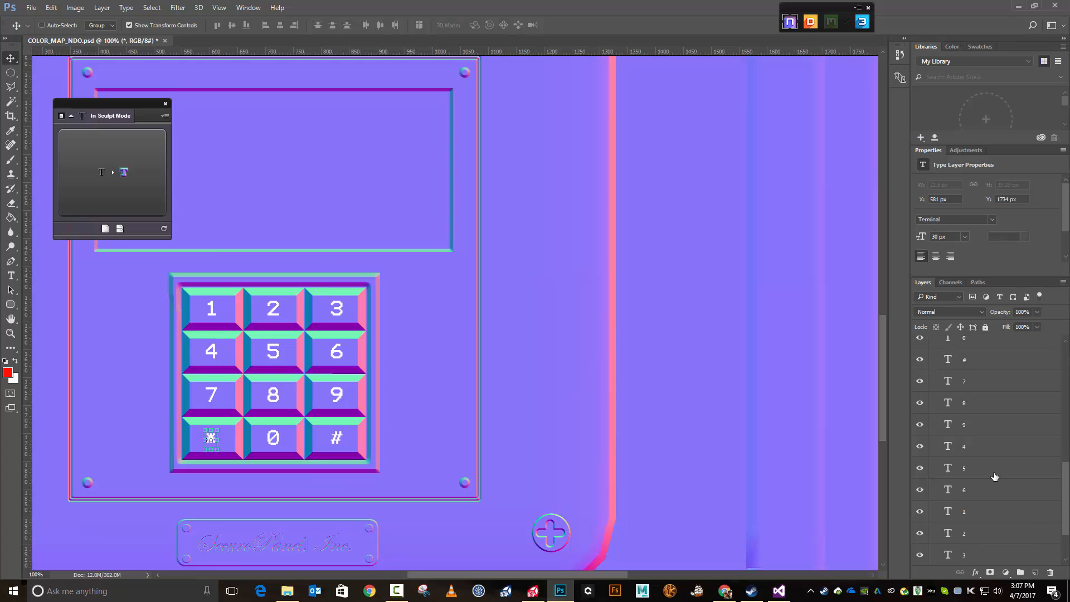
pyautogui.scroll(3, 995, 476)
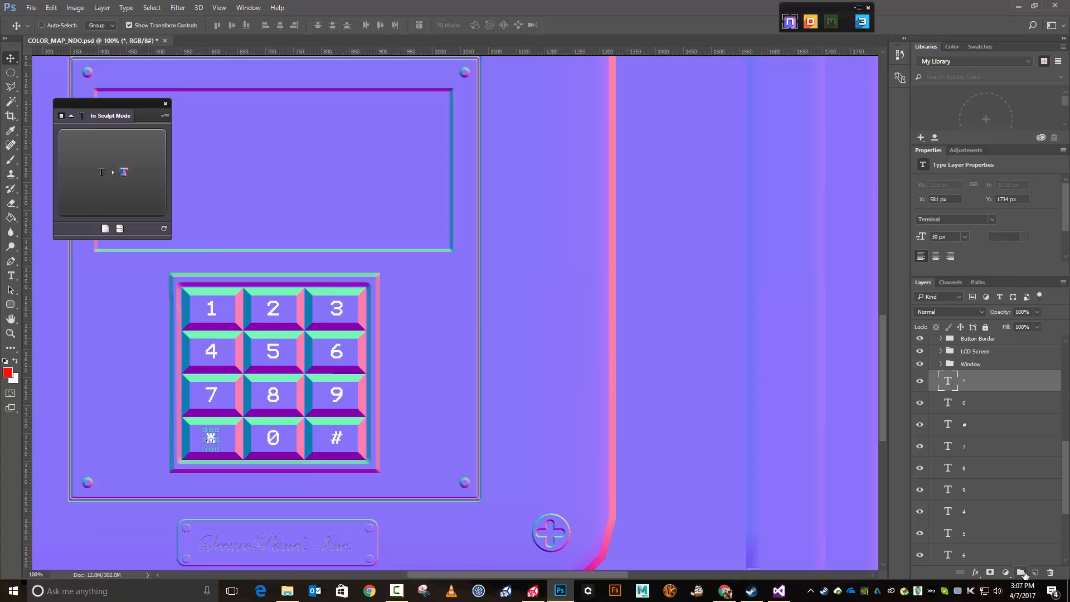
pyautogui.scroll(-3, 1018, 570)
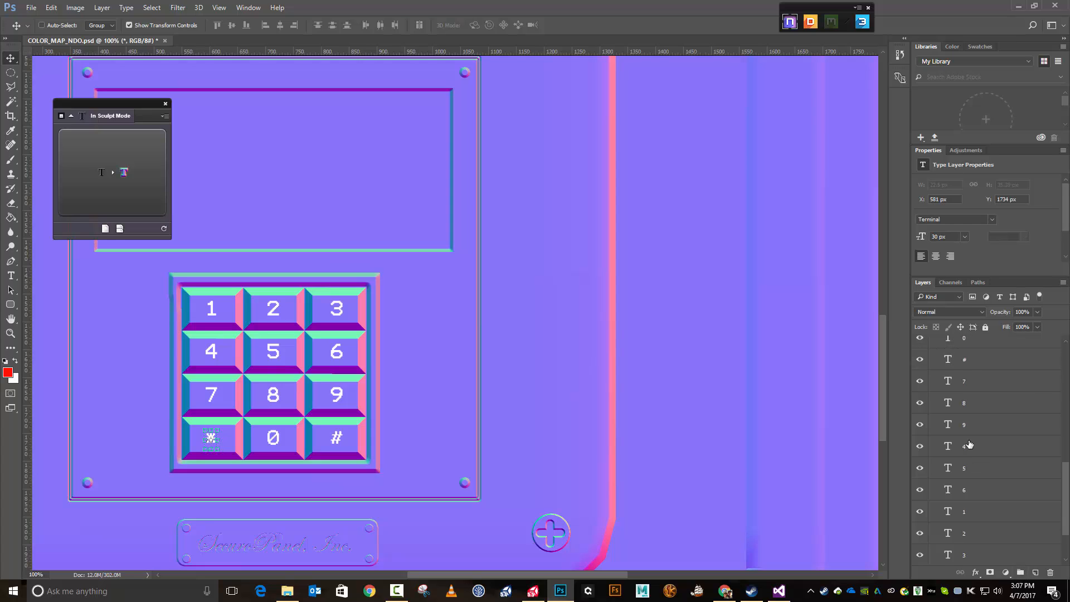
pyautogui.keyDown('shift'); pyautogui.click(969, 539); pyautogui.keyUp('shift')
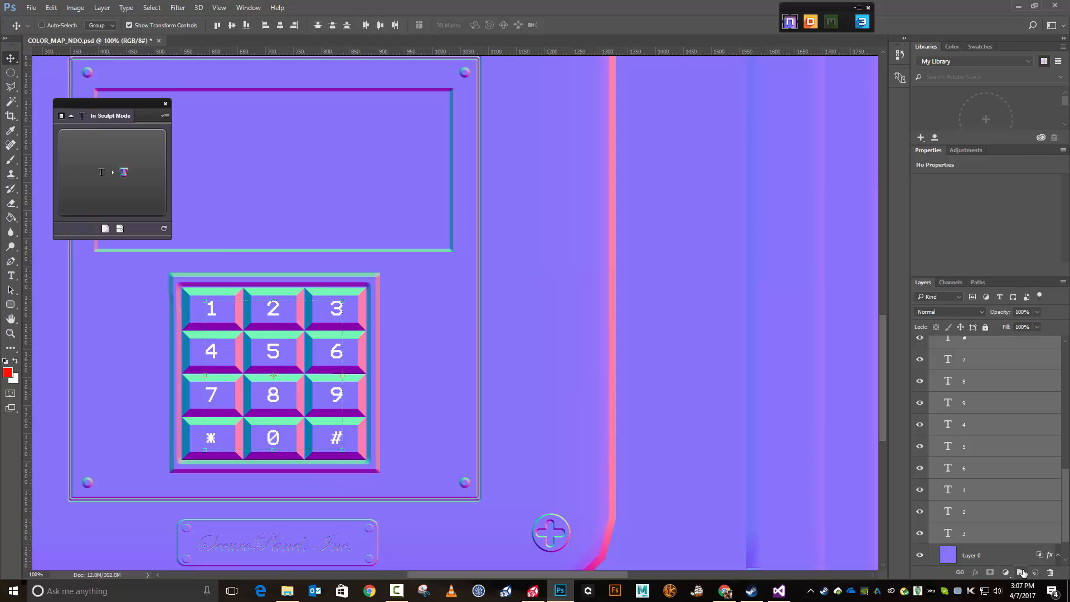
pyautogui.click(1023, 573)
pyautogui.doubleClick(978, 495)
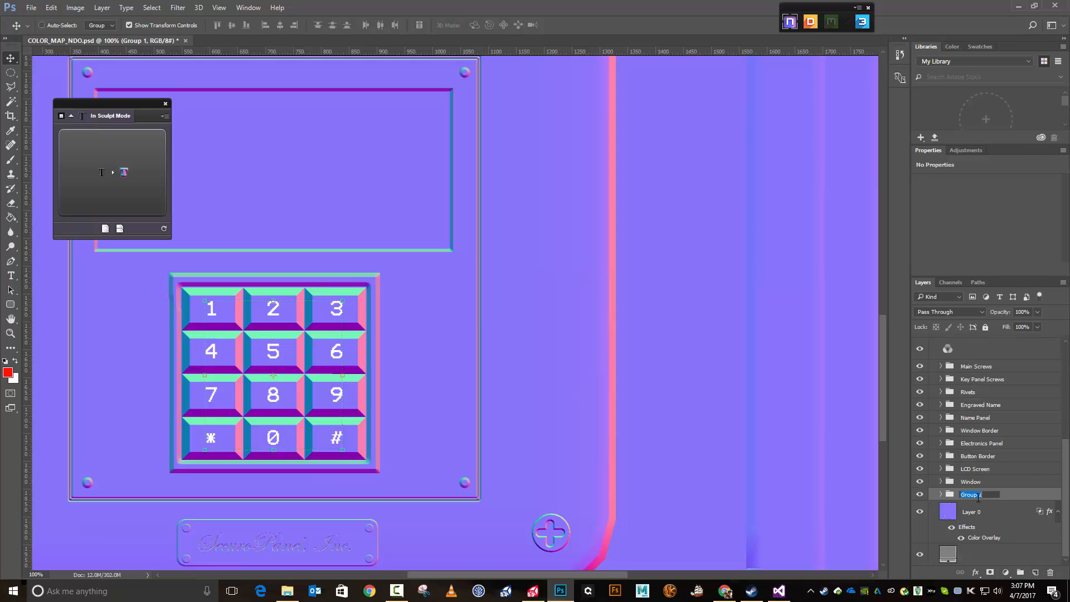
pyautogui.write('Numbers')
pyautogui.press('Return')
# Duplicate the Numbers group and place the copy outside and directly above the NORMAL group
pyautogui.hotkey('ctrl', 'j')
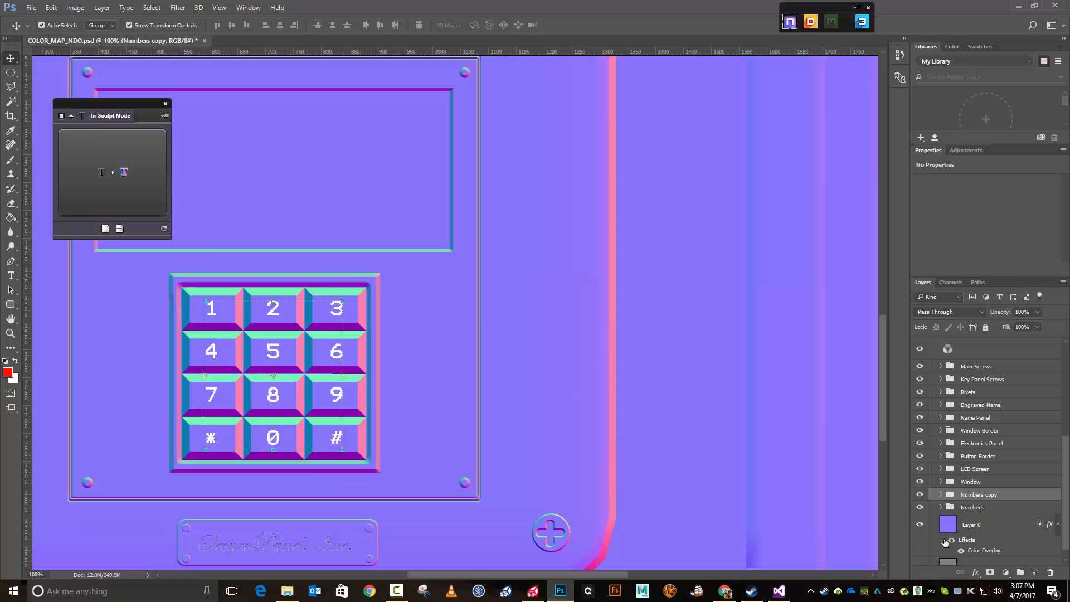
pyautogui.moveTo(978, 502); pyautogui.dragTo(966, 437)
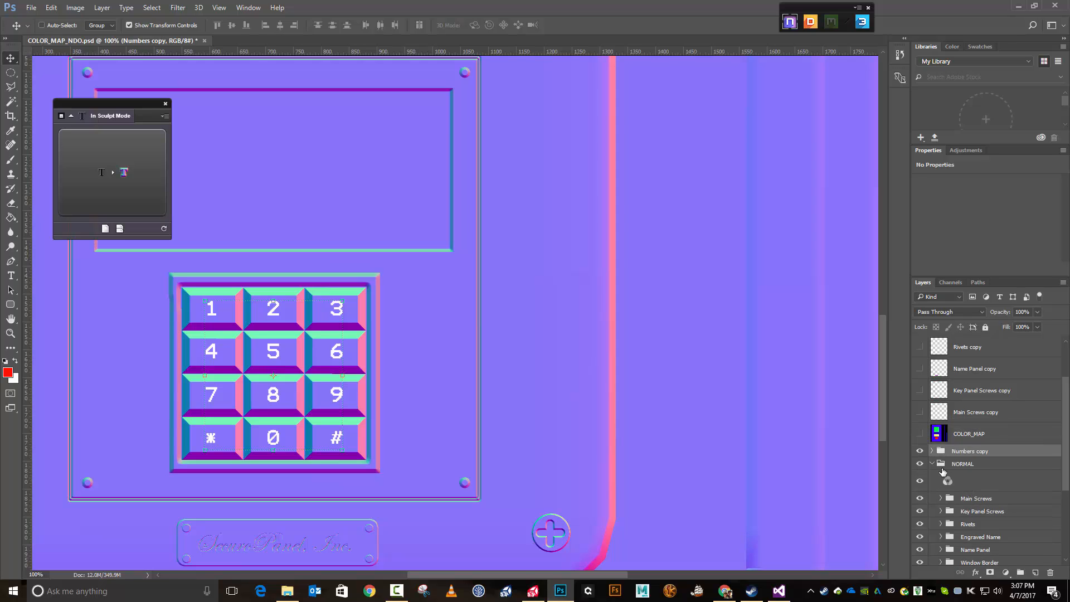
# Rasterize all the text layers in the original Numbers group and merge them into one layer
pyautogui.scroll(-5, 964, 480)
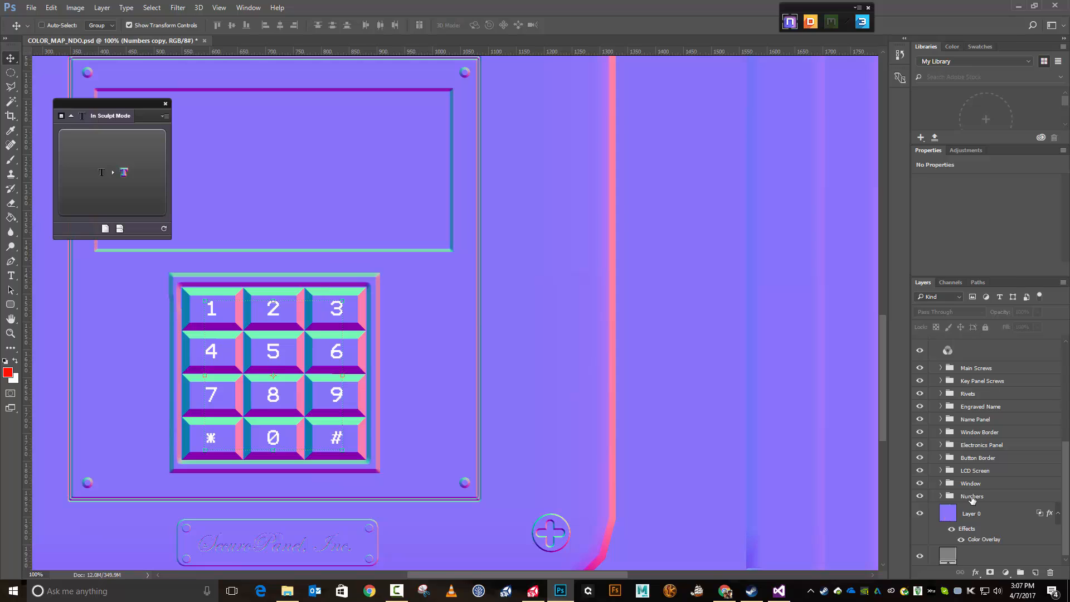
pyautogui.click(970, 497)
pyautogui.click(938, 496)
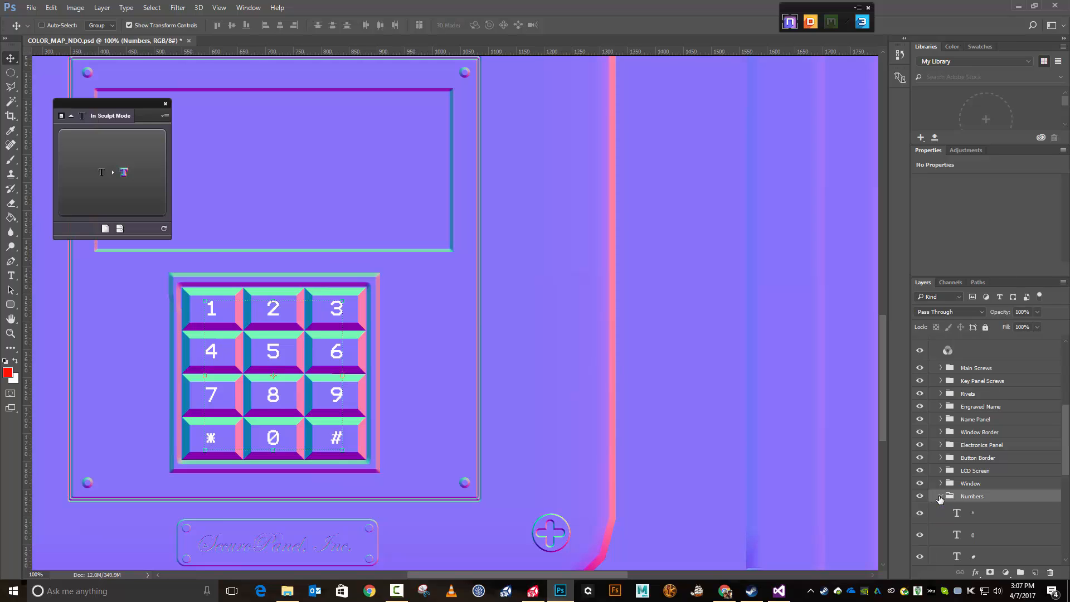
pyautogui.click(976, 515)
pyautogui.scroll(-5, 972, 510)
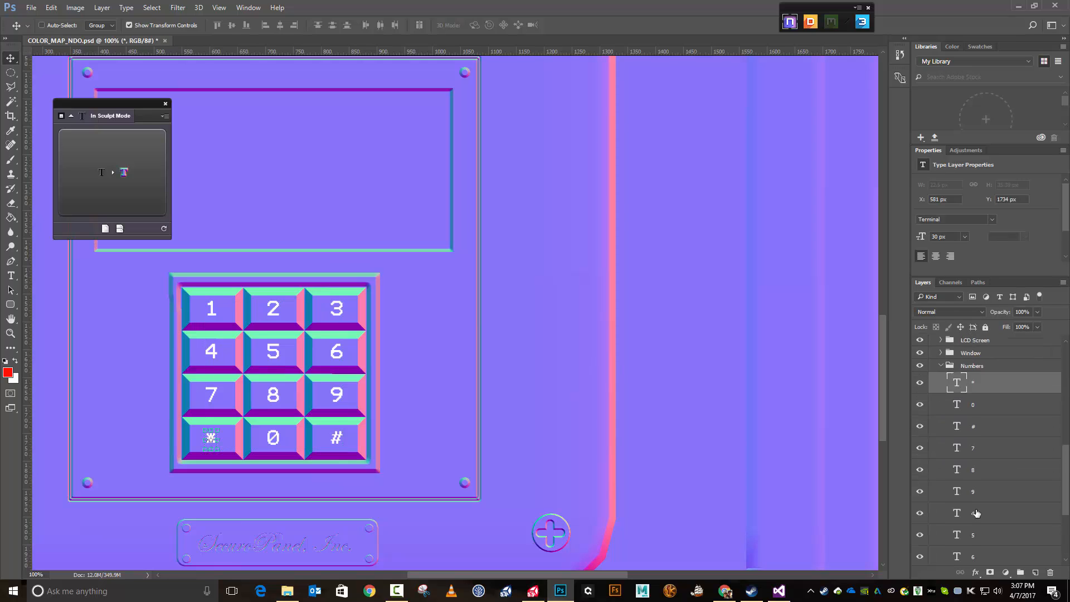
pyautogui.keyDown('shift'); pyautogui.click(972, 491); pyautogui.keyUp('shift')
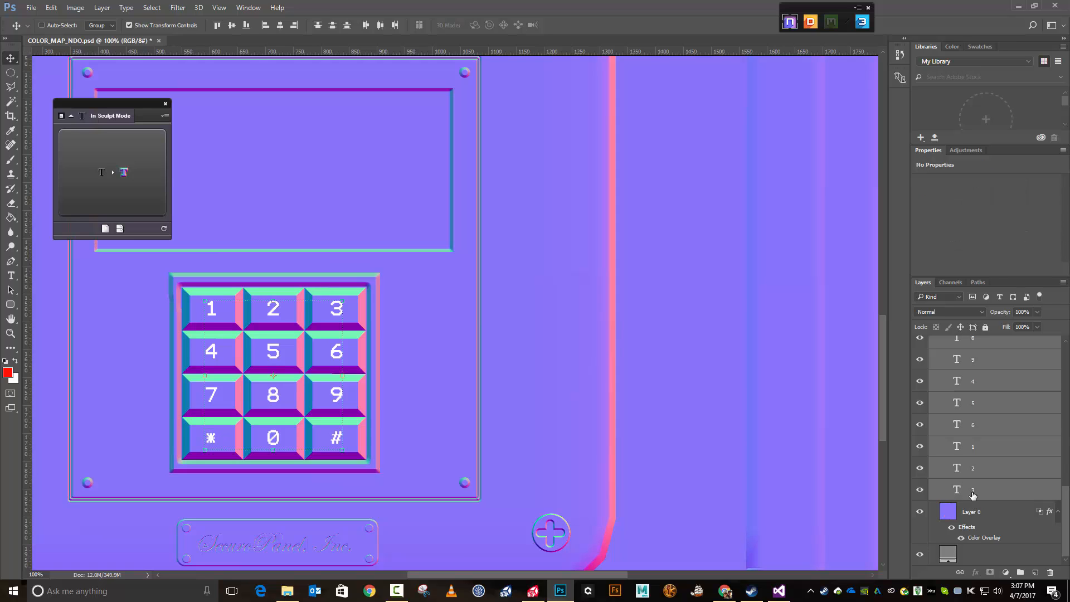
pyautogui.rightClick(972, 492)
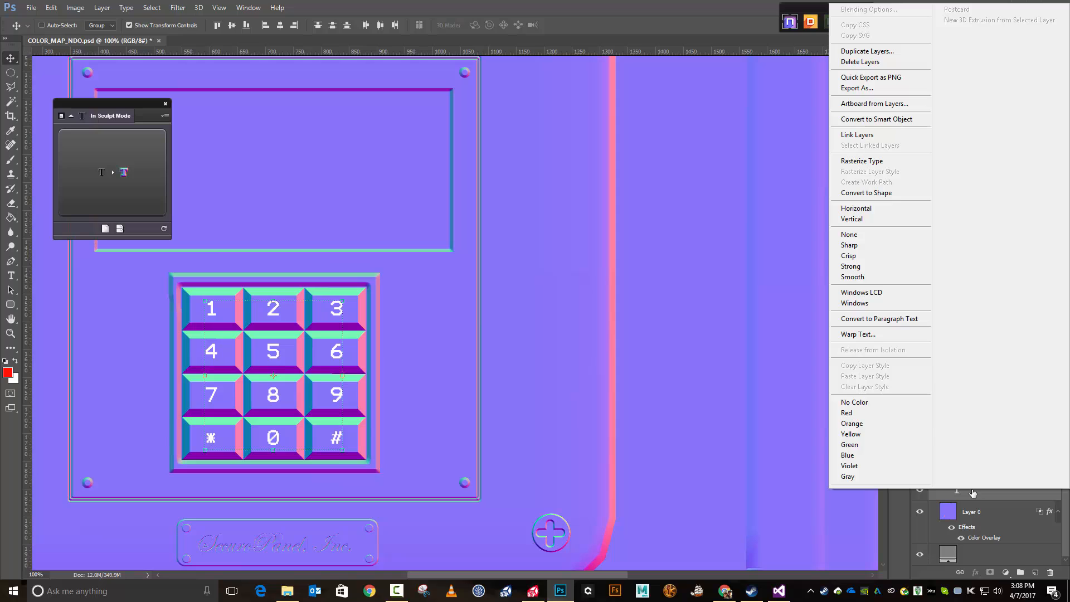
pyautogui.click(873, 165)
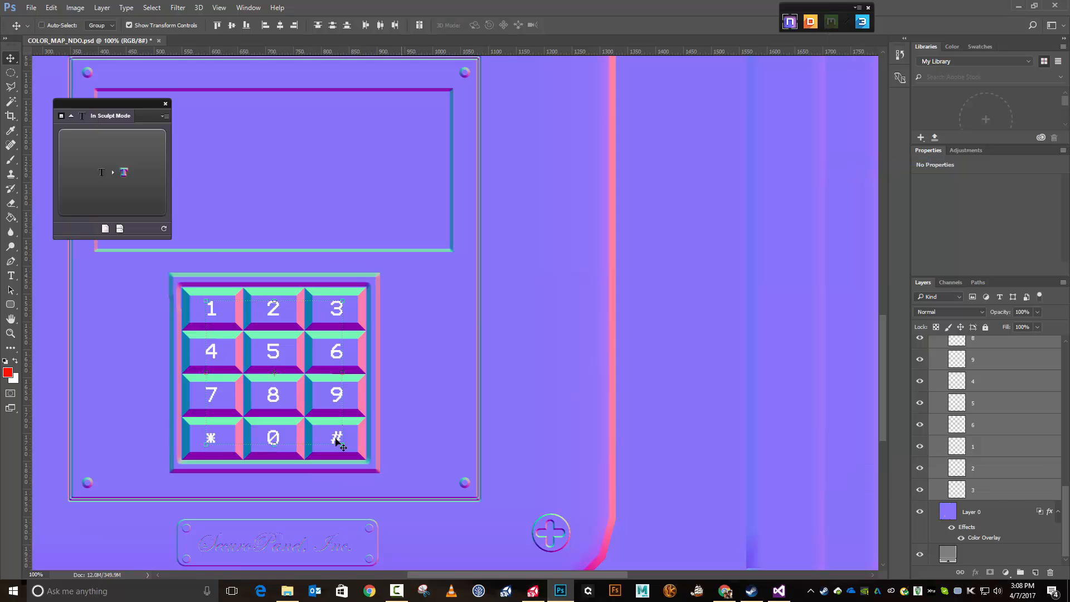
pyautogui.rightClick(976, 426)
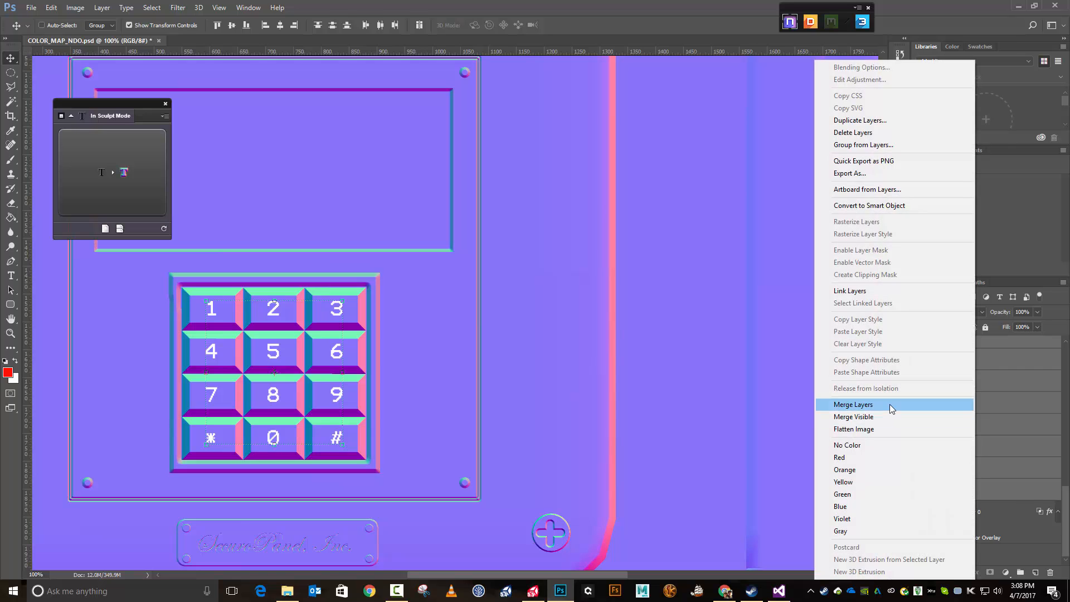
pyautogui.click(890, 404)
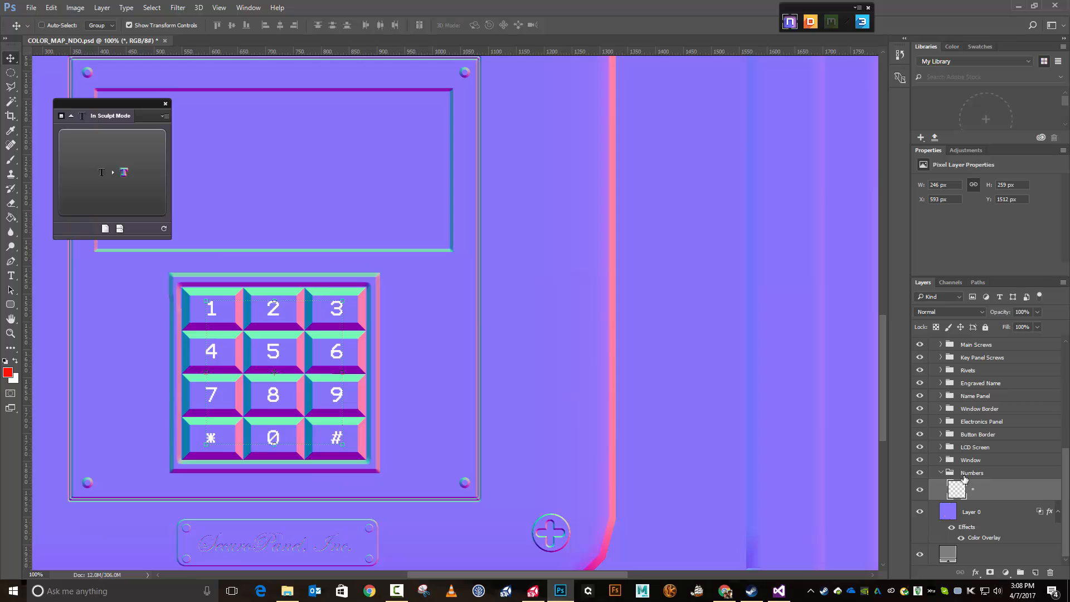
# Move the merged label layer out of the Numbers group and remove the emptied group
pyautogui.moveTo(976, 490); pyautogui.dragTo(929, 466)
pyautogui.click(982, 500)
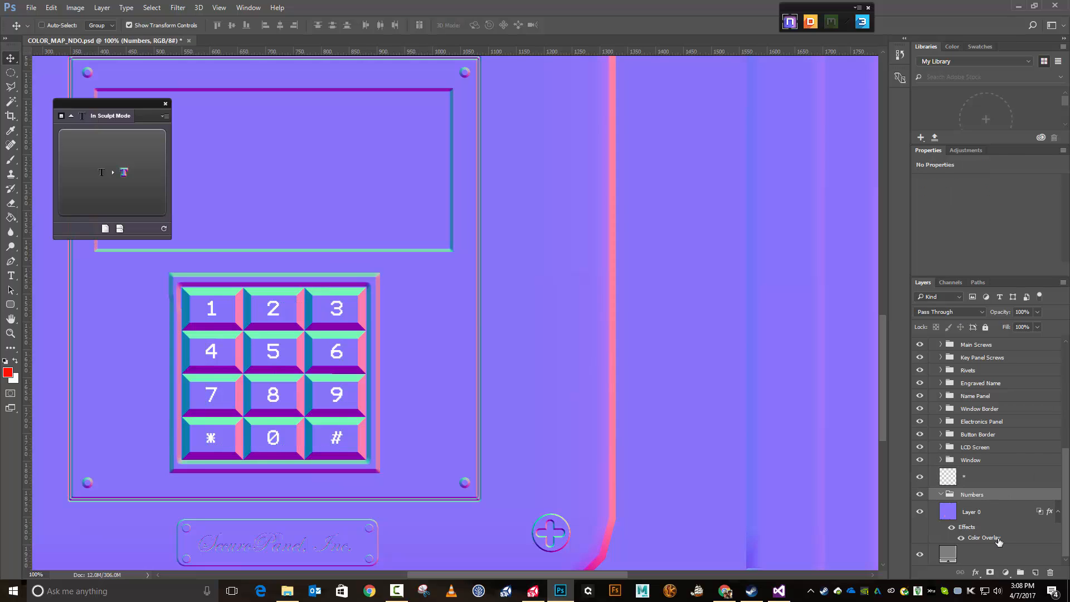
pyautogui.hotkey('ctrl', 'shift', 'g')
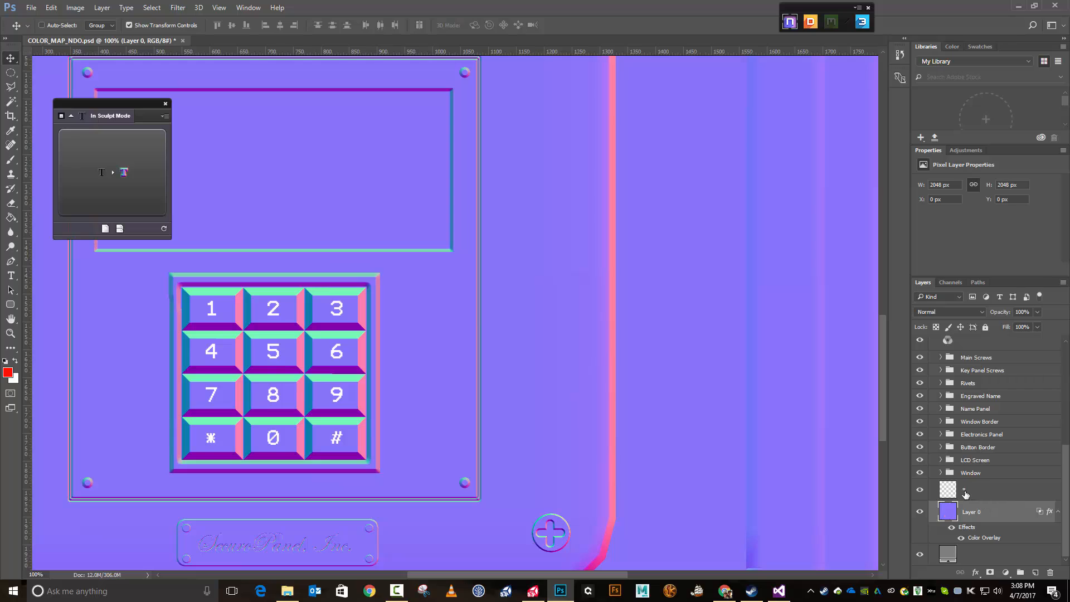
# Rename the merged keypad label layer as Numbers
pyautogui.doubleClick(964, 490)
pyautogui.write('Numbers')
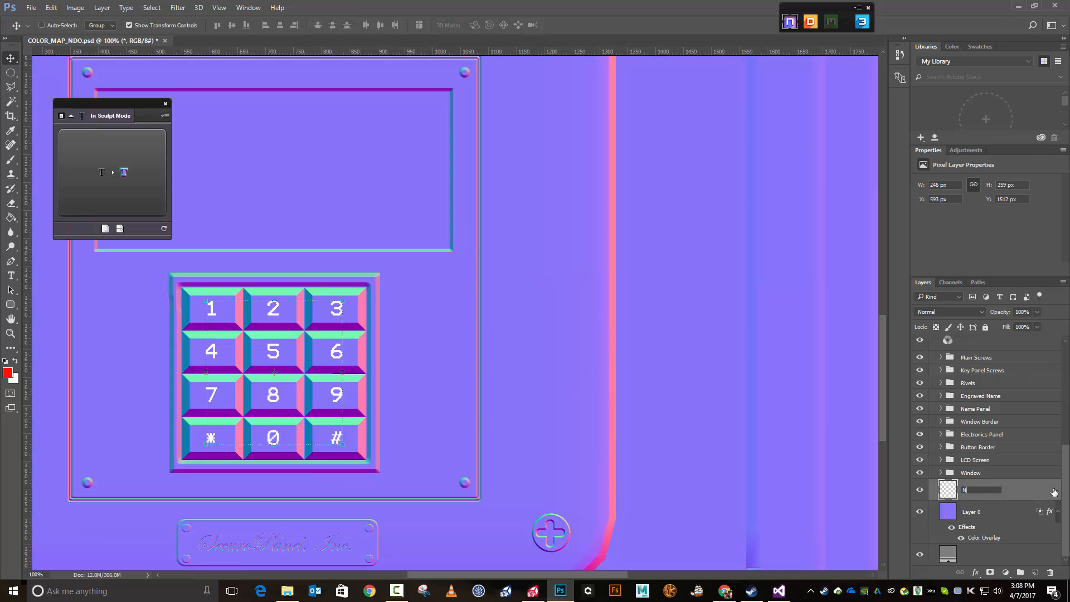
pyautogui.press('Return')
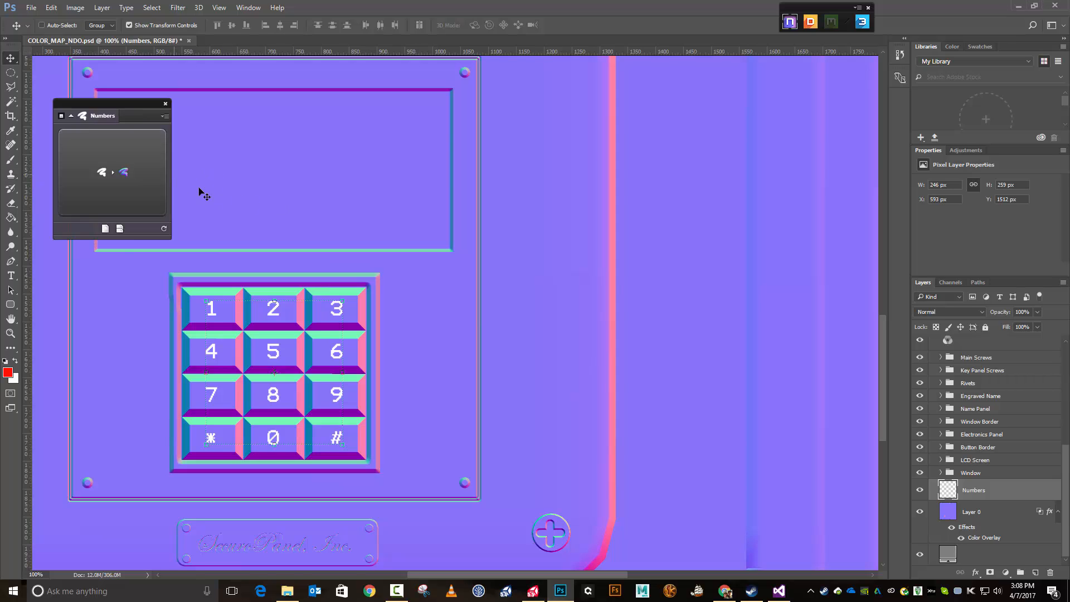
# Sculpt the Numbers layer into nDo normal detail with size 1, depth 564, contrast 67 and softness 2
pyautogui.click(118, 181)
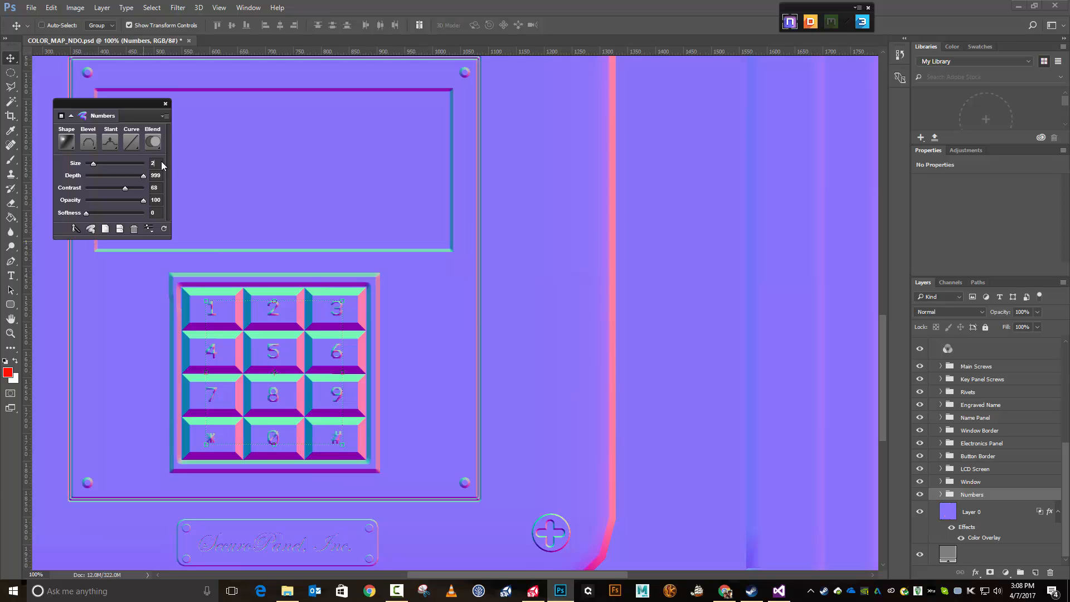
pyautogui.press('Tab')
pyautogui.click(158, 164)
pyautogui.moveTo(144, 176); pyautogui.dragTo(132, 180)
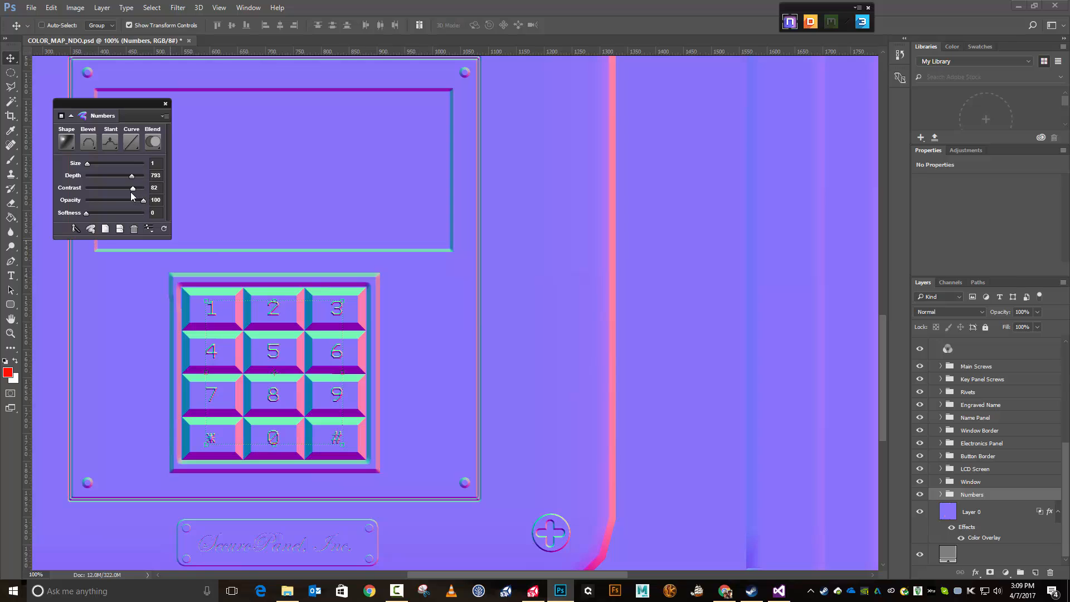
pyautogui.moveTo(142, 188); pyautogui.dragTo(125, 193)
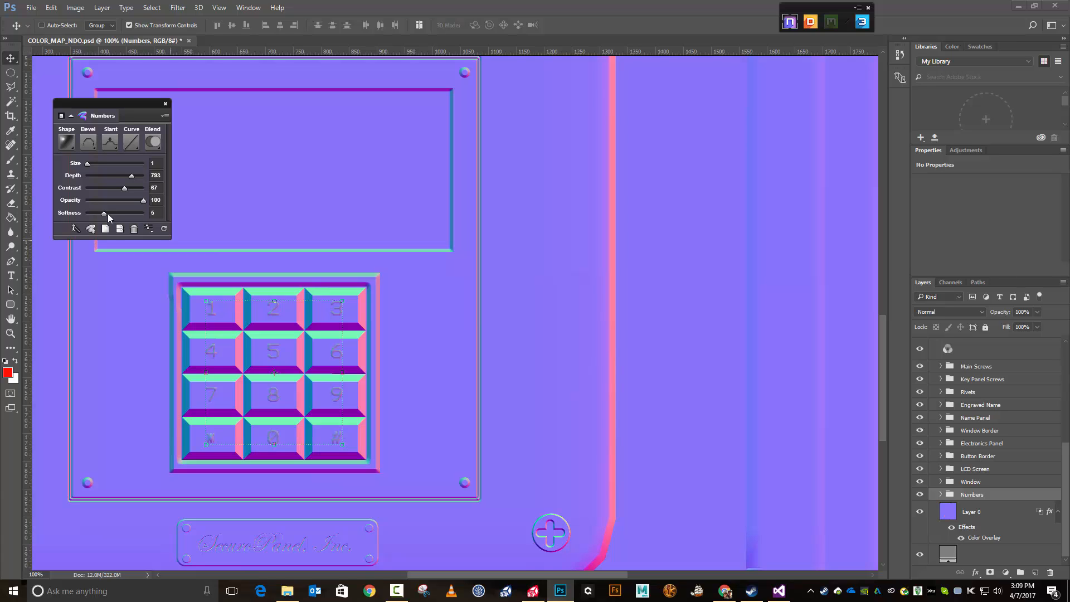
pyautogui.moveTo(101, 215); pyautogui.dragTo(97, 214)
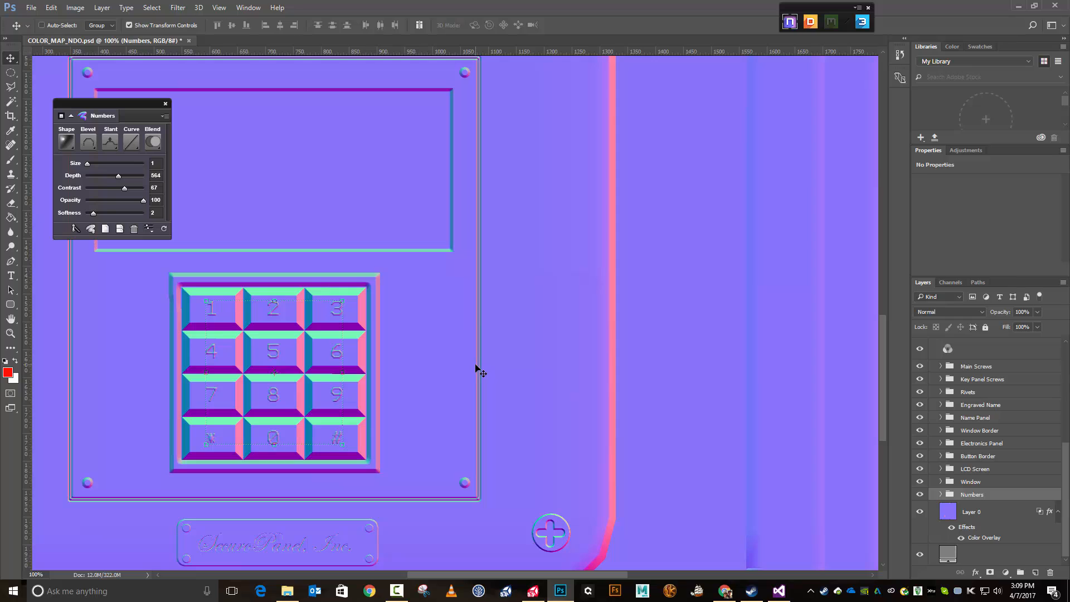
# Turn off the Move tool's transform controls to inspect the whole console normal map without the bounding box
pyautogui.hotkey('ctrl', '-')
pyautogui.hotkey('ctrl', '-')
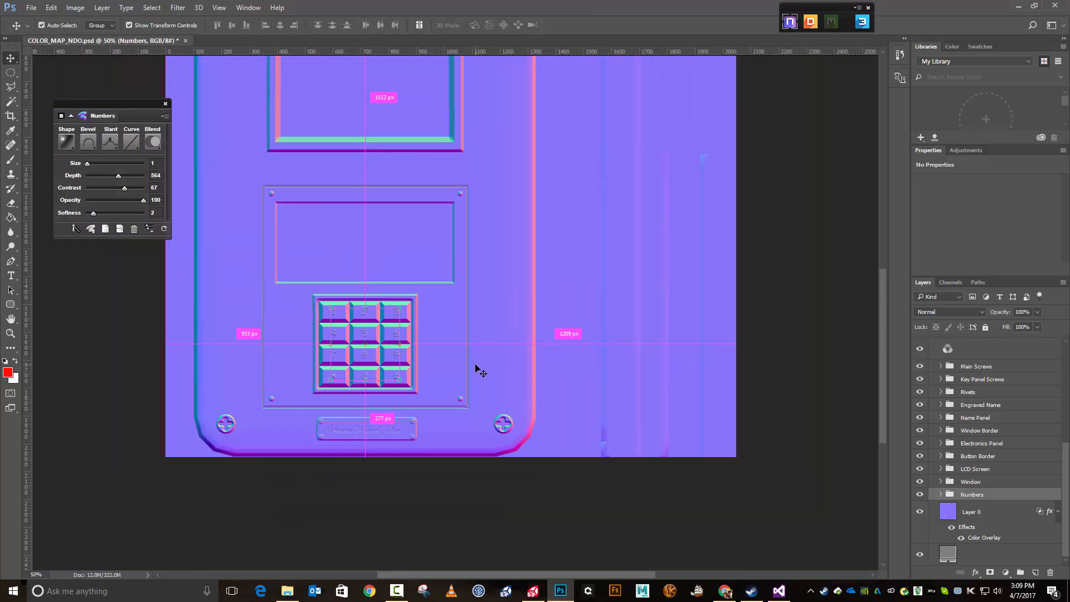
pyautogui.hotkey('ctrl', '-')
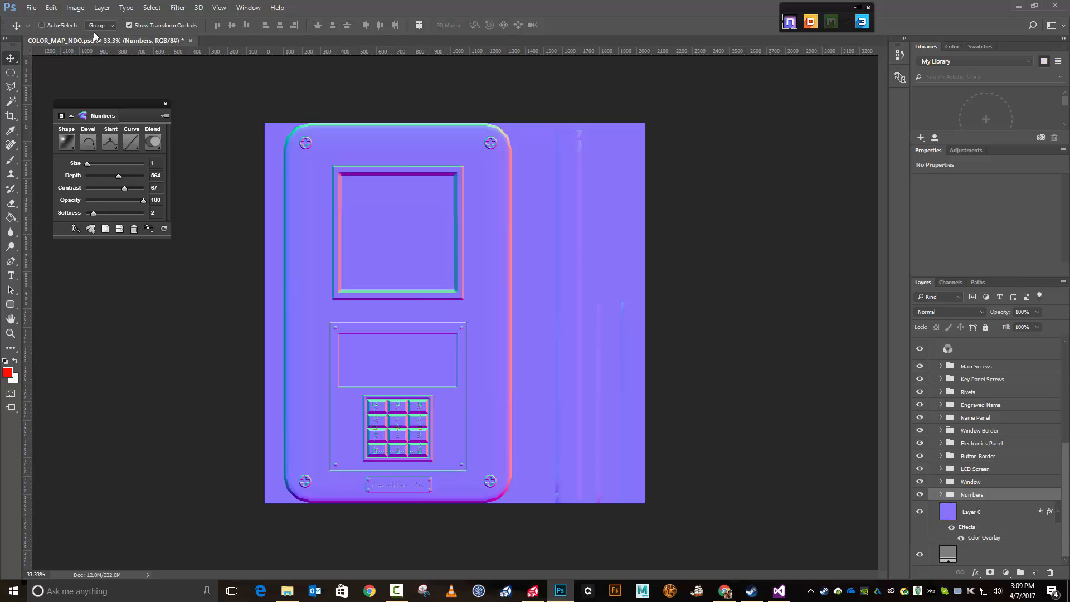
pyautogui.click(132, 25)
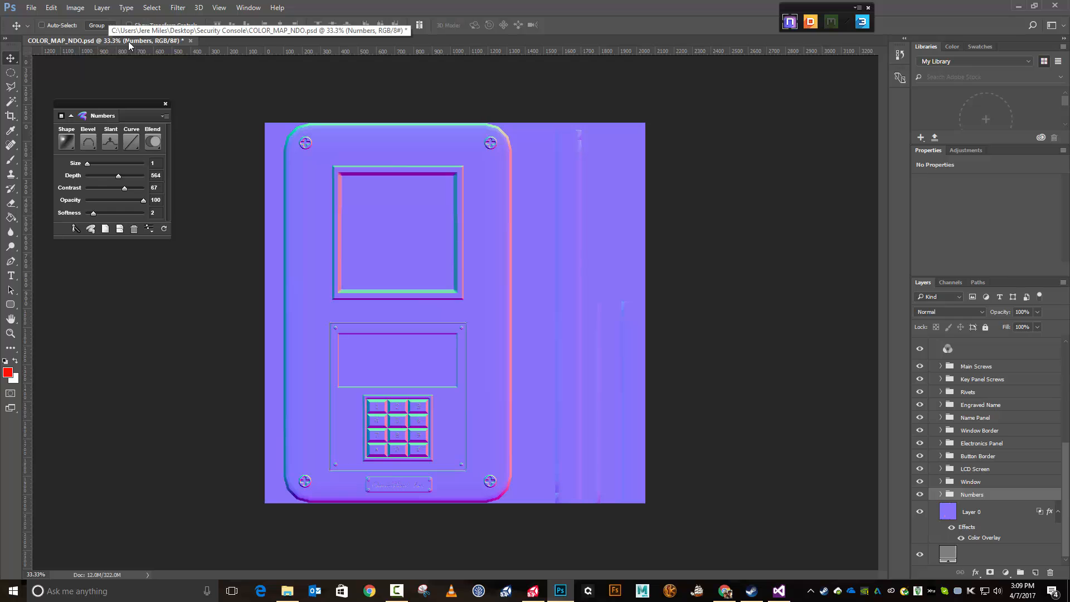
# Save the document as a PSD in the NDO folder, replacing the existing "security_consoleSecurity_Console [Normal]" file
pyautogui.click(29, 8)
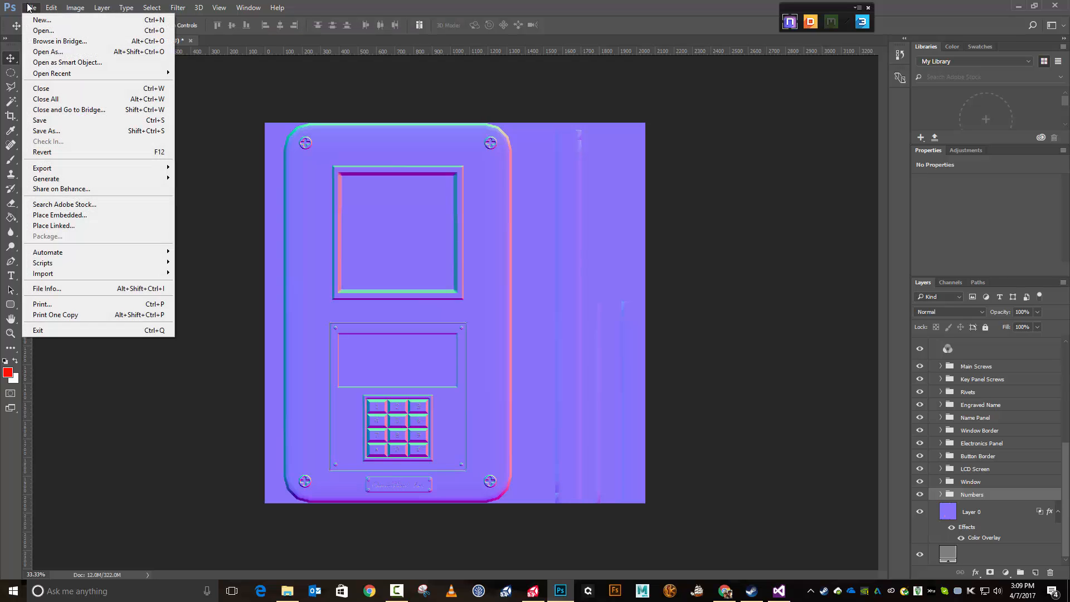
pyautogui.click(49, 131)
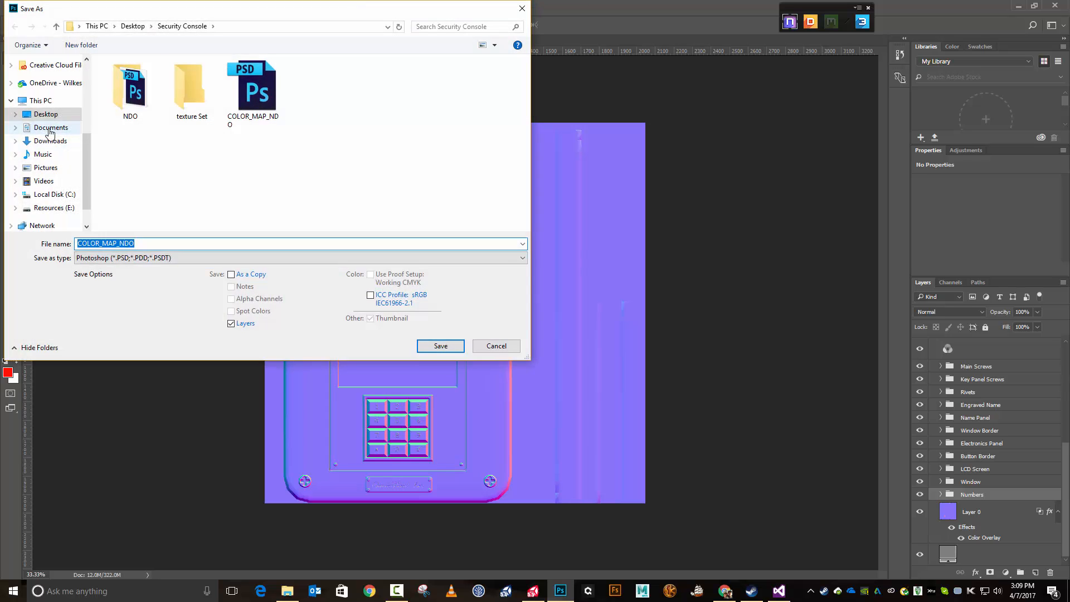
pyautogui.doubleClick(134, 88)
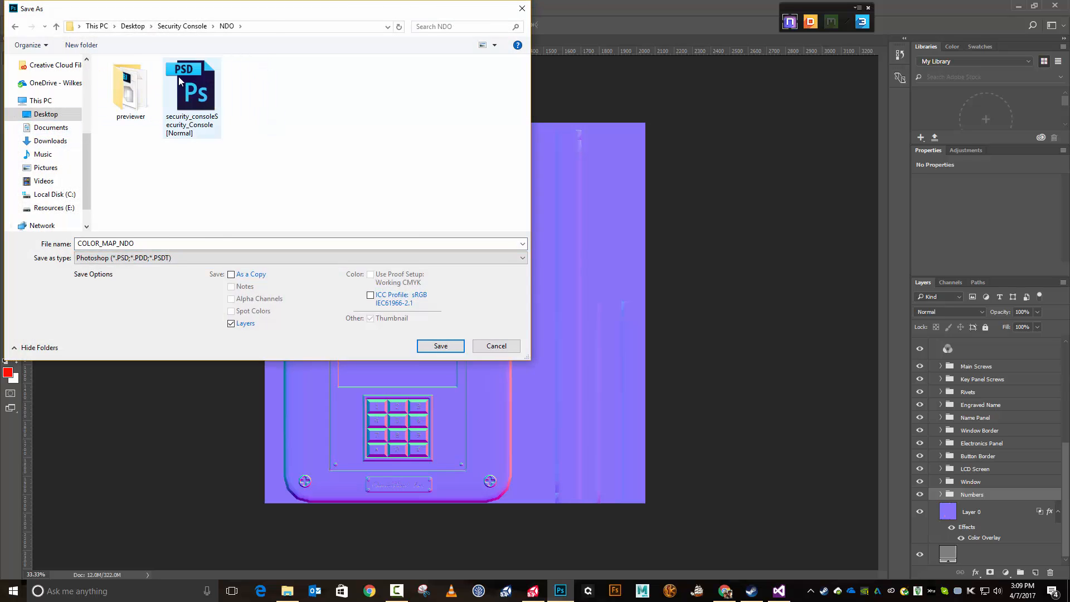
pyautogui.click(188, 79)
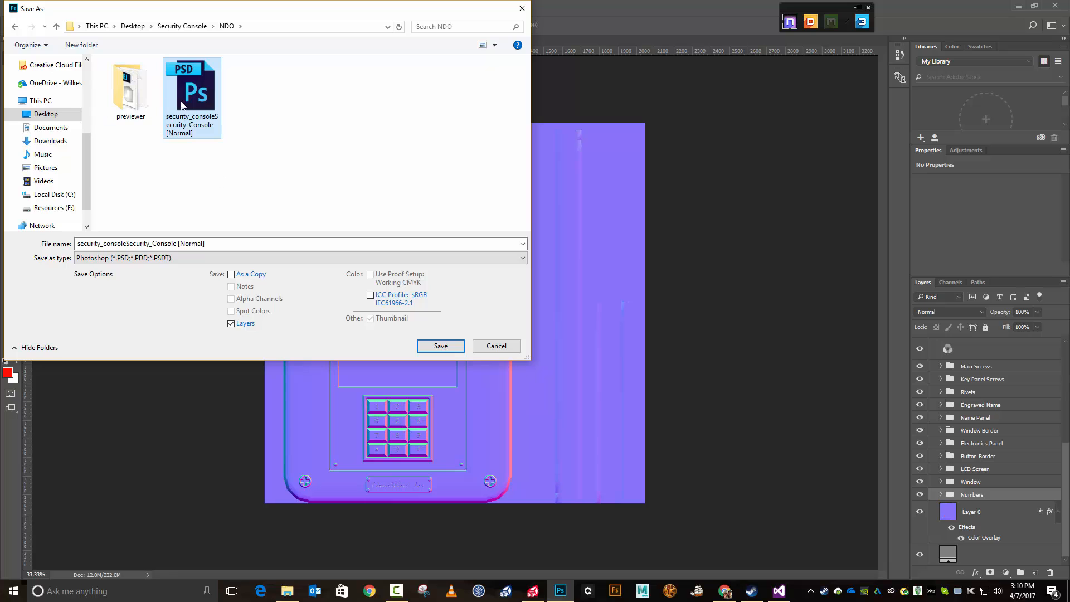
pyautogui.click(440, 346)
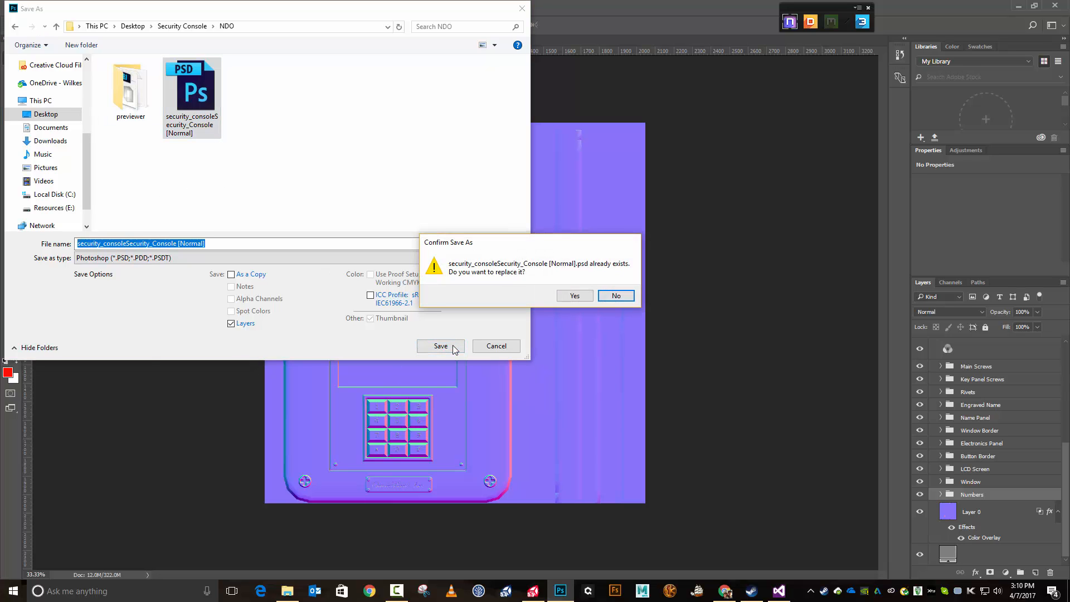
pyautogui.click(574, 296)
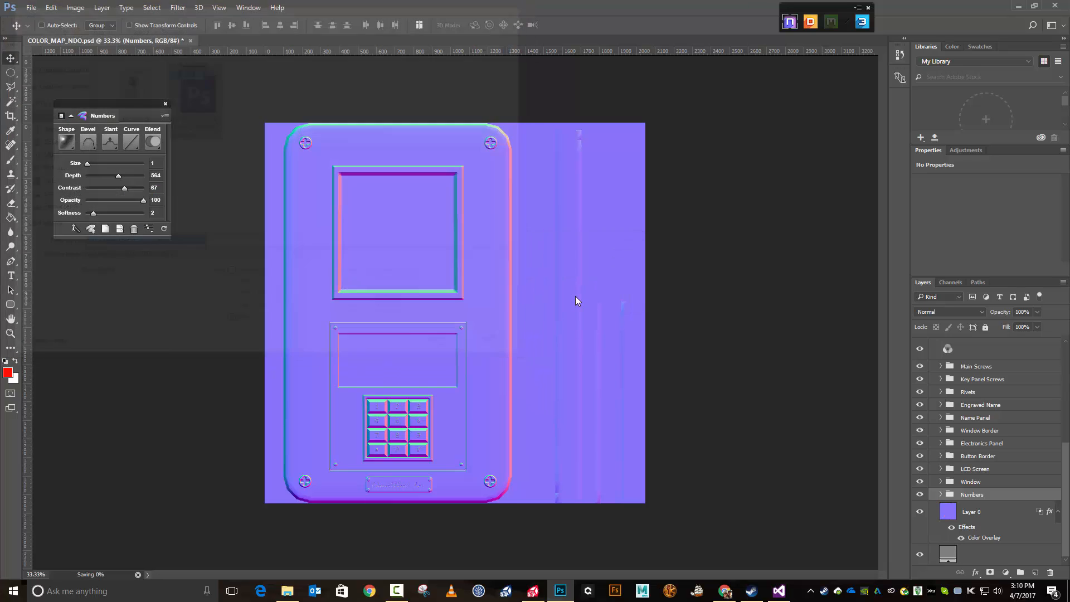